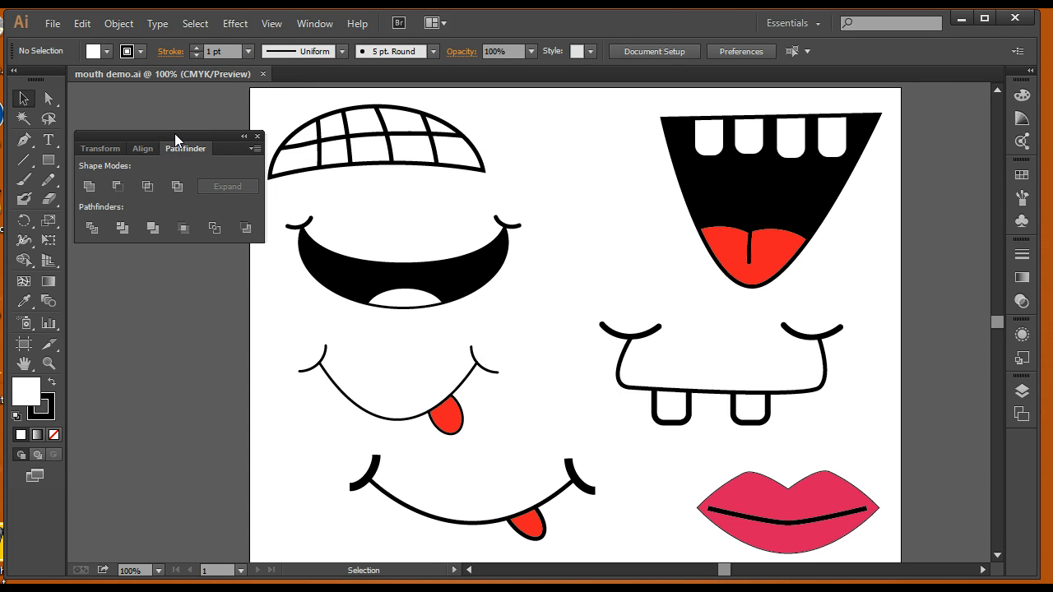
- Switch to the browser and highlight Monday's Graphics assignment, Illustrator 04-02 Character Mouth, in the weekly schedule
click(266, 500)
click(302, 422)
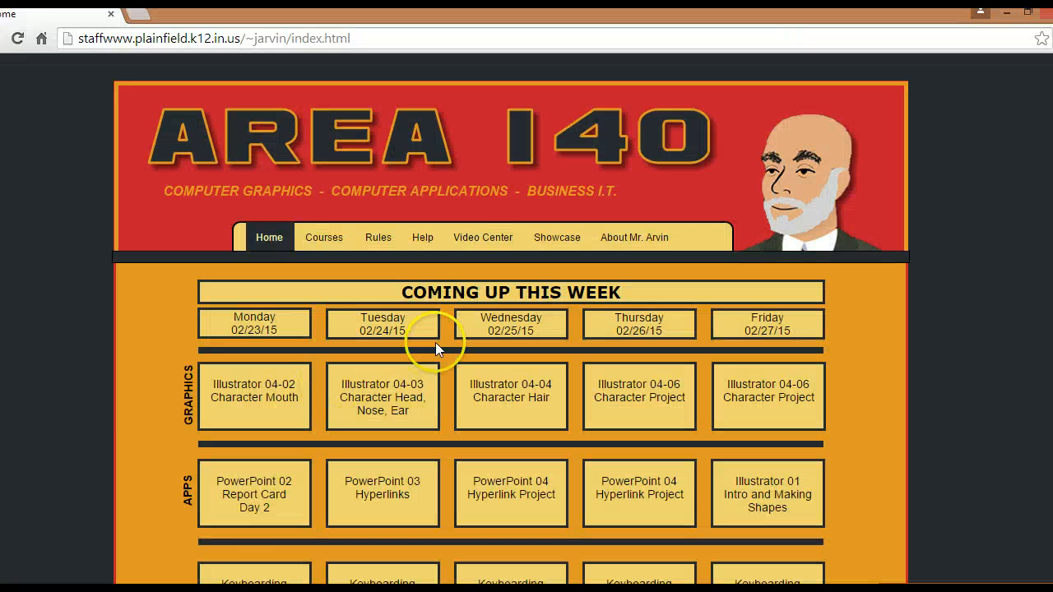
scroll(436, 342, down, 1)
click(237, 313)
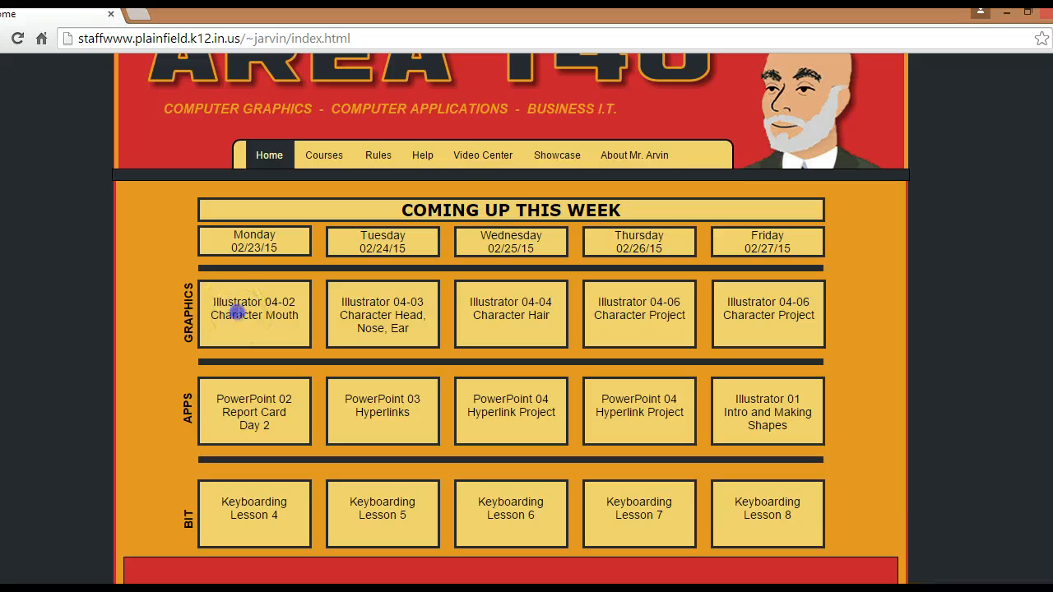
drag(237, 314, 301, 326)
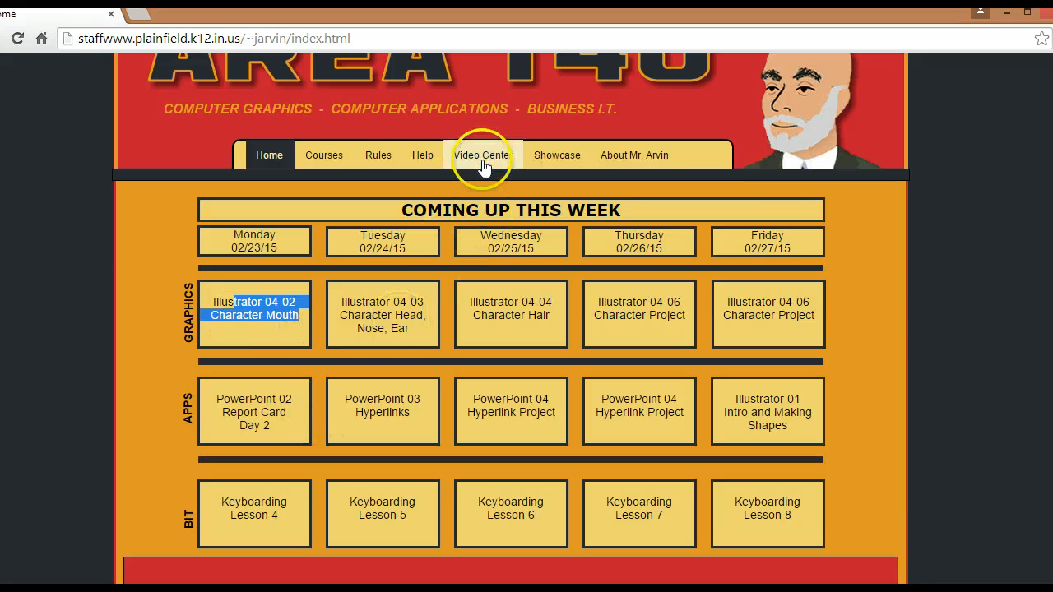
- View the Illustrator instruction list under Computer Graphics on the site's Help page, and return to Illustrator
click(423, 157)
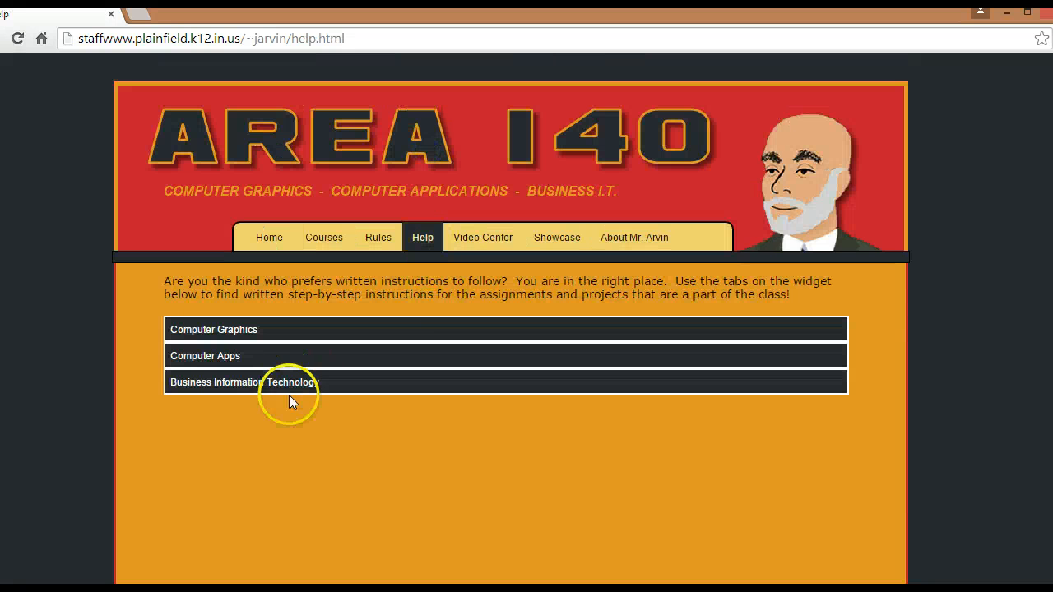
click(253, 333)
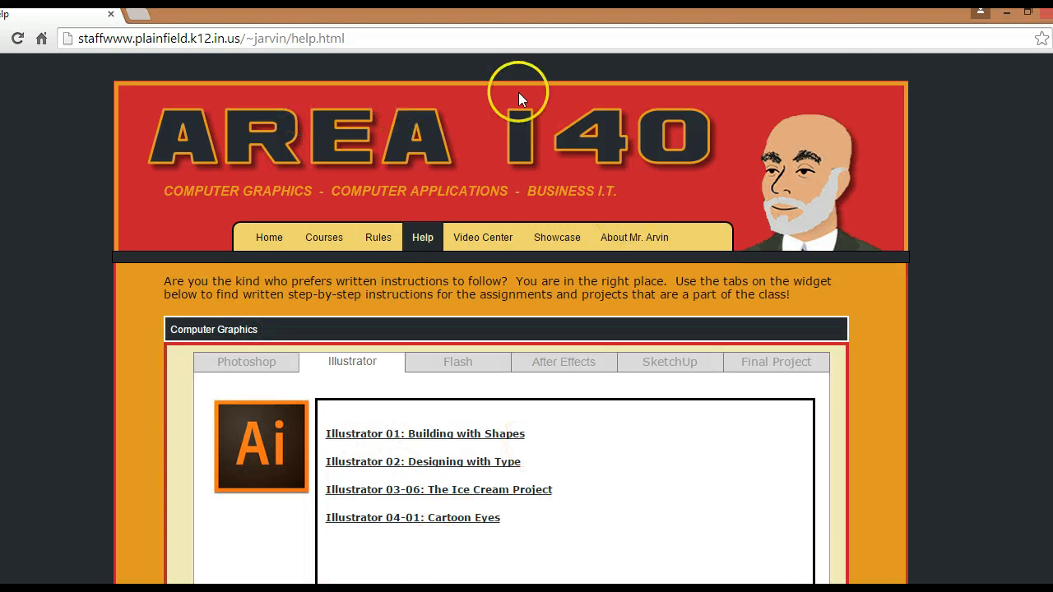
click(1006, 14)
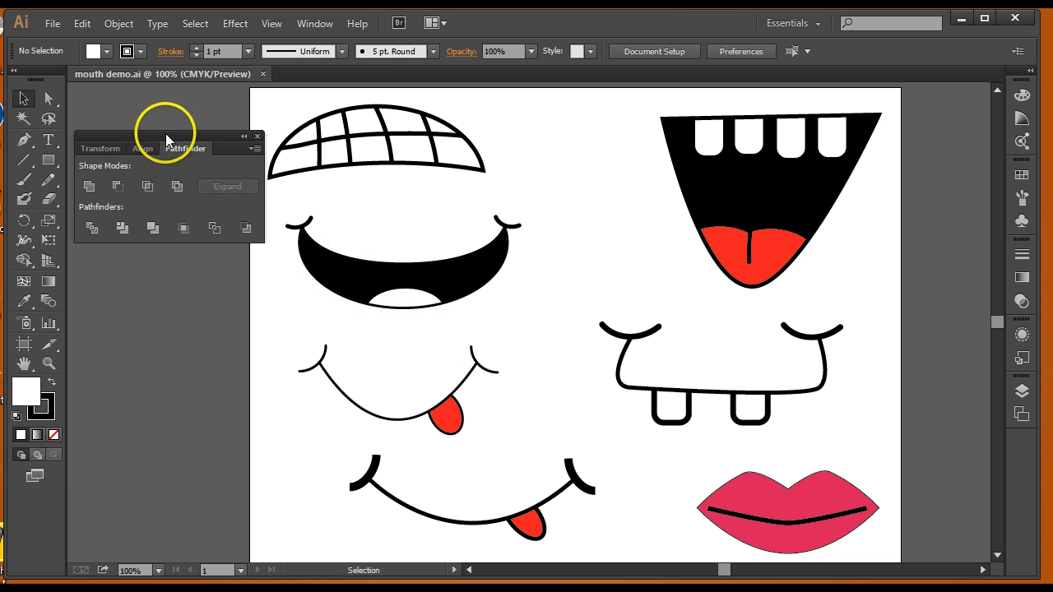
- Create a new landscape Letter document, 792 by 612 pt, in RGB color mode
drag(165, 133, 162, 260)
click(52, 23)
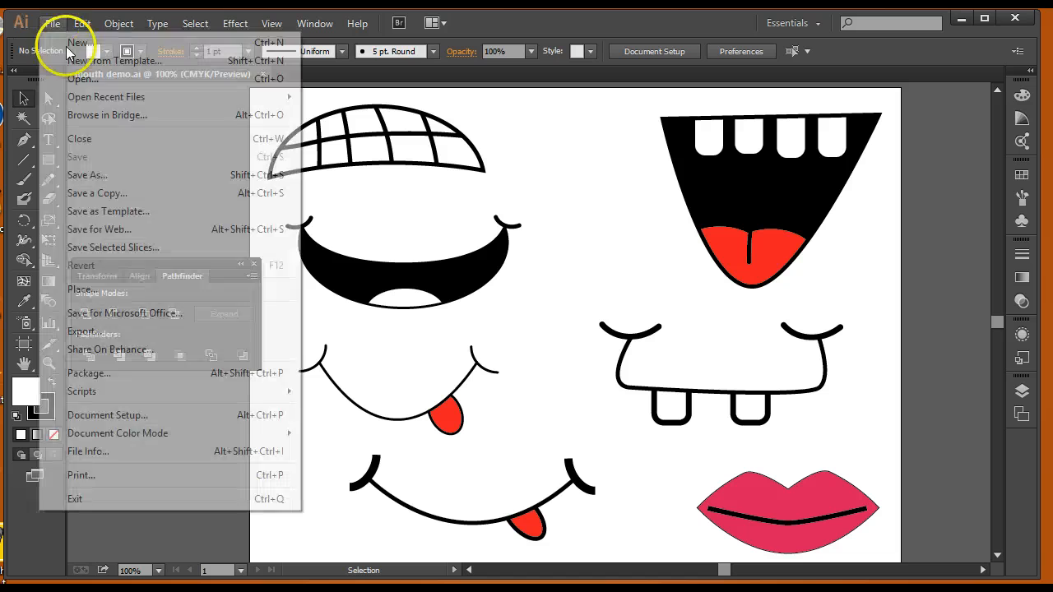
click(71, 43)
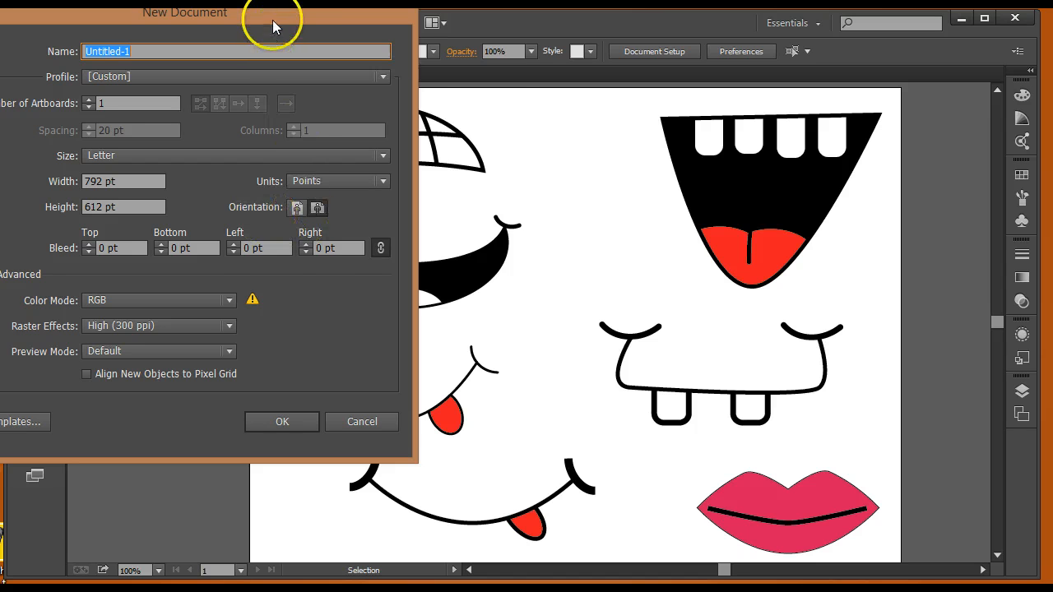
drag(273, 19, 375, 72)
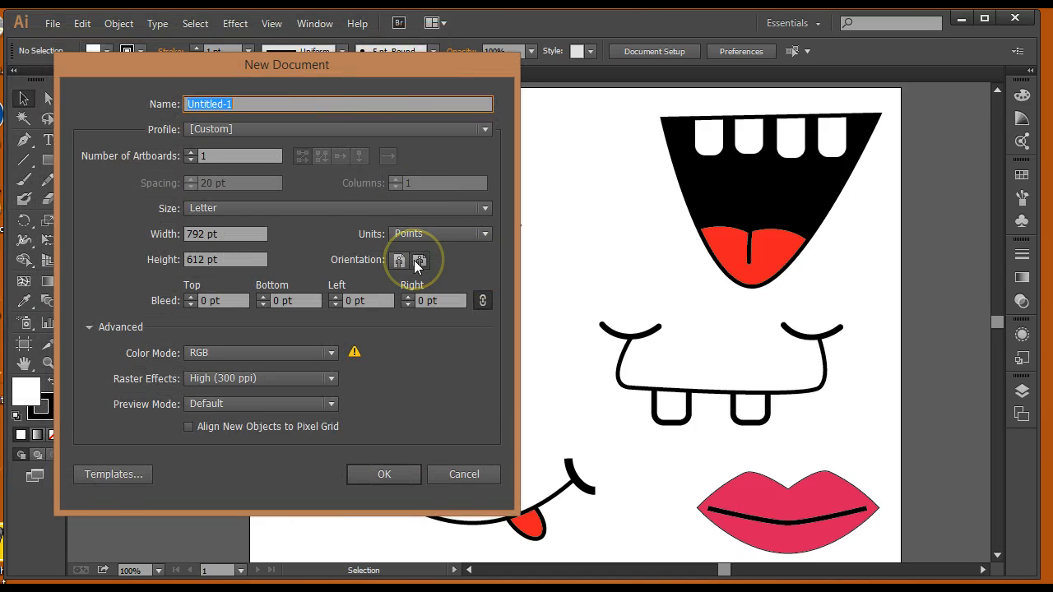
click(390, 479)
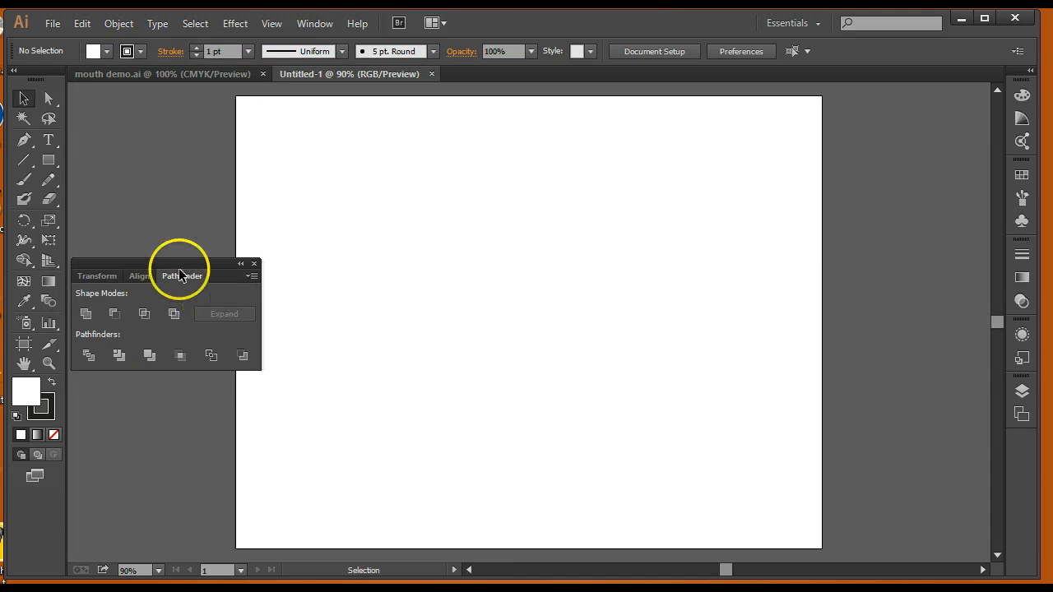
drag(178, 262, 191, 321)
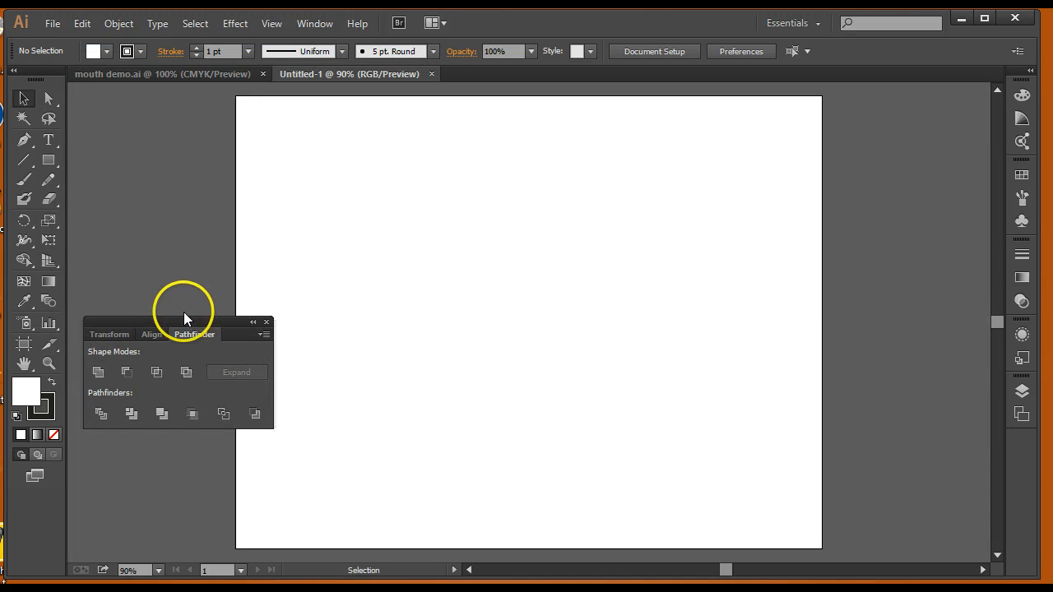
- Draw an arc about 188 by 164 pt in the artboard's upper left and set its stroke weight to 13 pt
click(28, 161)
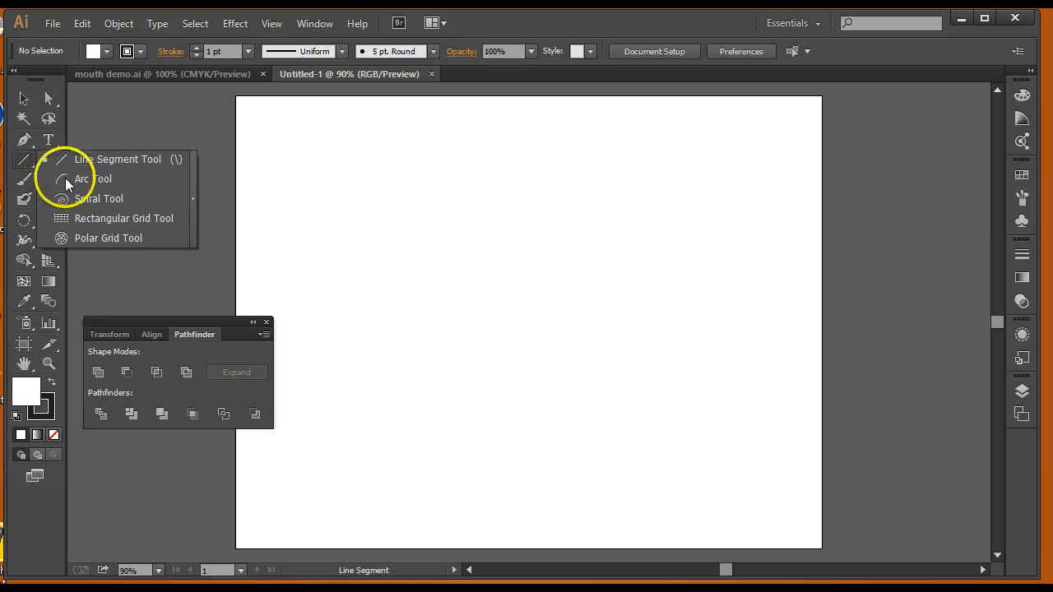
drag(316, 282, 457, 162)
click(196, 49)
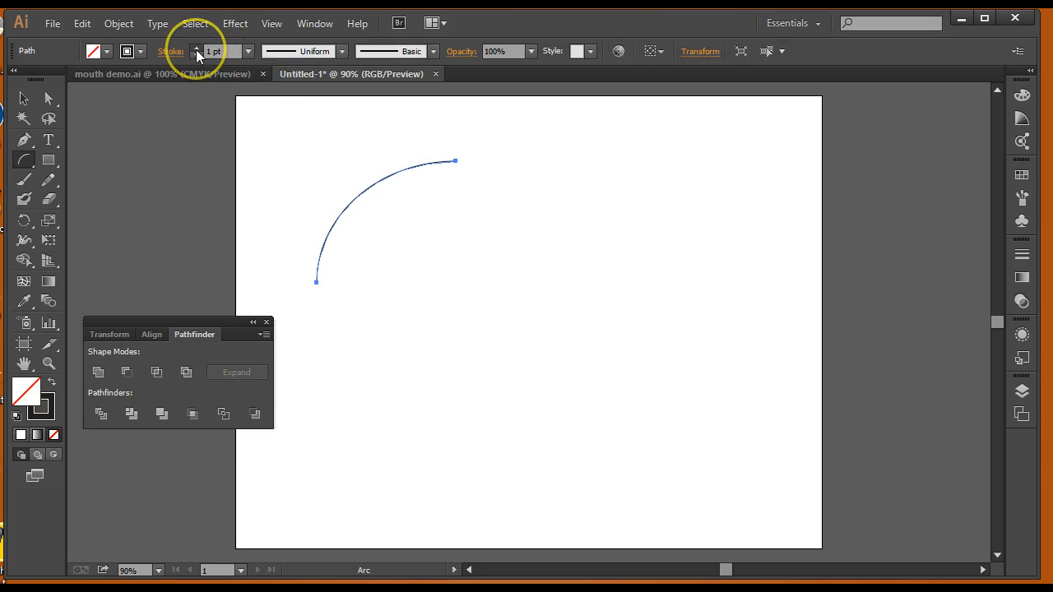
click(196, 48)
click(196, 49)
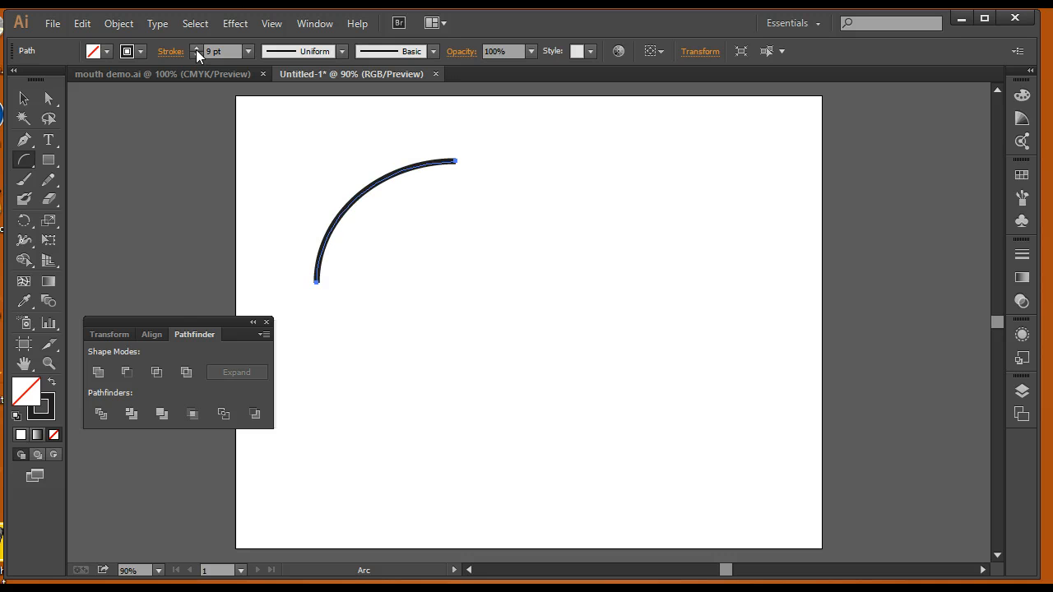
click(196, 49)
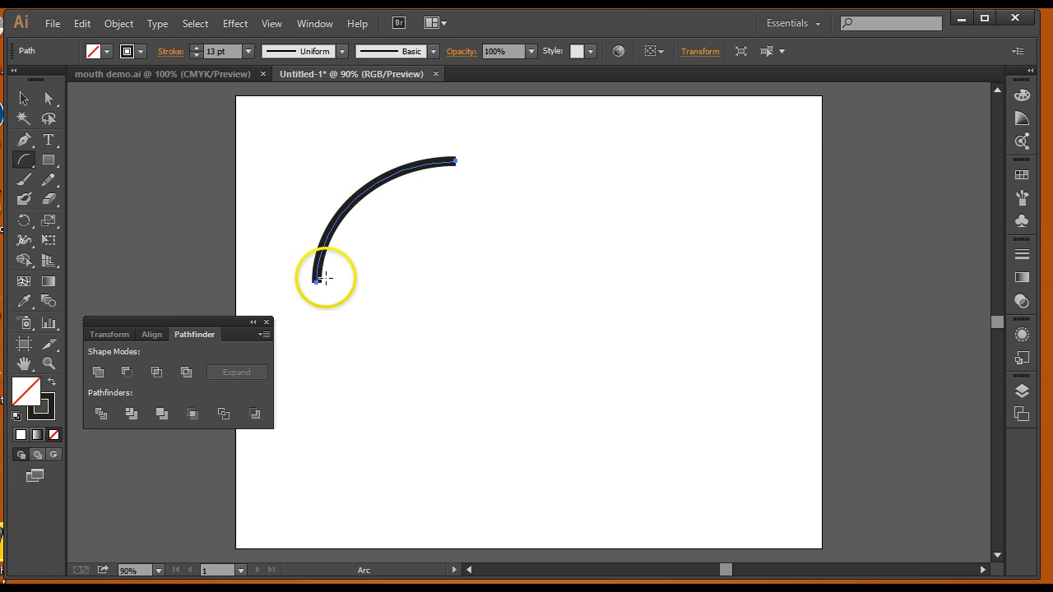
- Show the full stroke options and give the arc round caps
click(1021, 255)
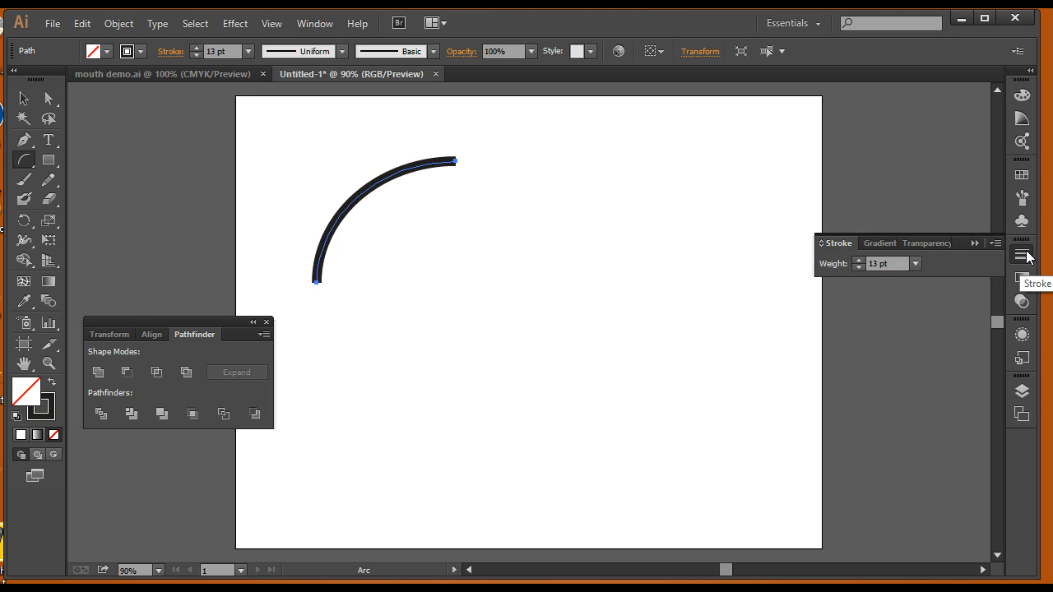
click(1001, 243)
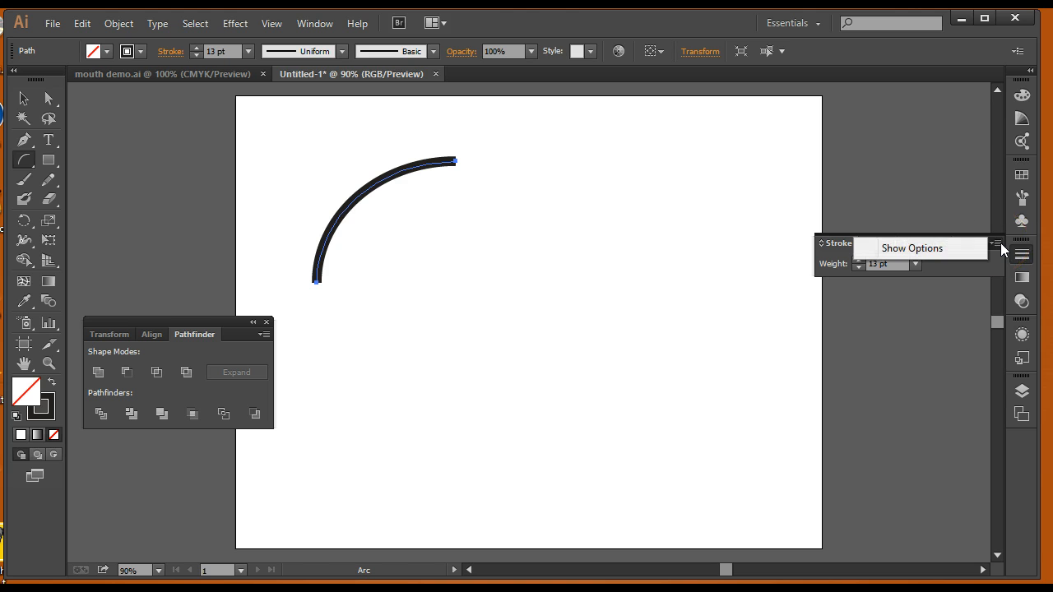
click(934, 248)
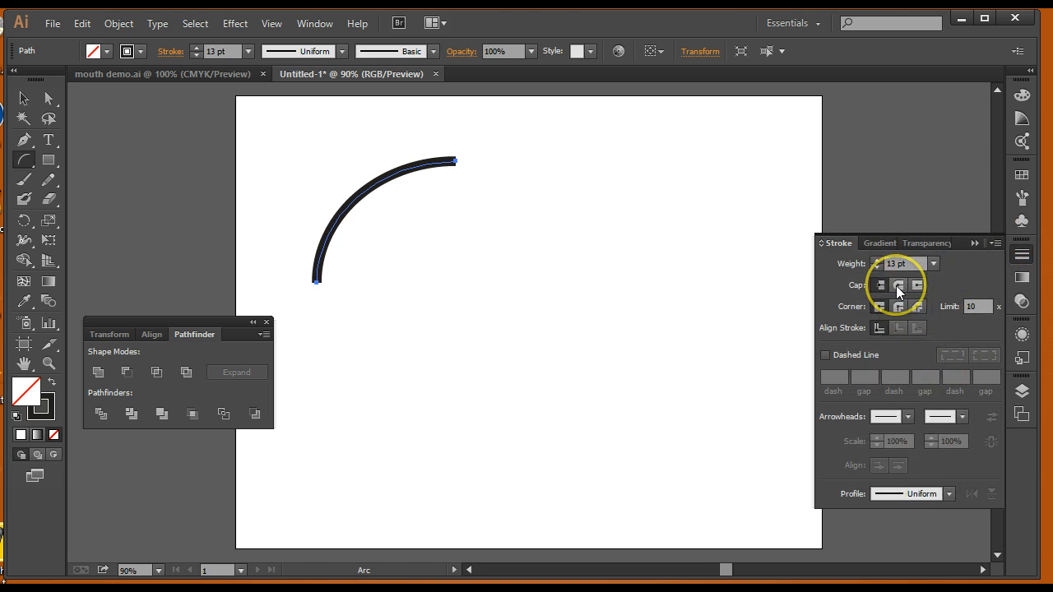
click(897, 285)
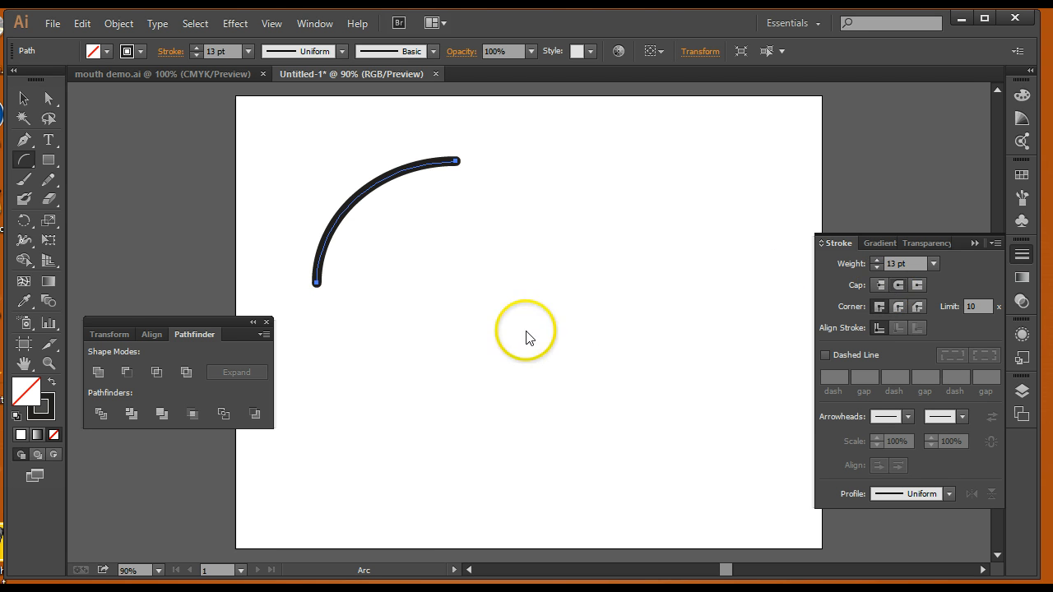
- Move the arc slightly down toward the artboard's center and rotate it a little clockwise
click(23, 98)
click(469, 335)
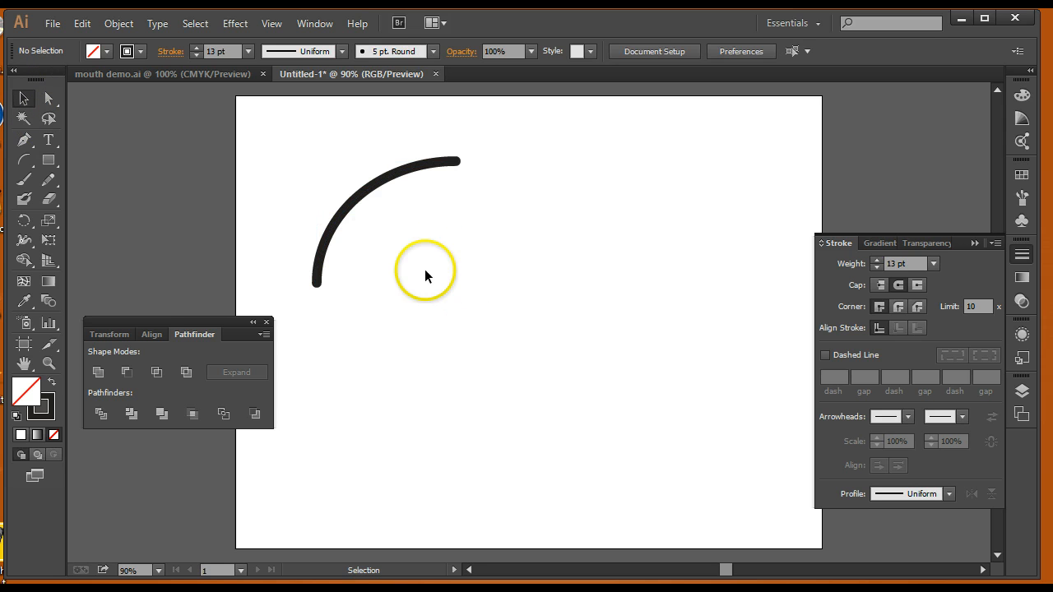
drag(378, 184, 490, 196)
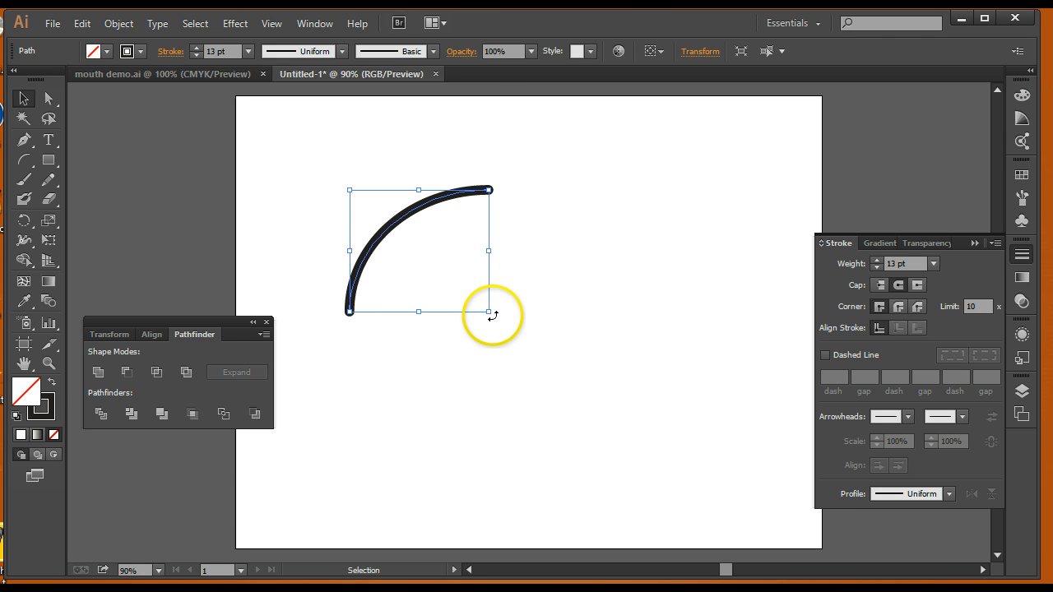
drag(493, 315, 469, 326)
- Draw a second, much smaller arc to the right of the first one with the Arc tool
click(24, 160)
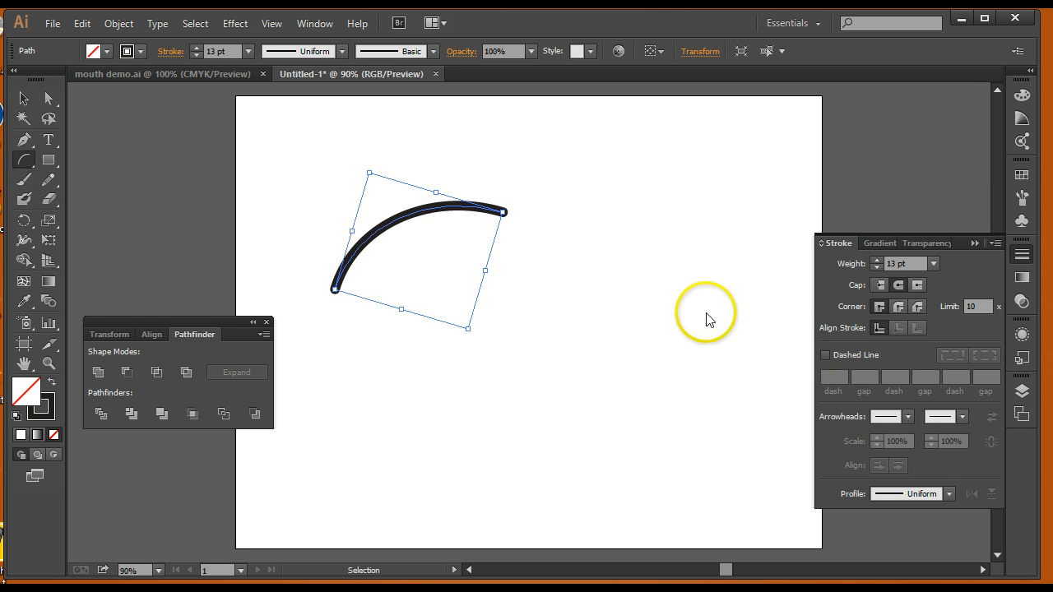
click(638, 246)
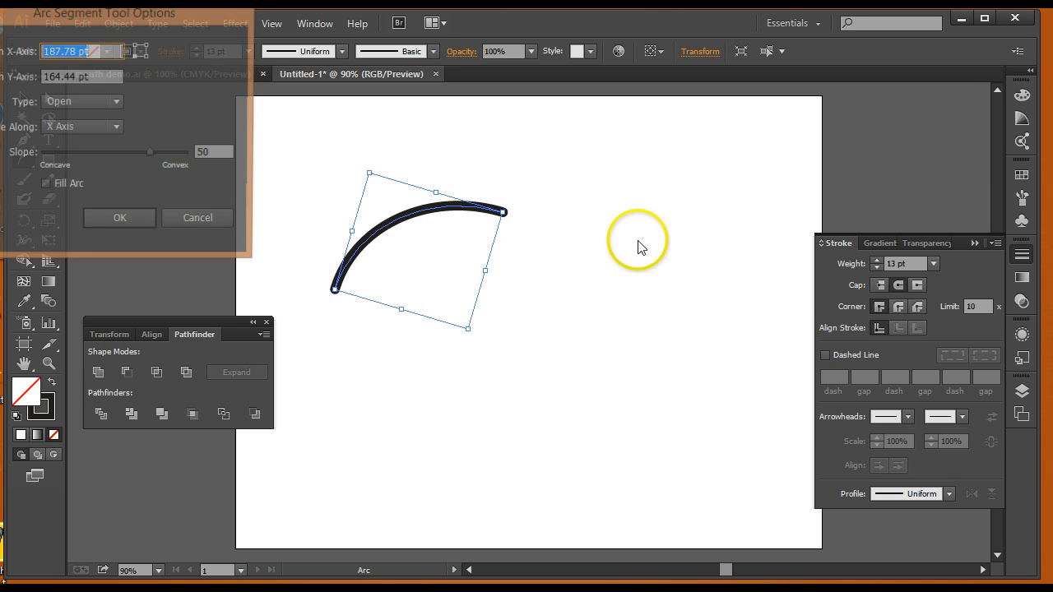
click(247, 221)
drag(655, 306, 712, 252)
- Rotate the small arc so it opens to the right and attach it to the right end of the large arc
click(24, 98)
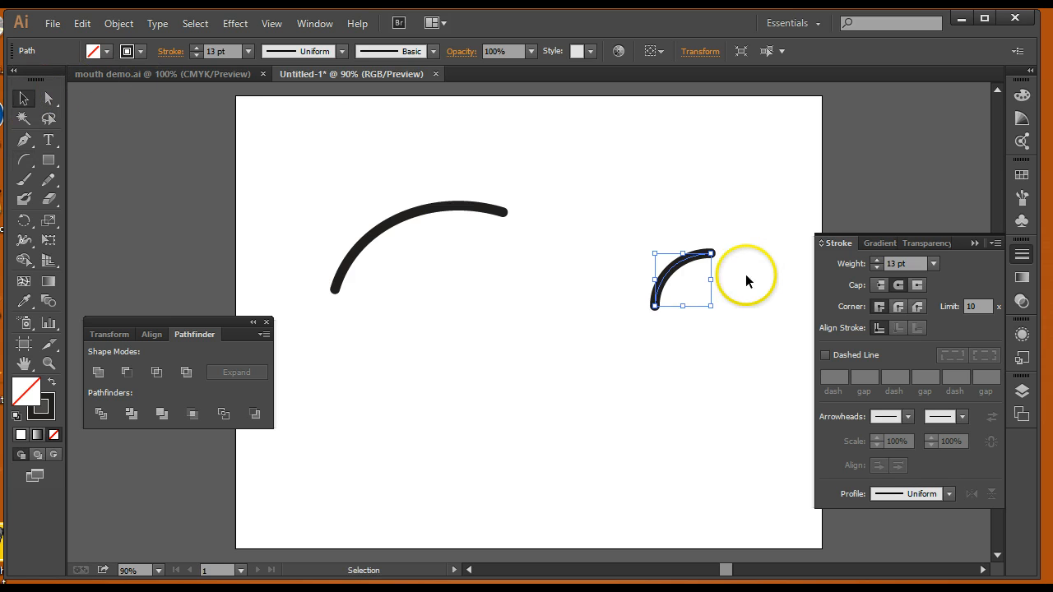
drag(719, 253, 670, 280)
drag(671, 281, 630, 252)
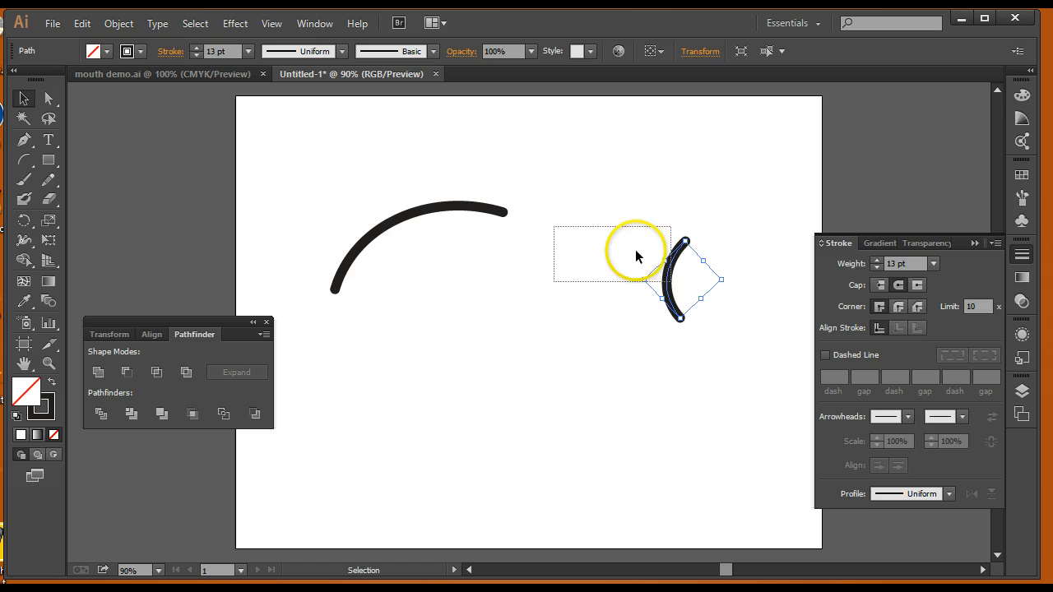
click(666, 282)
drag(671, 283, 509, 219)
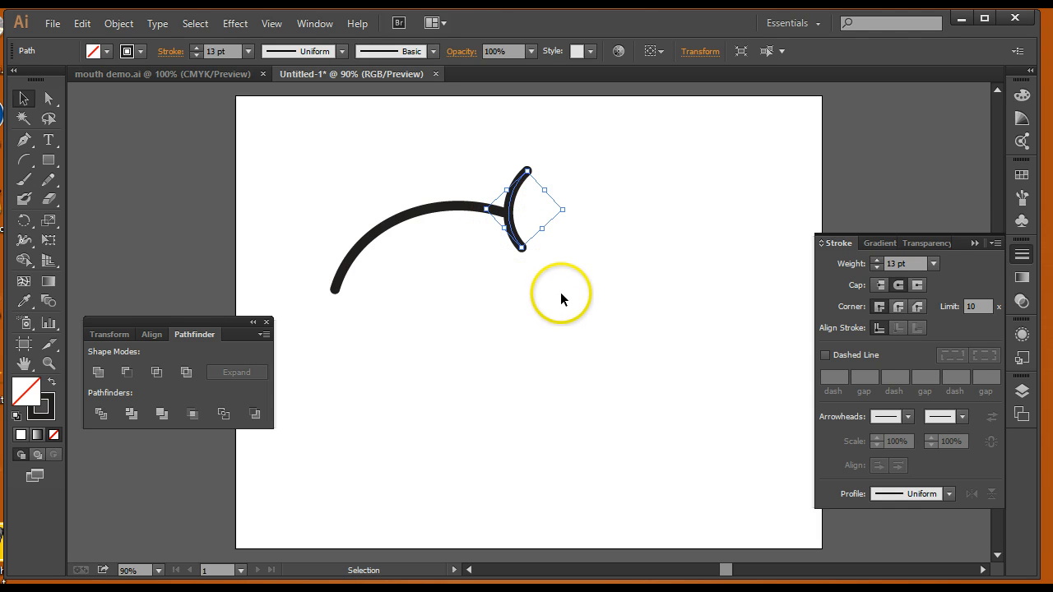
click(560, 300)
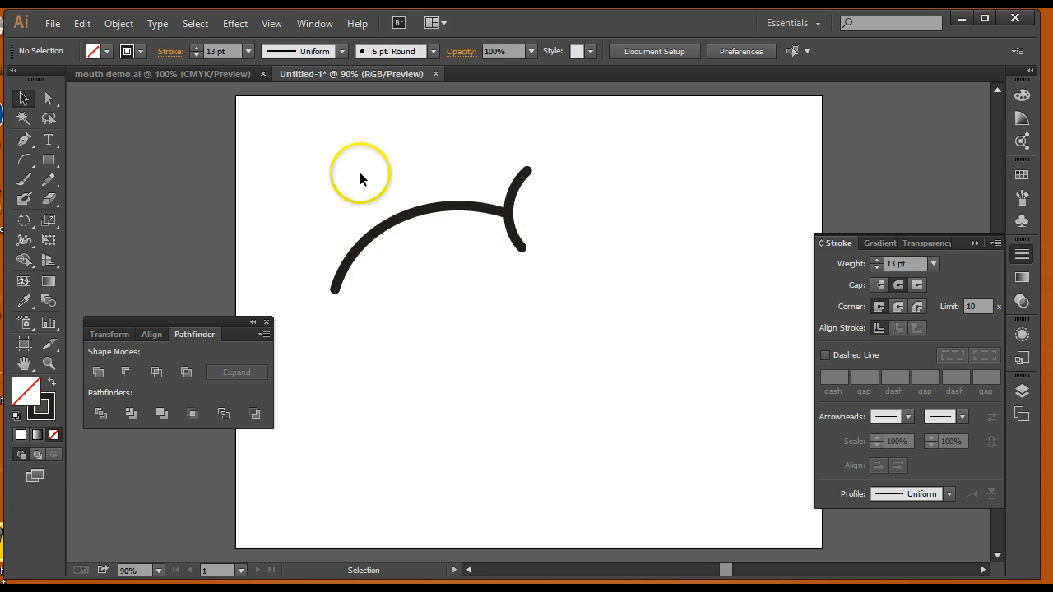
- Group the two arcs and place the group, scaled down, in the artboard's upper-left corner
drag(557, 253, 559, 255)
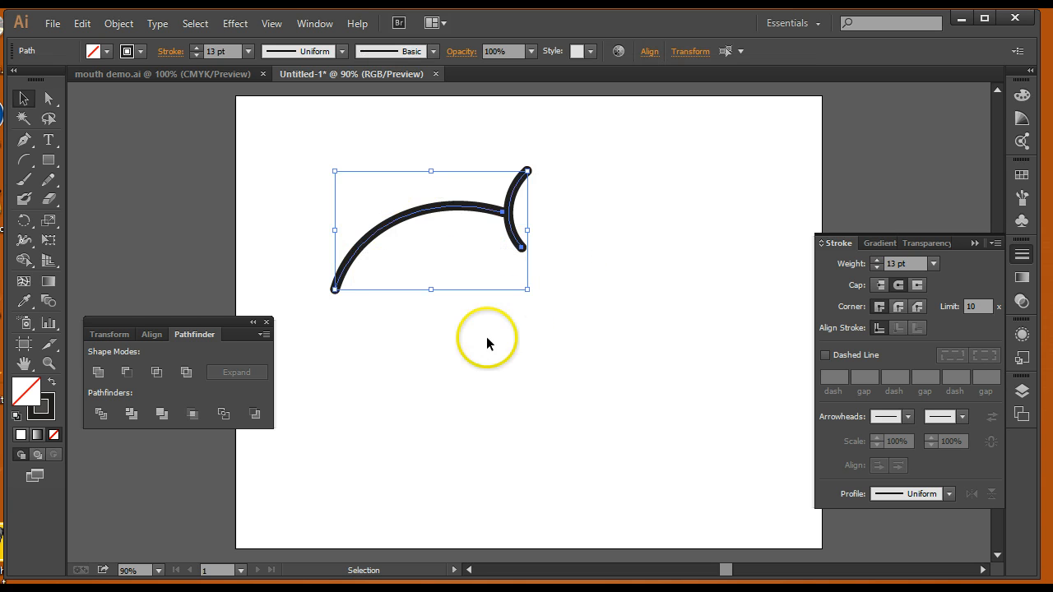
click(120, 24)
click(121, 85)
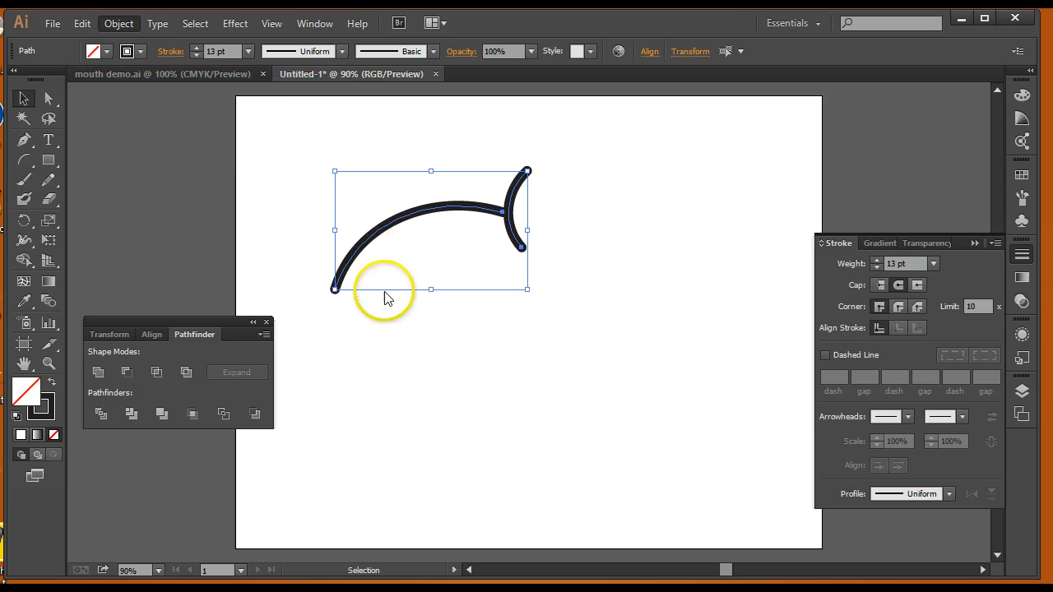
drag(334, 290, 378, 253)
drag(439, 205, 327, 164)
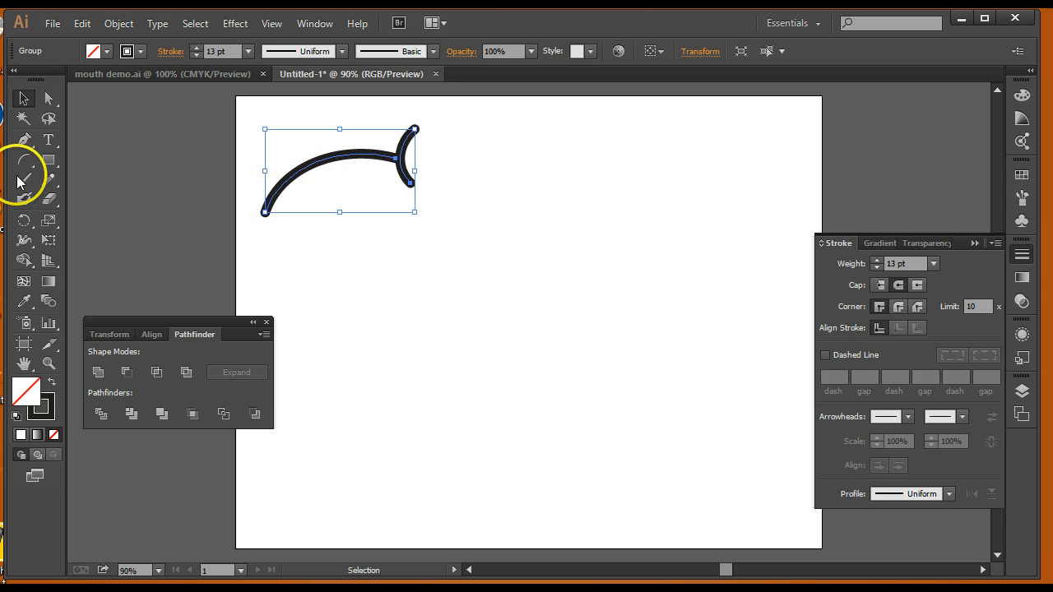
- Draw a wide smile-shaped curve with the Pen tool and move it near the artboard's center
click(23, 140)
click(495, 276)
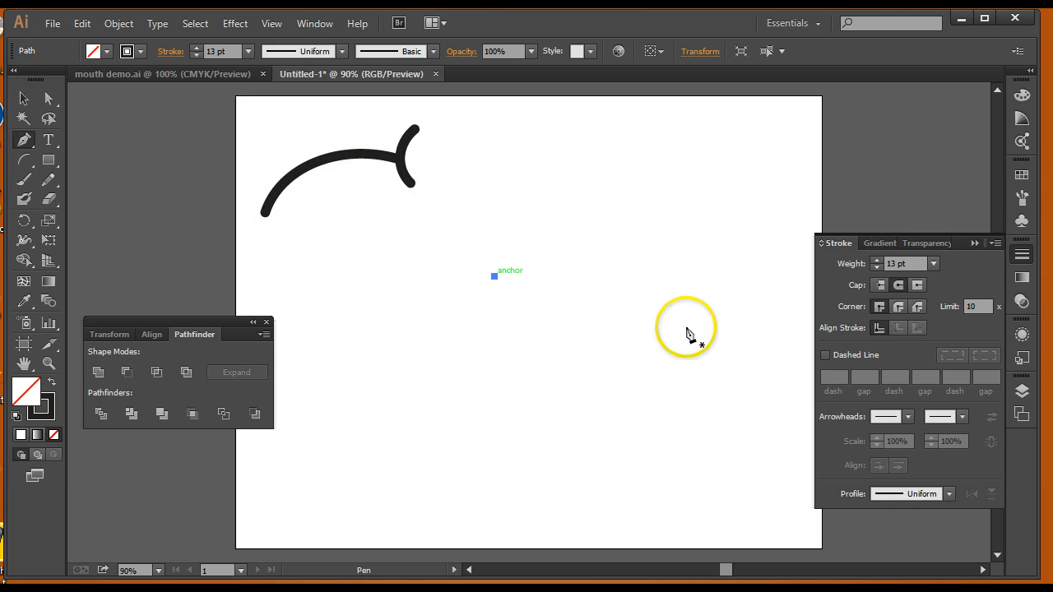
mouse_move(726, 281)
mouse_down()
mouse_move(812, 154)
mouse_move(865, 134)
mouse_move(847, 133)
mouse_up()
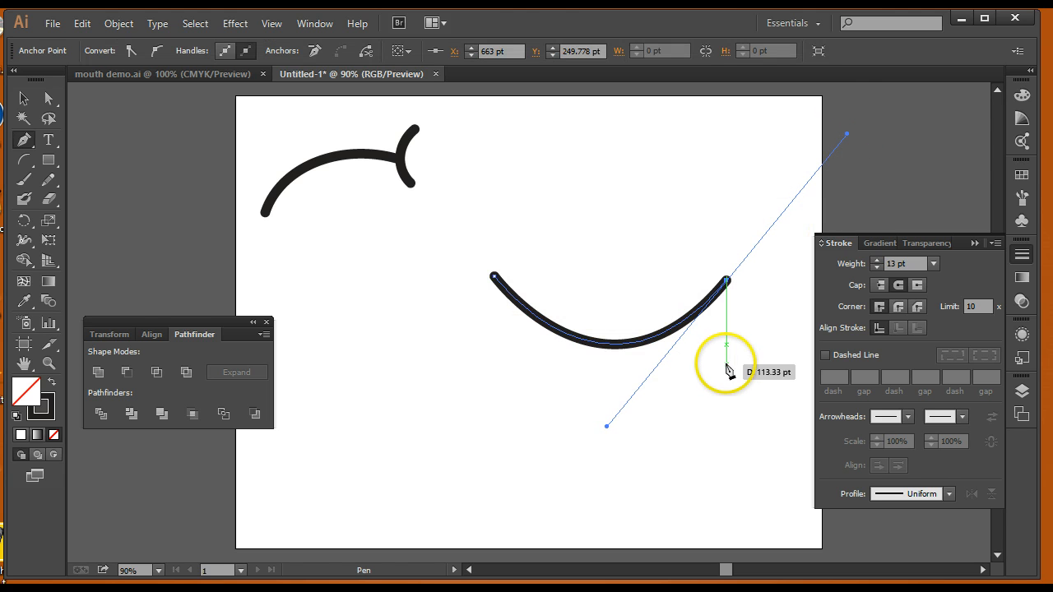
key(ctrl)
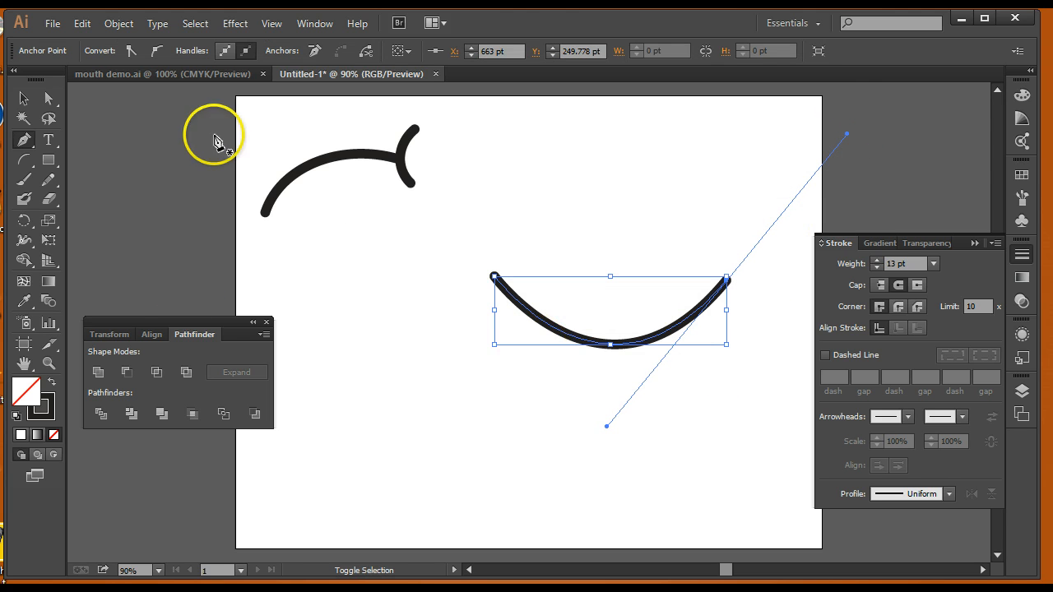
click(23, 99)
click(79, 134)
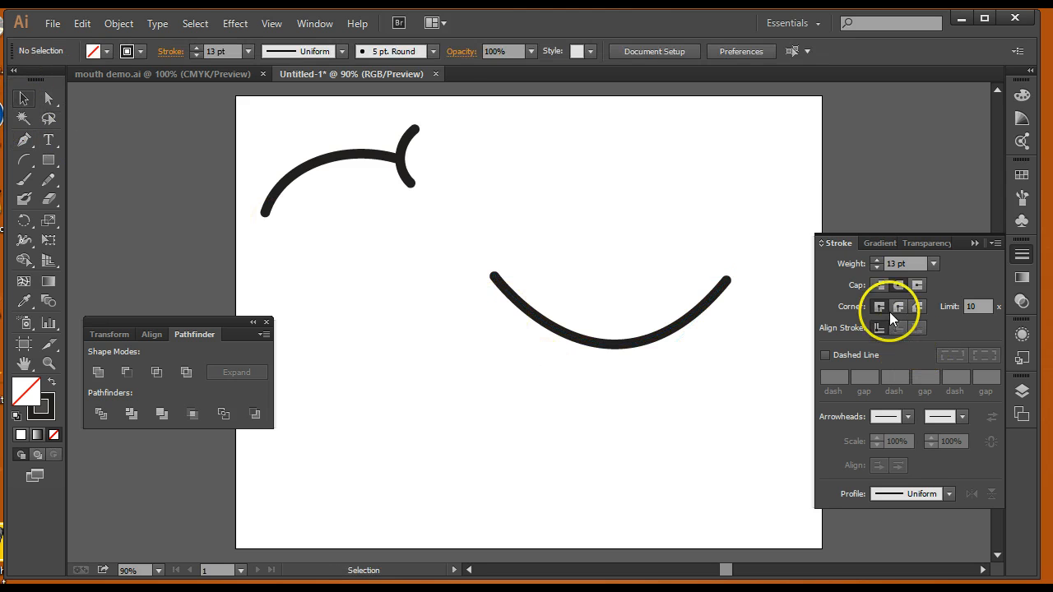
drag(627, 344, 585, 368)
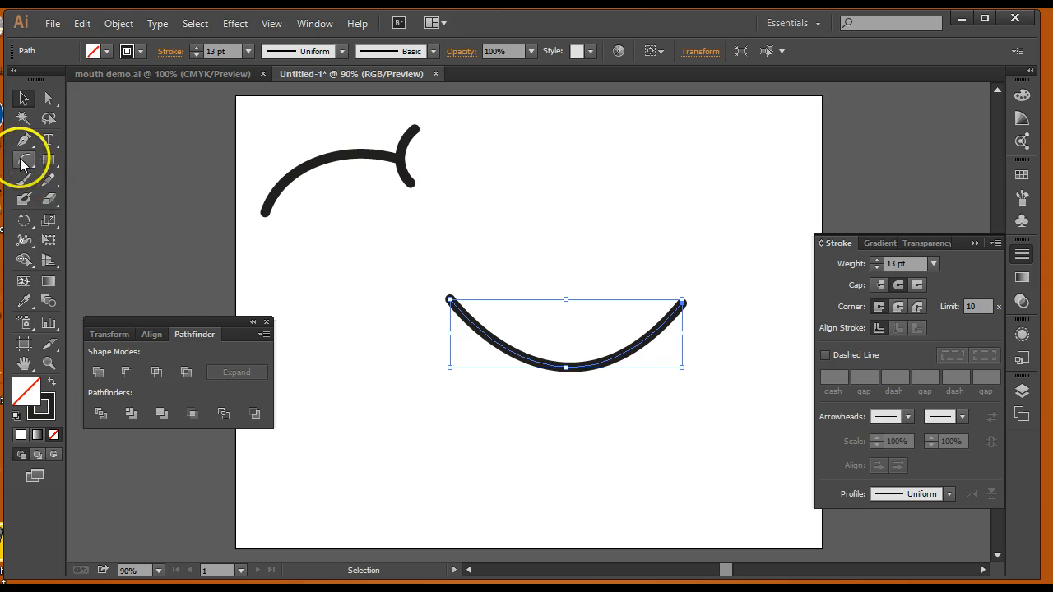
- Draw a small arc with the Arc tool and attach it, rotated, to the left end of the large smile curve
drag(25, 161, 72, 175)
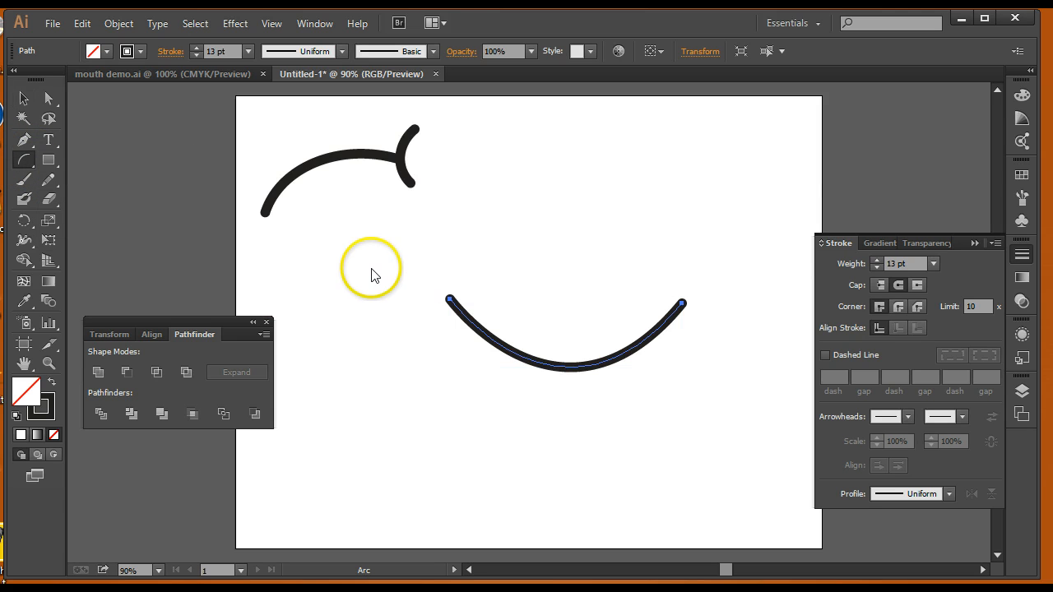
mouse_move(368, 307)
mouse_down()
mouse_move(369, 282)
mouse_move(414, 264)
mouse_up()
key(v)
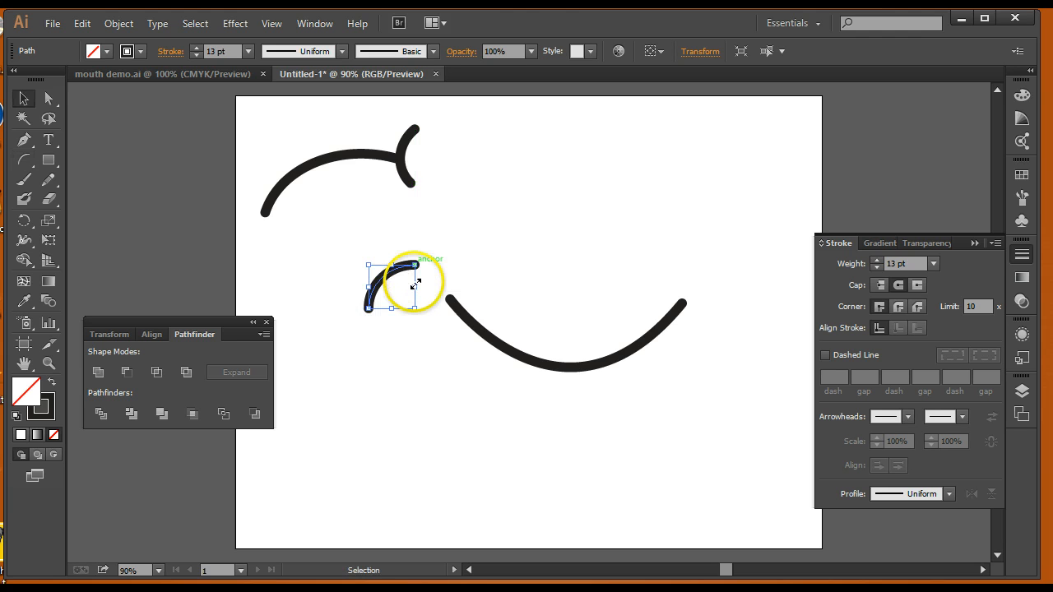
drag(416, 268, 453, 305)
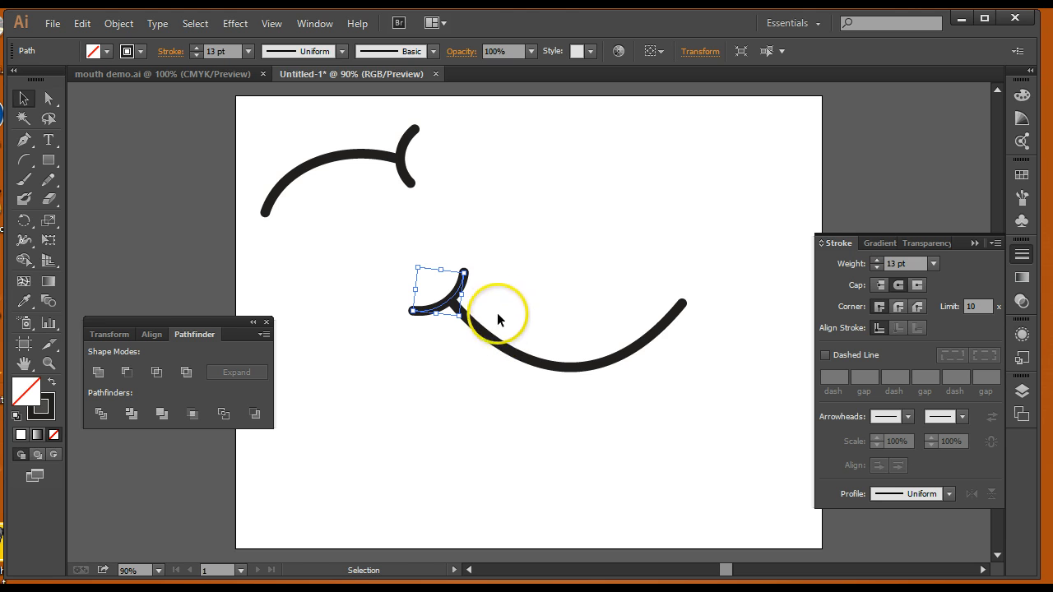
- Create a reflected copy of the small arc and place the two arcs at opposite ends of the smile as its corners
right_click(451, 298)
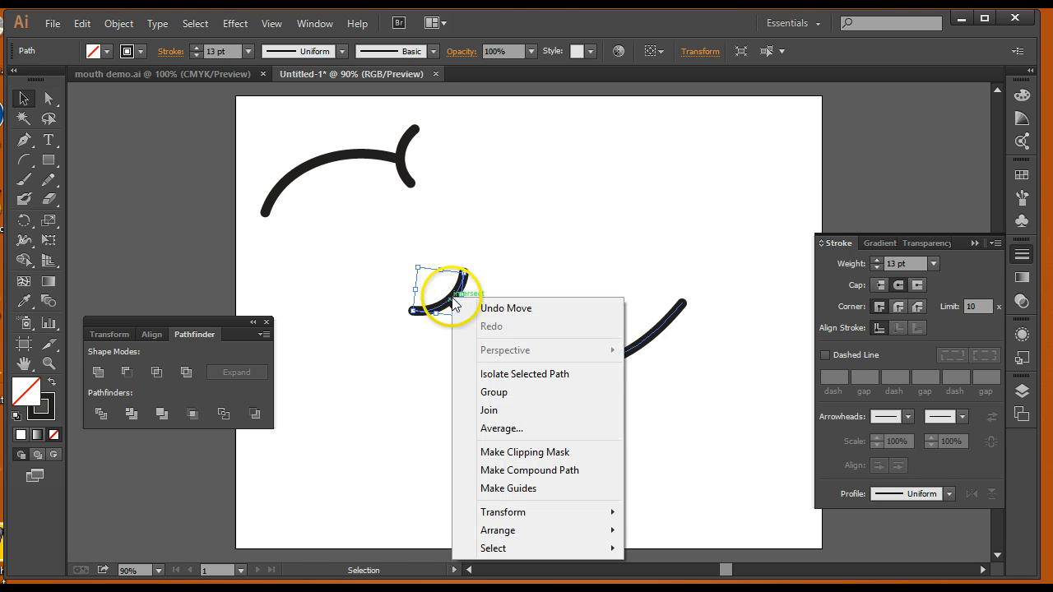
mouse_move(498, 514)
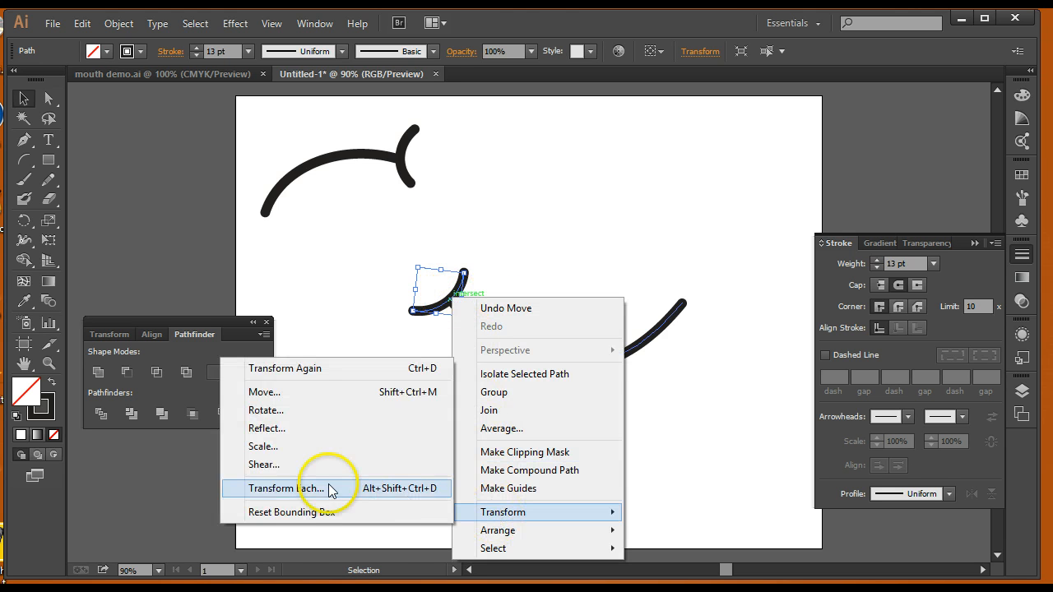
click(275, 431)
click(216, 374)
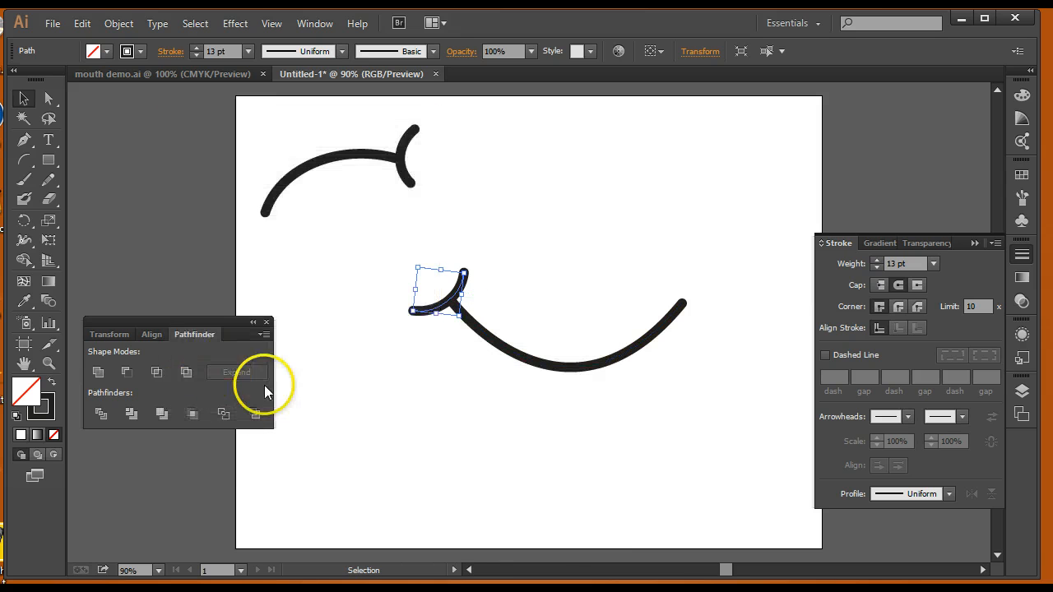
drag(426, 339, 576, 287)
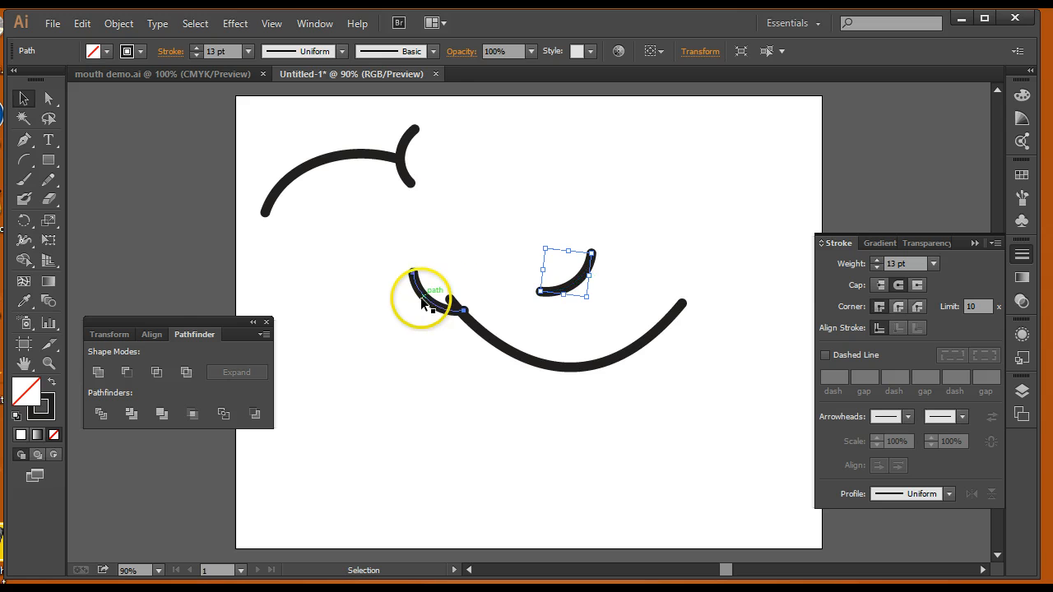
drag(422, 303, 682, 302)
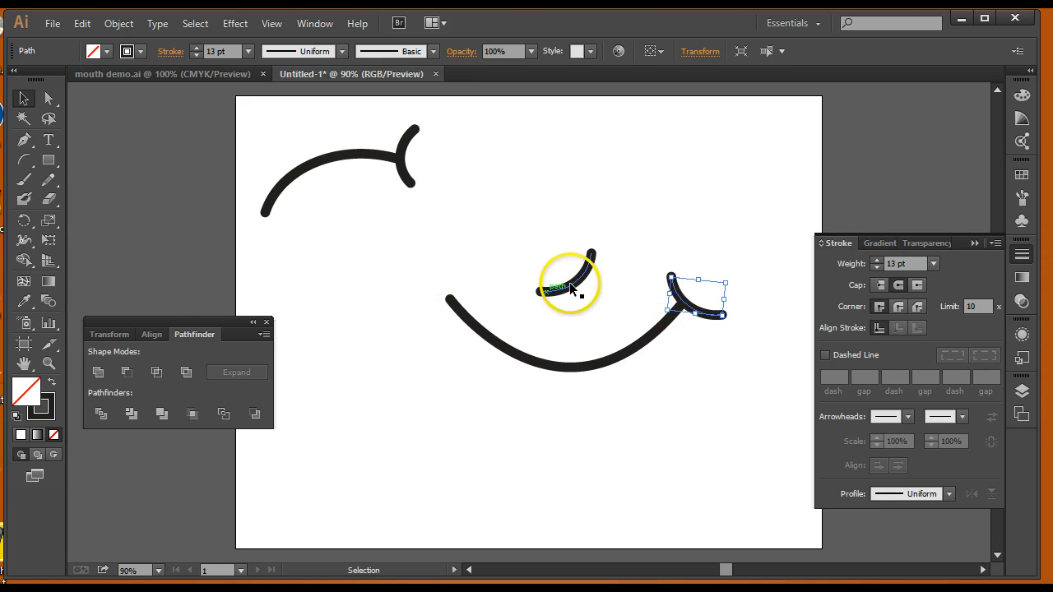
drag(571, 287, 449, 301)
click(434, 423)
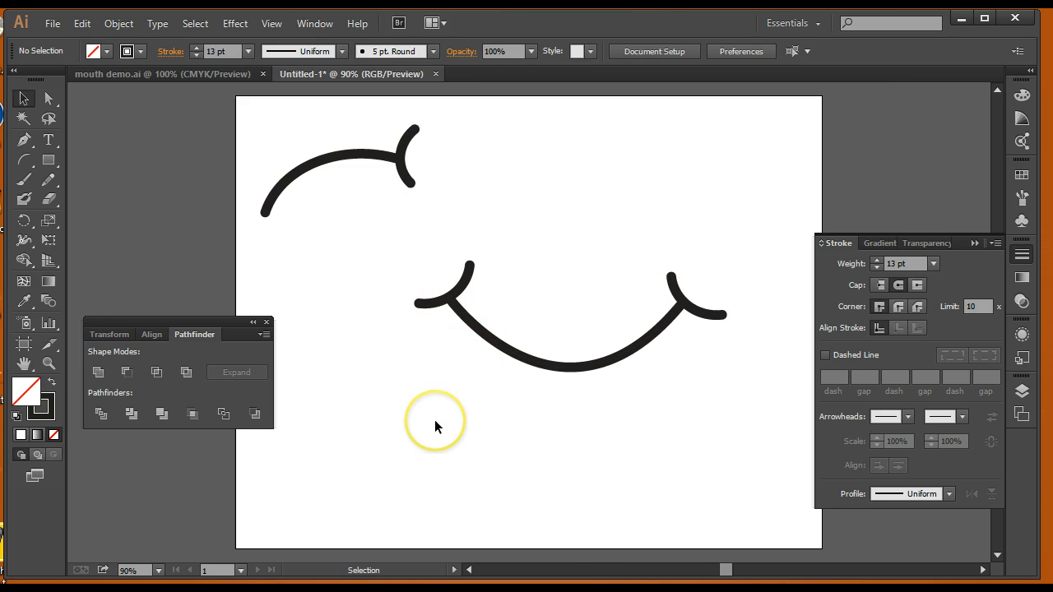
click(435, 421)
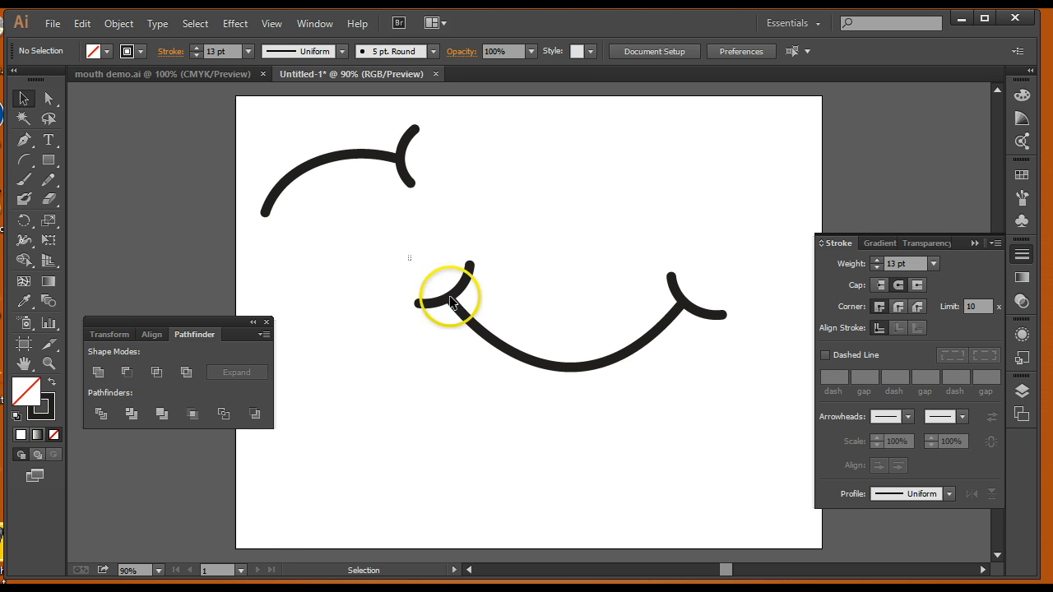
- Group the smile with its two corner arcs, scale the group down and place it in the artboard's upper-right corner
drag(408, 255, 724, 385)
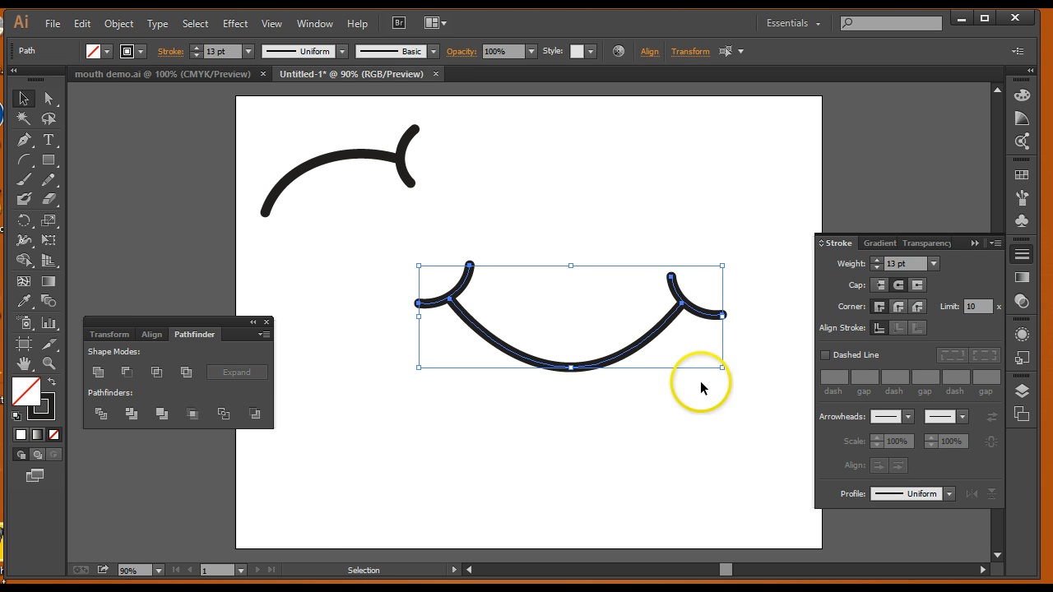
click(120, 25)
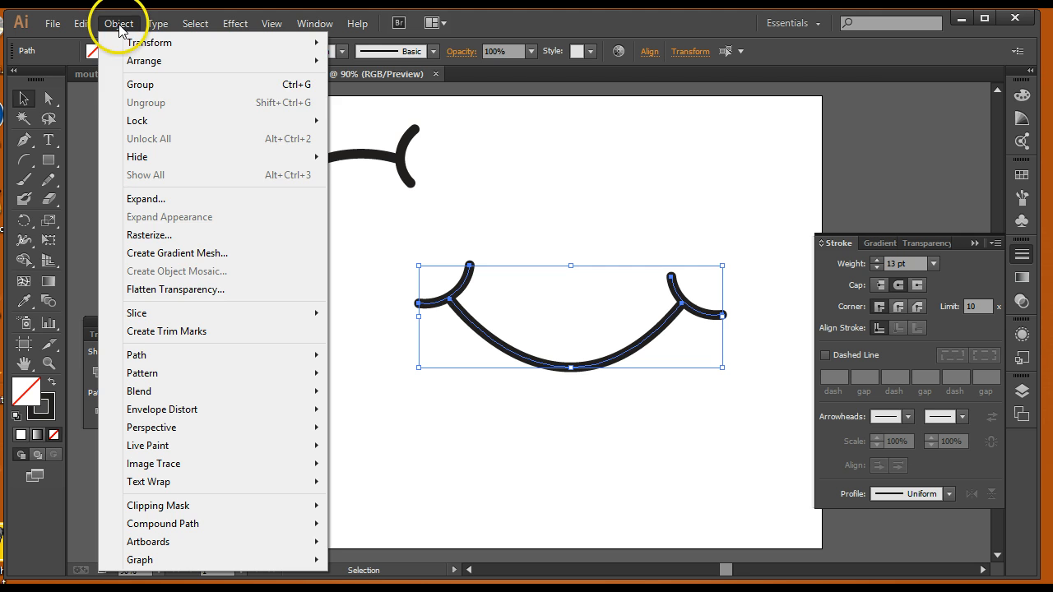
click(138, 85)
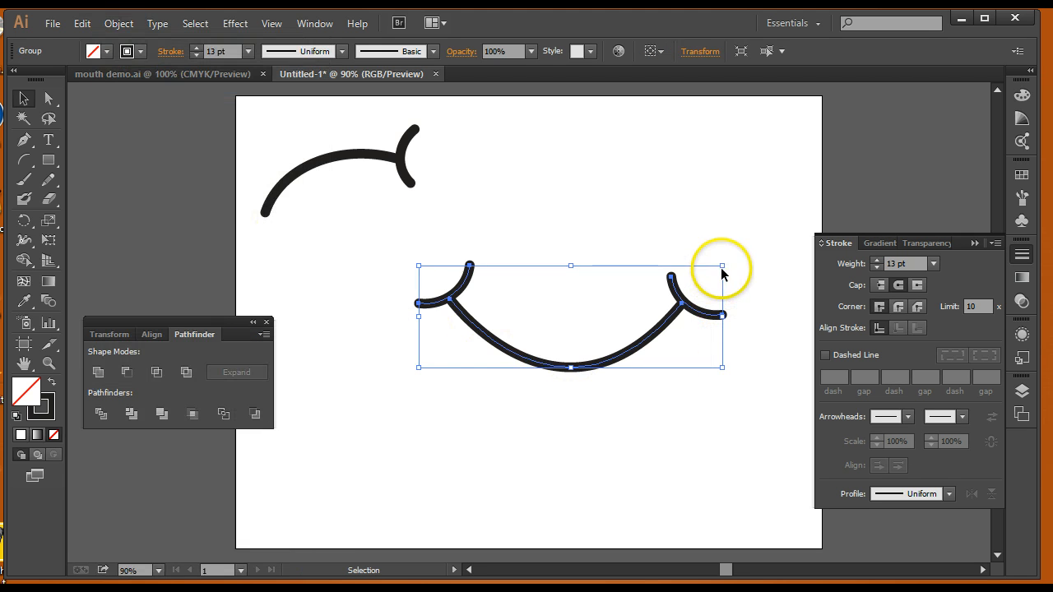
drag(721, 267, 653, 299)
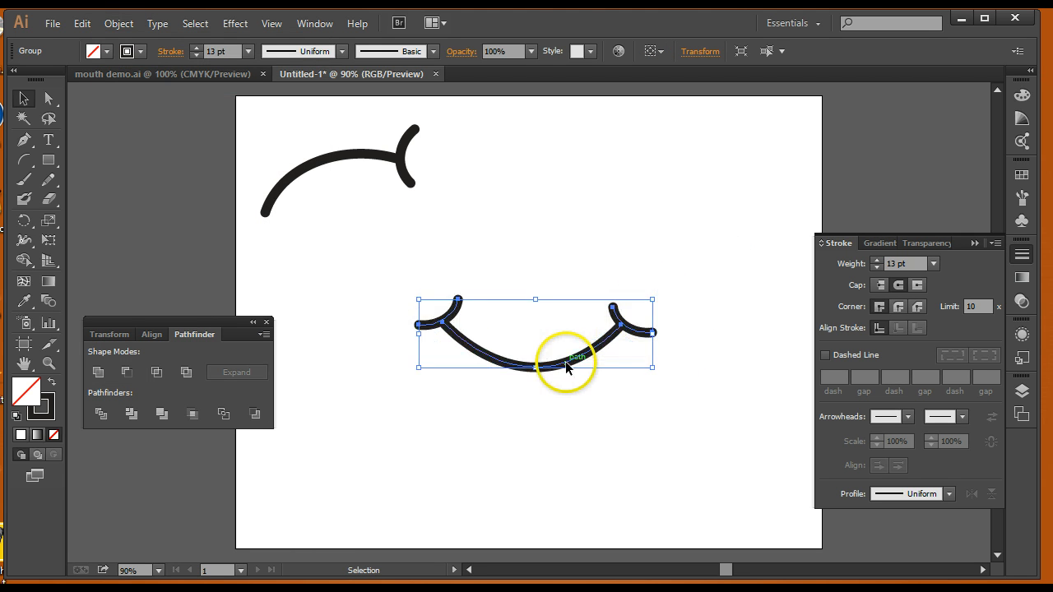
drag(558, 367, 688, 198)
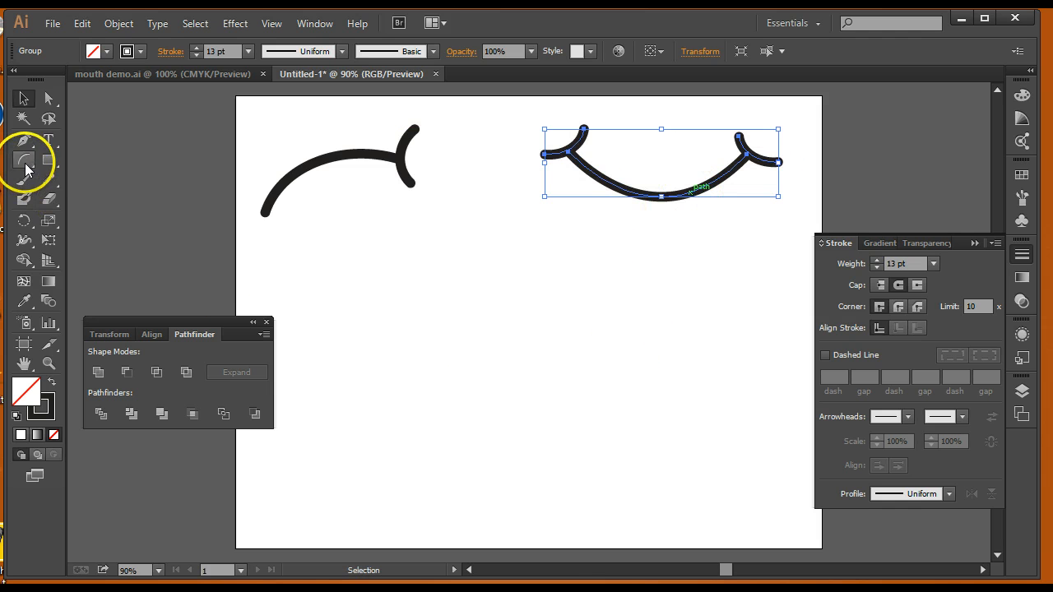
- Draw another smile-shaped curve with the Pen tool in the lower-left half of the artboard
click(24, 140)
click(342, 366)
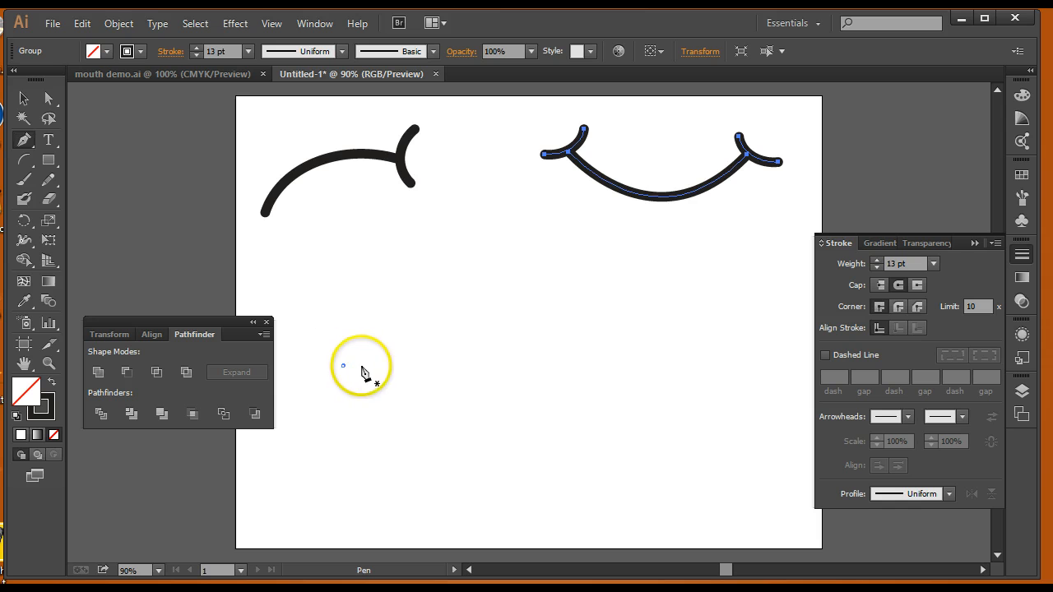
drag(555, 365, 670, 219)
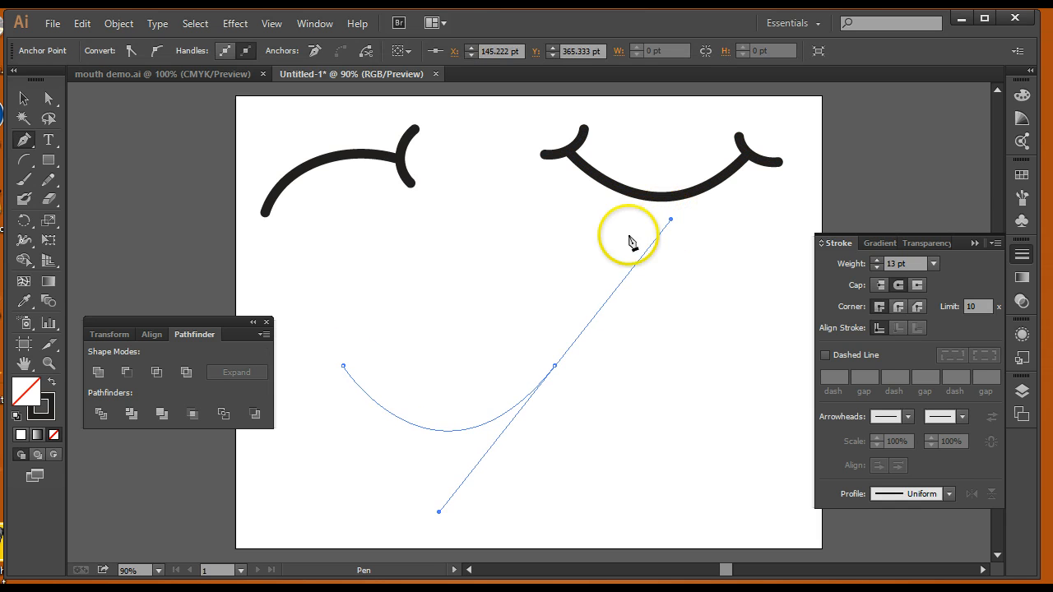
- Paint a short curved line across the new smile's left end with the Paintbrush and set its stroke weight to 3 pt
click(24, 179)
mouse_move(304, 360)
mouse_down()
mouse_move(333, 365)
mouse_move(371, 348)
mouse_up()
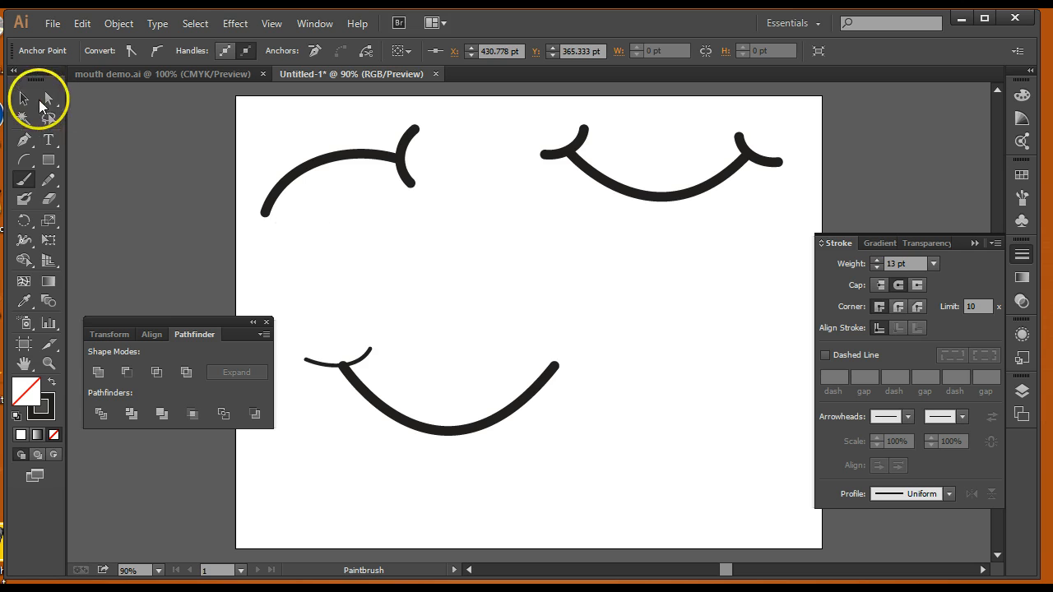
click(24, 98)
click(359, 361)
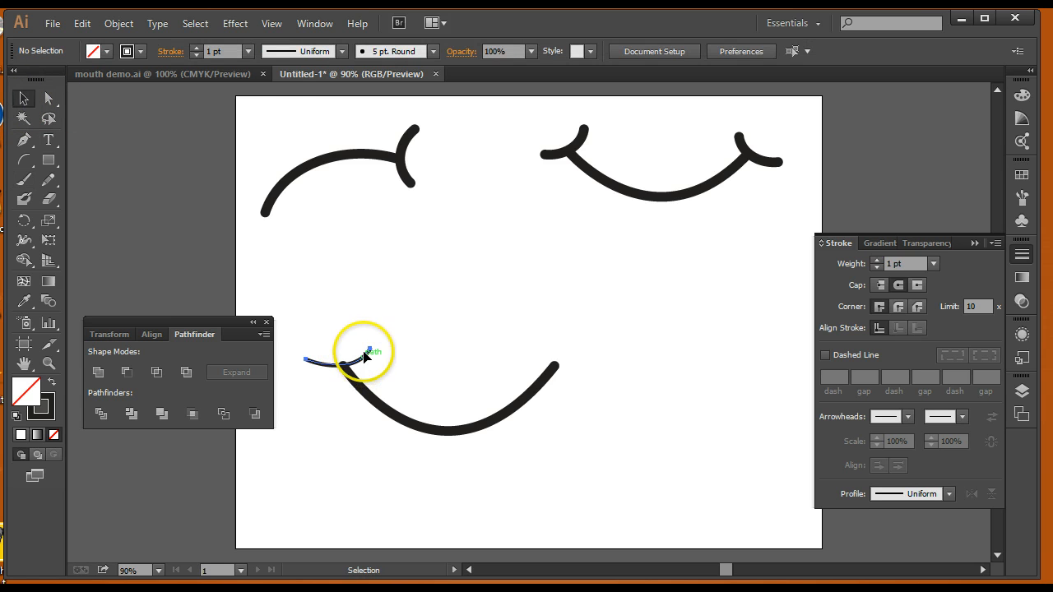
click(196, 48)
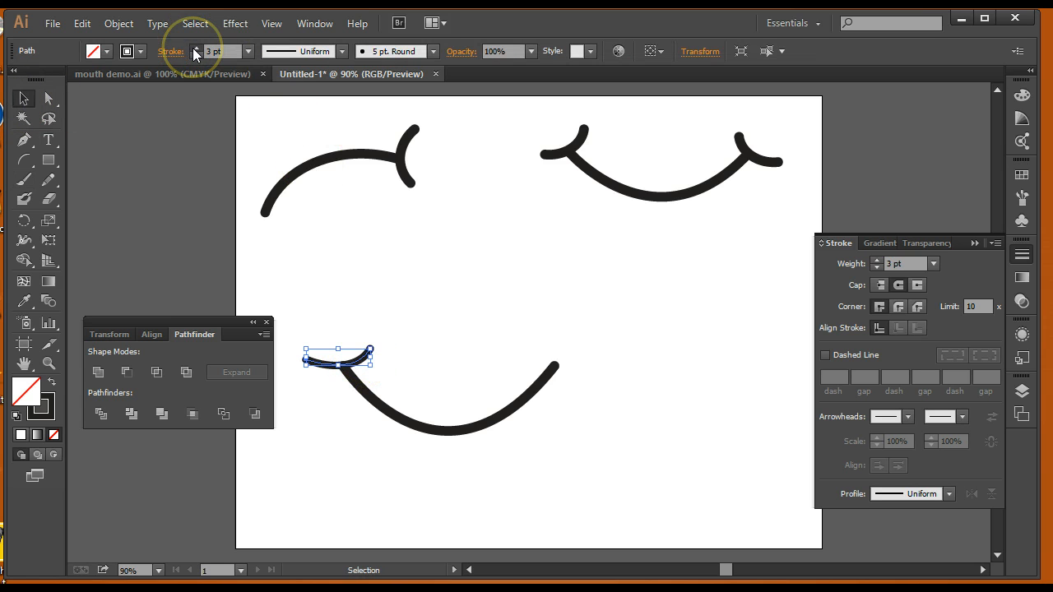
- Try a 6 pt stroke weight on the painted corner line and undo it
click(194, 48)
click(441, 330)
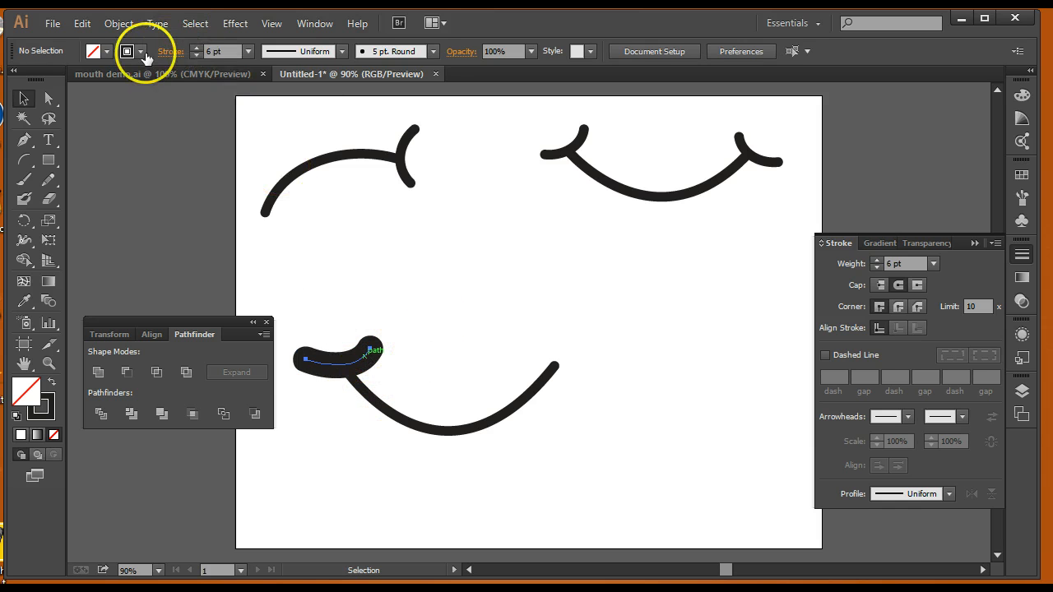
key(ctrl+z)
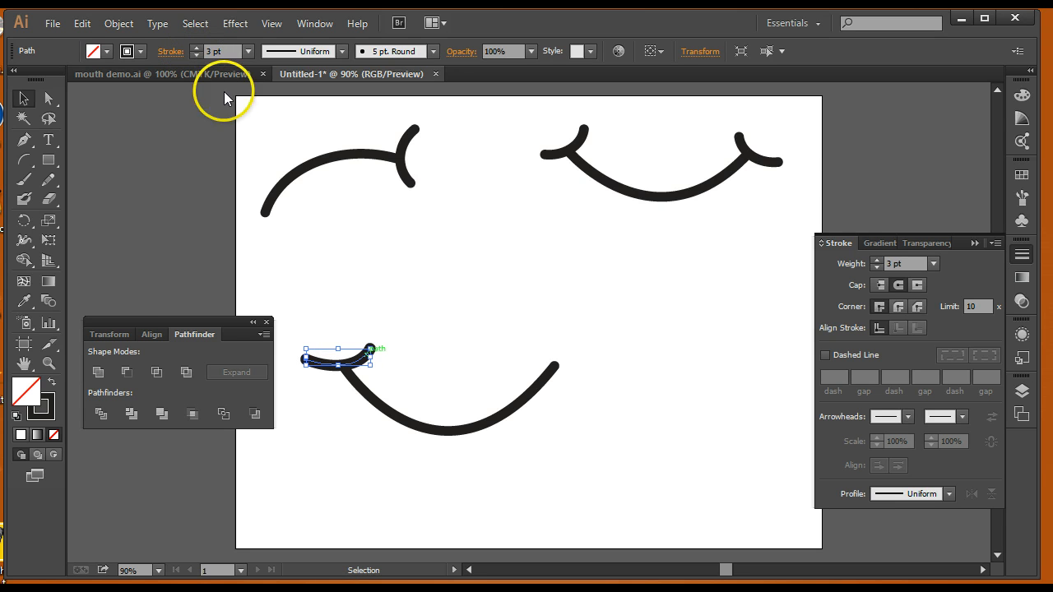
- Add a rotated copy of the painted corner line at the right end of the lower smile
click(441, 370)
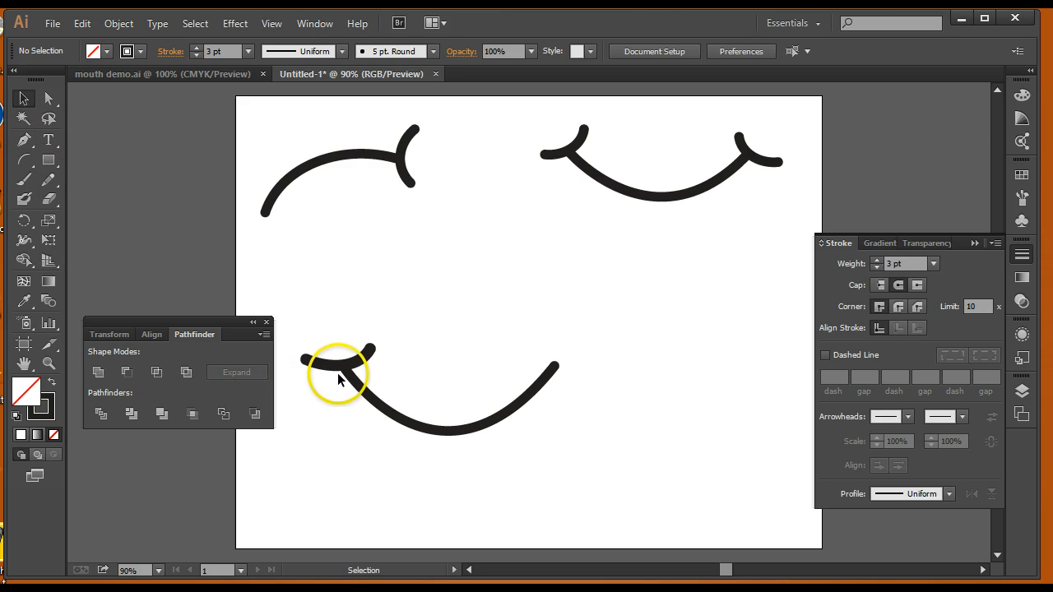
mouse_move(339, 368)
mouse_down()
mouse_move(545, 362)
mouse_move(589, 348)
mouse_move(571, 370)
mouse_move(579, 380)
mouse_move(564, 364)
mouse_move(586, 377)
mouse_up()
click(593, 425)
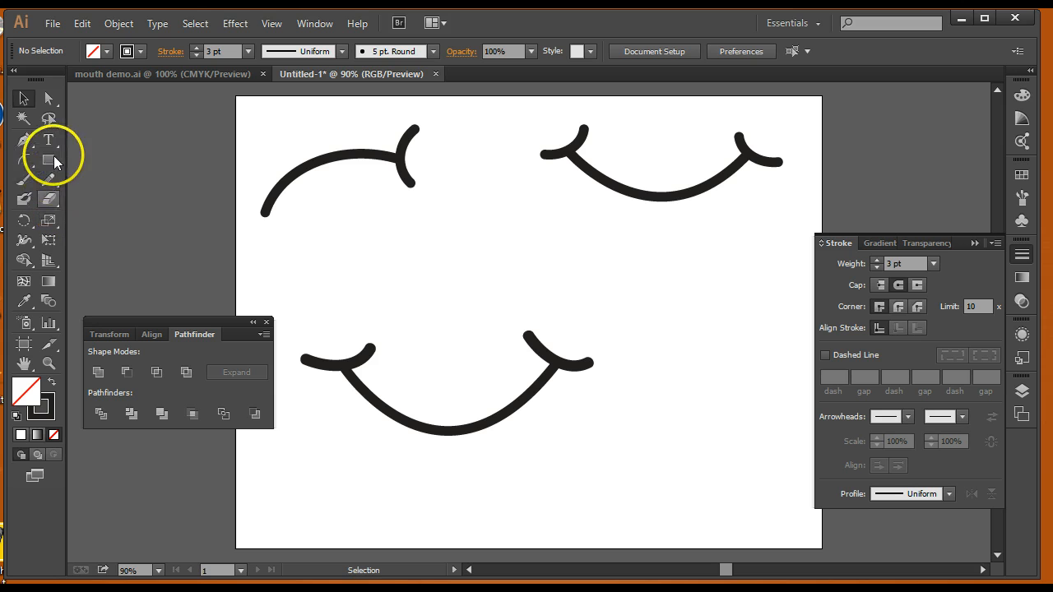
- Draw a tall, narrow ellipse to the right of the lower smile, filled with CMYK Red and with a 0 pt stroke
drag(54, 156, 727, 450)
key(l)
key(d)
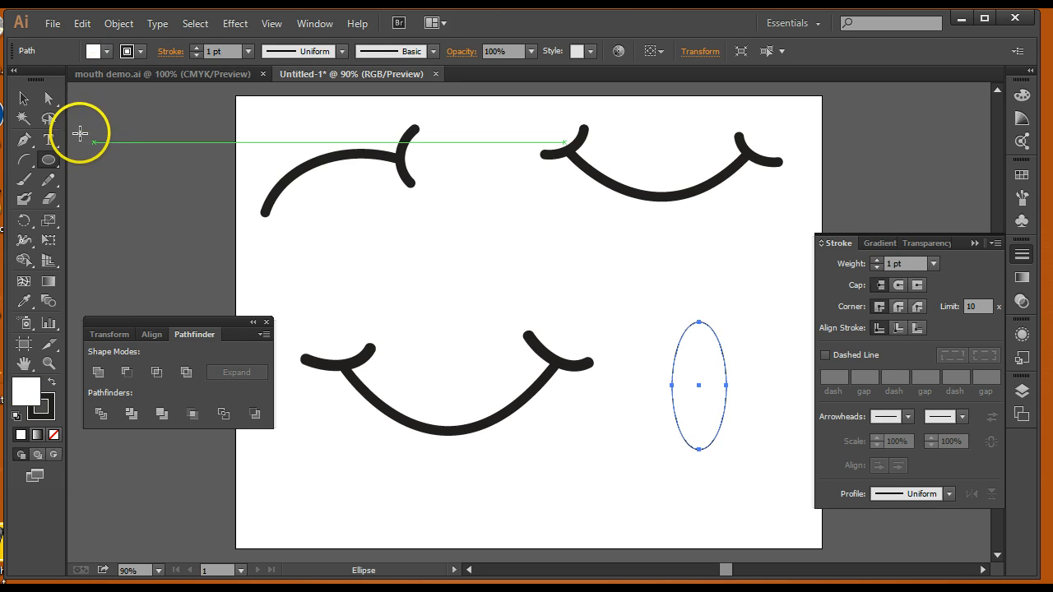
click(103, 54)
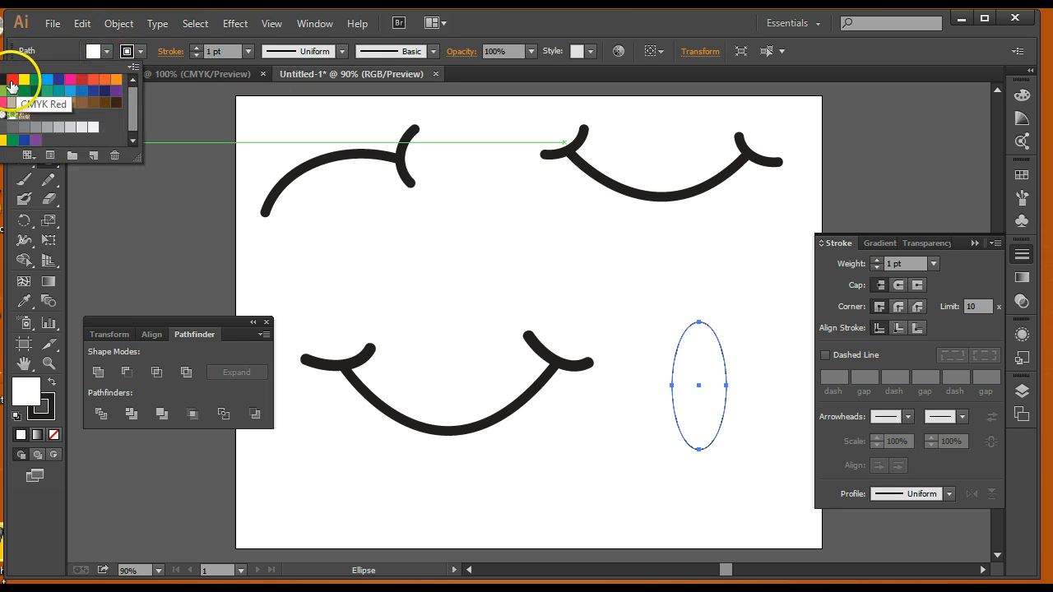
click(12, 79)
click(195, 55)
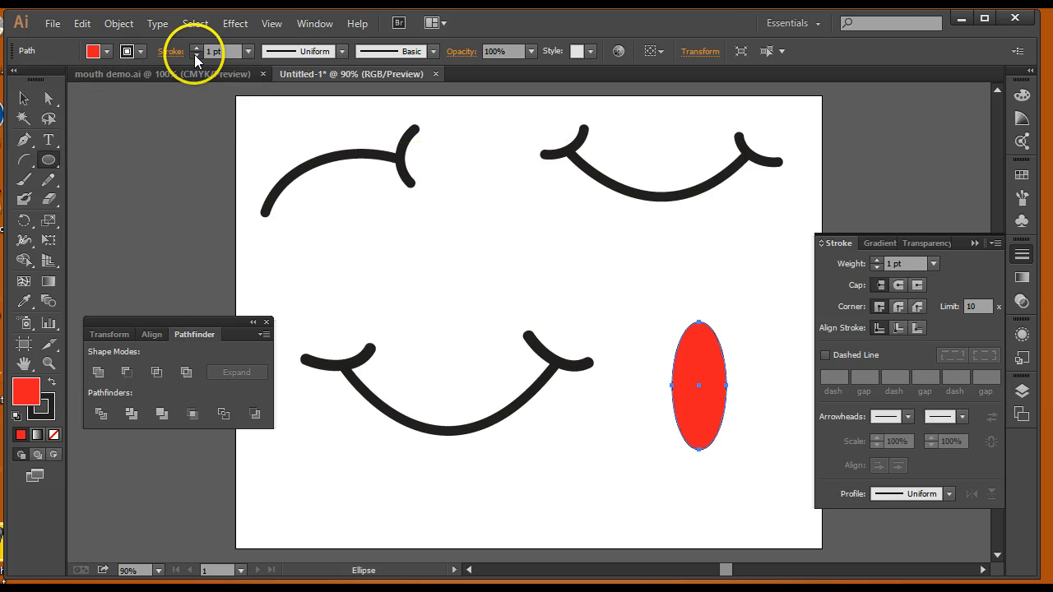
click(195, 55)
- Tilt the red ellipse, place it over the right part of the lower smile as a tongue and send it to the back
click(23, 99)
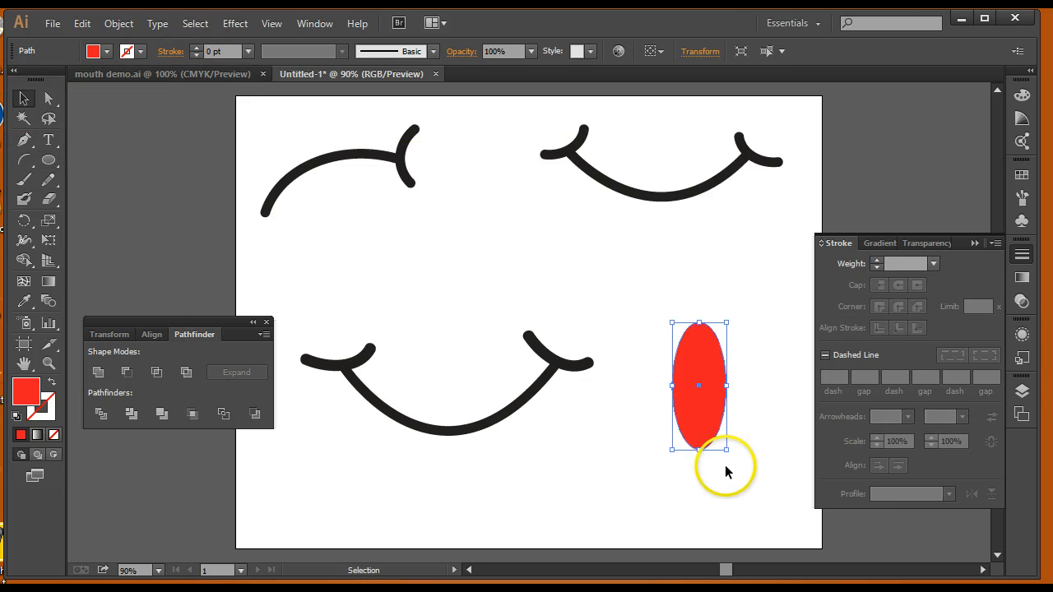
drag(702, 439, 511, 474)
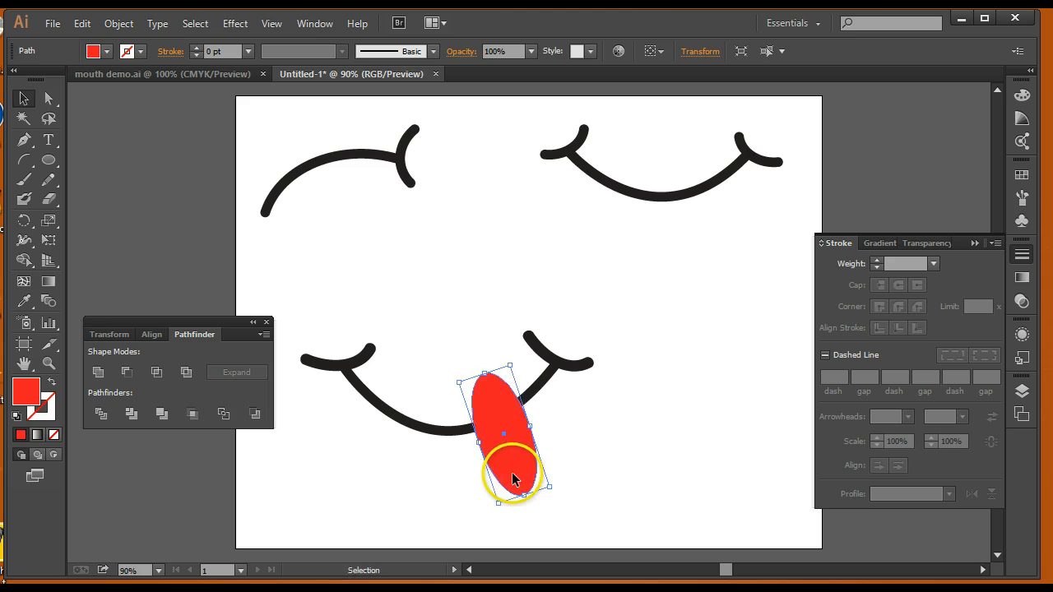
right_click(513, 474)
mouse_move(568, 445)
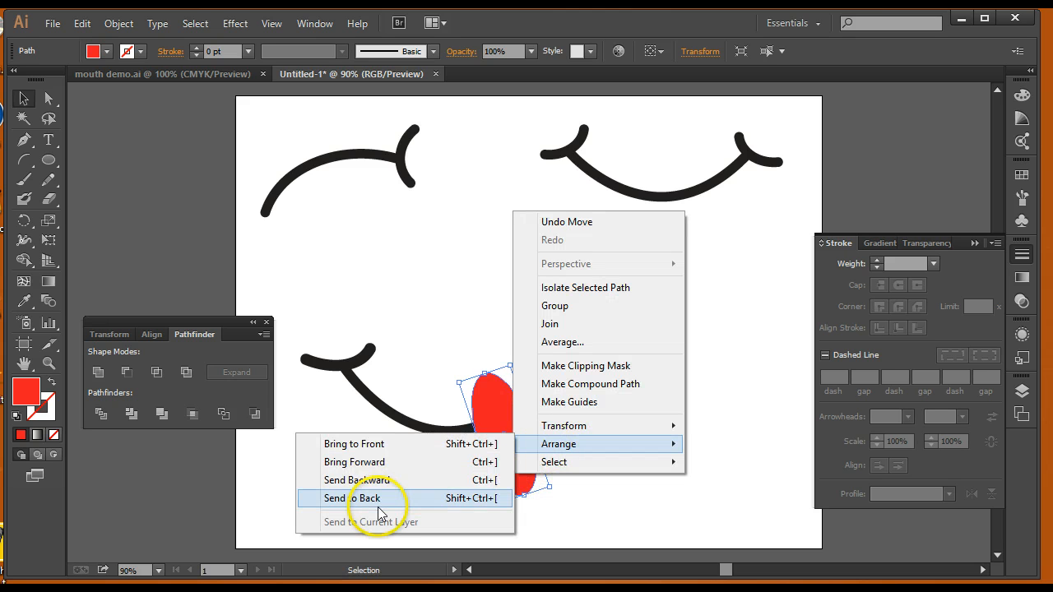
click(381, 500)
click(643, 433)
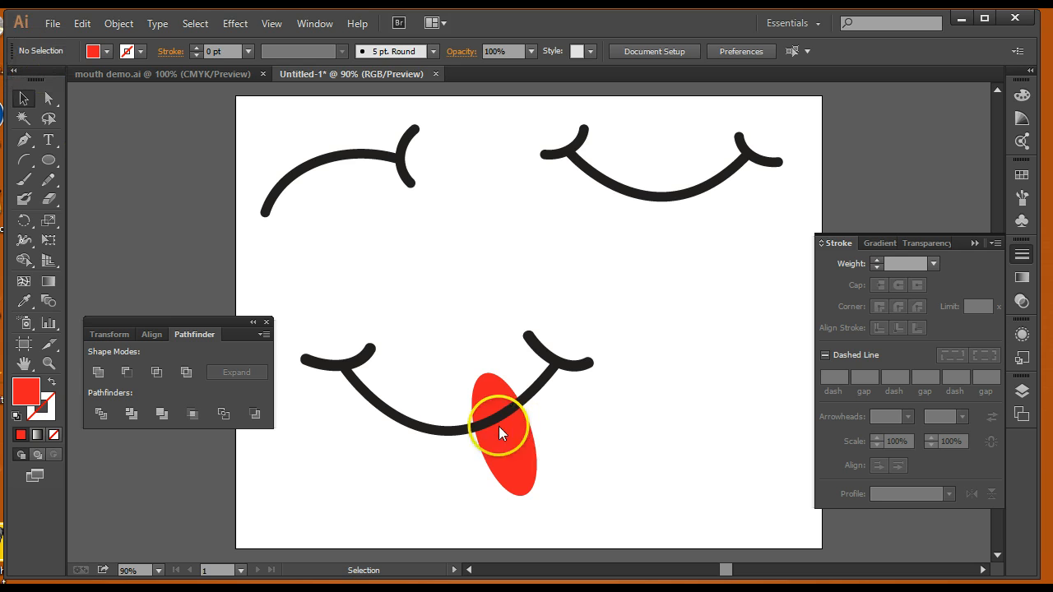
- Fill the lower smile curve with White so it covers the upper part of the tongue
click(420, 430)
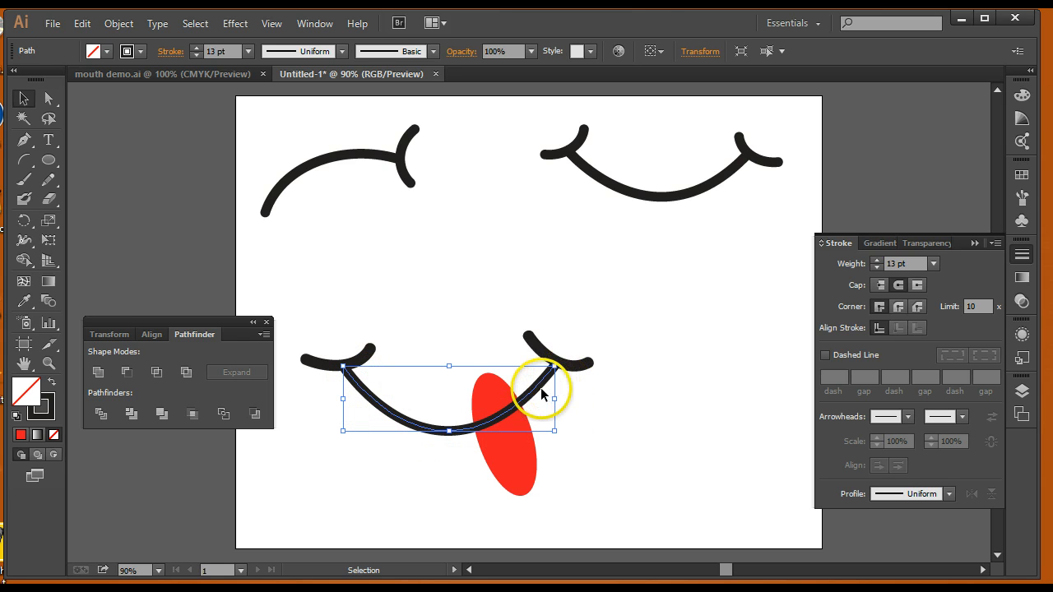
click(106, 53)
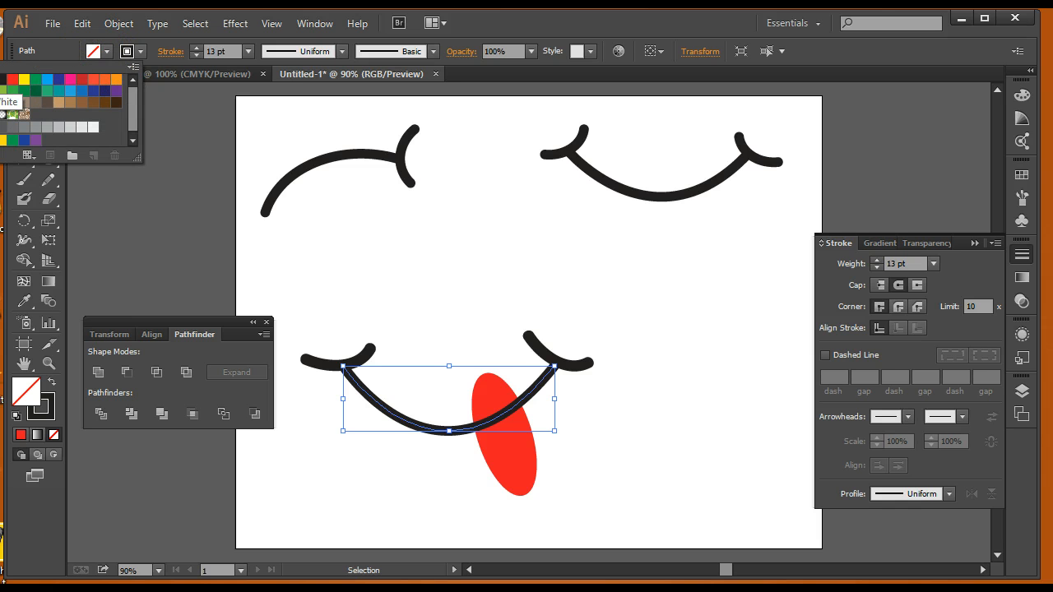
click(2, 80)
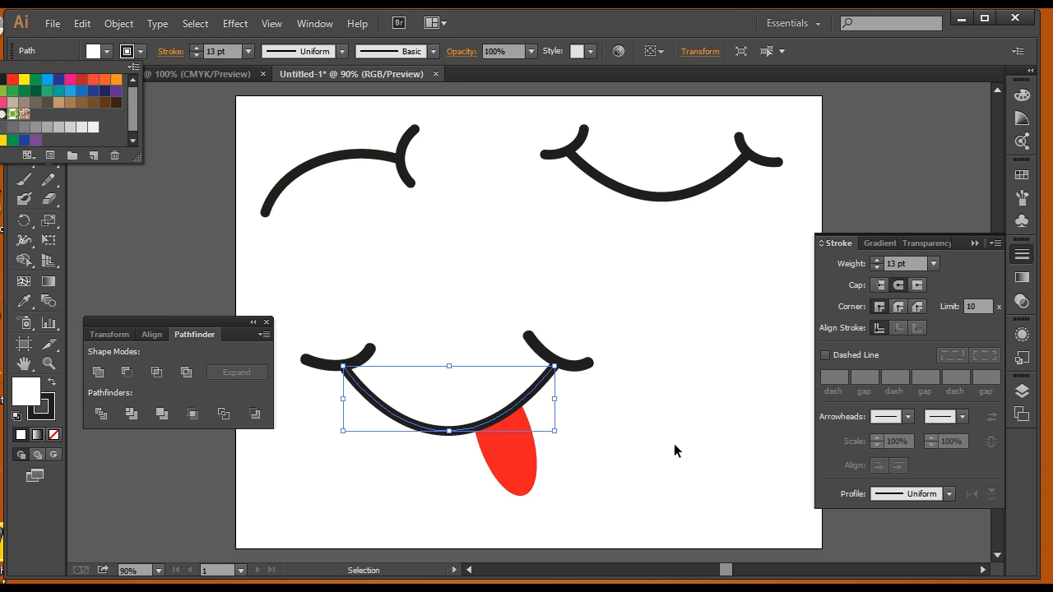
click(197, 256)
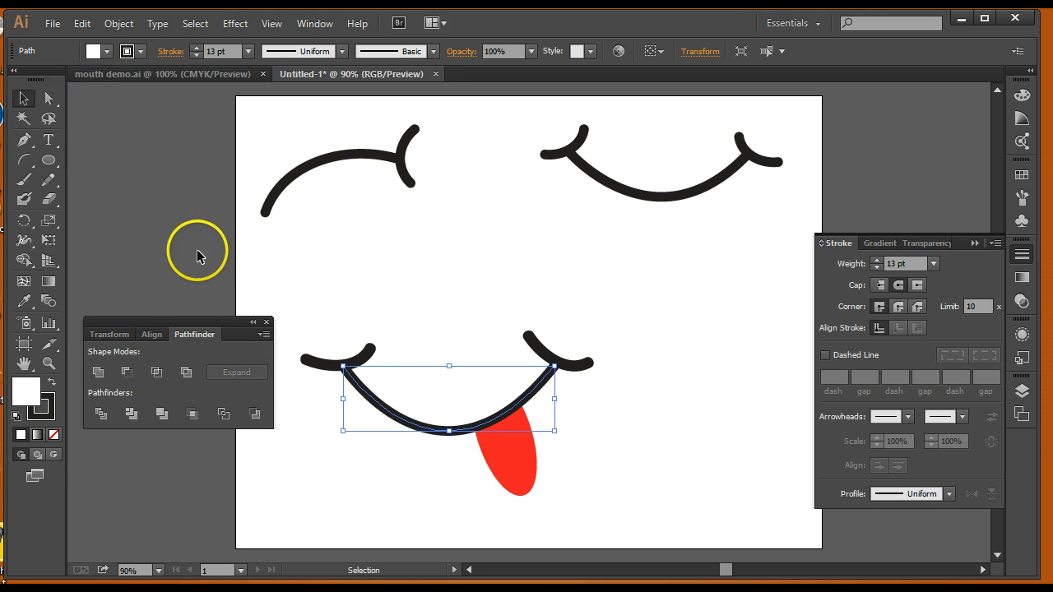
- Group the whole smile with its tongue, scale the group down and move it up toward the middle of the artboard
drag(195, 326, 181, 261)
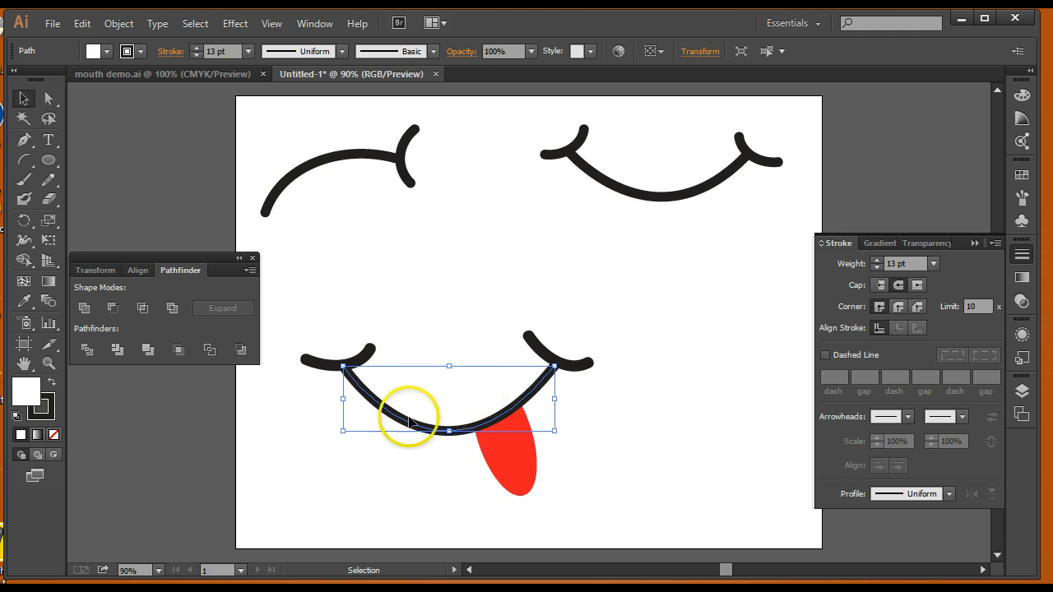
drag(335, 327, 625, 471)
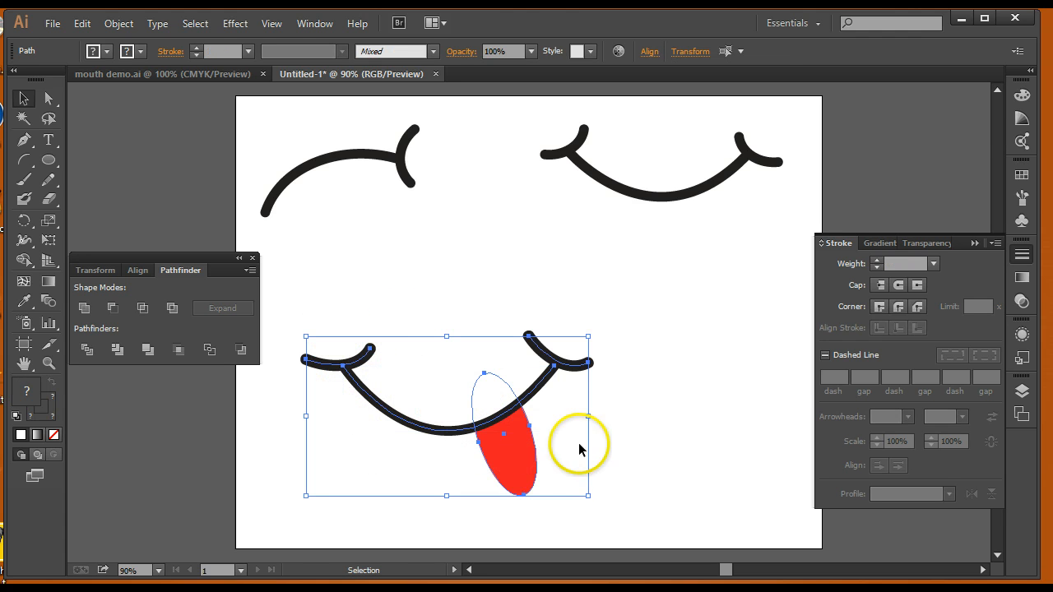
click(119, 23)
click(140, 85)
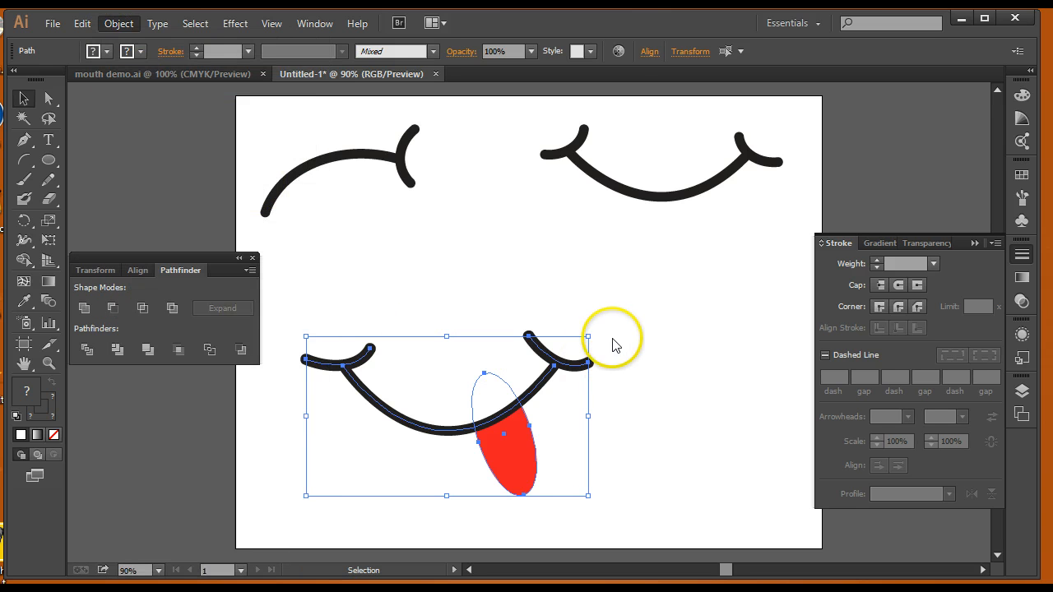
drag(587, 339, 513, 375)
drag(408, 448, 436, 306)
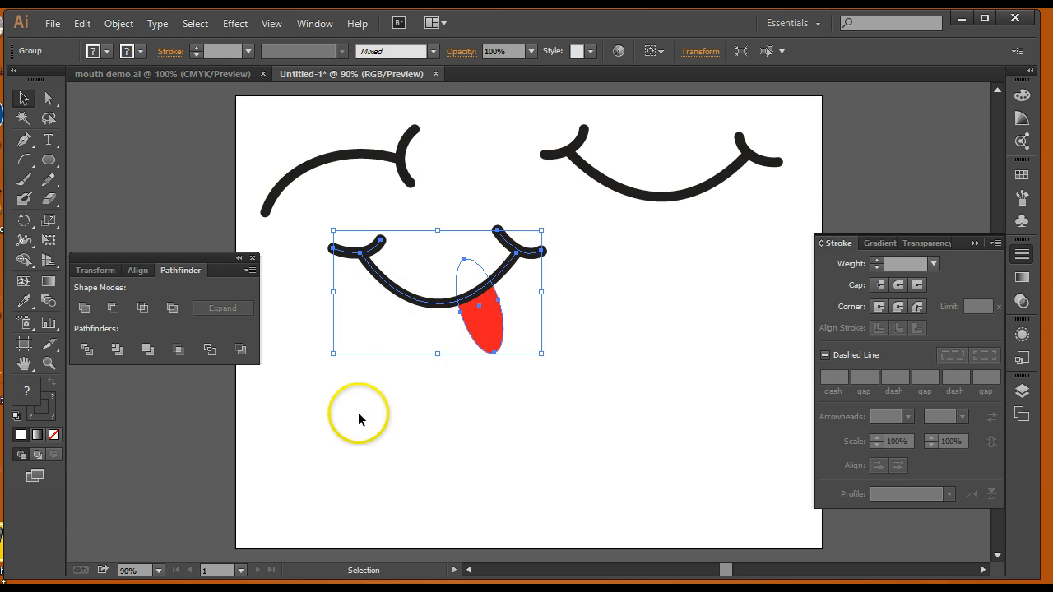
click(343, 451)
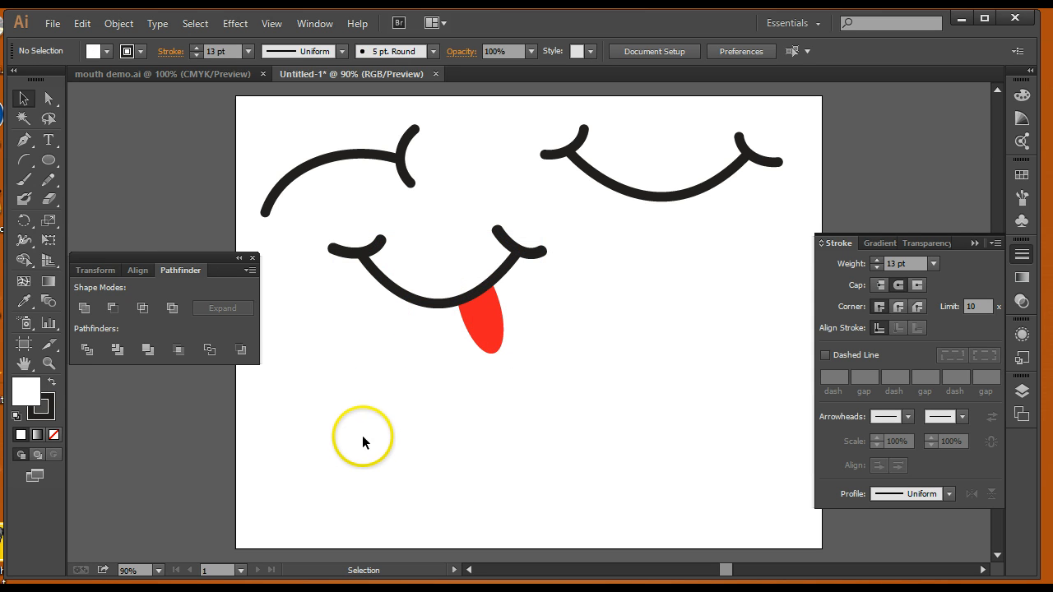
- Draw a near-round ellipse below the upper-right smile, with the default white fill and black stroke at 7 pt
click(48, 162)
click(100, 199)
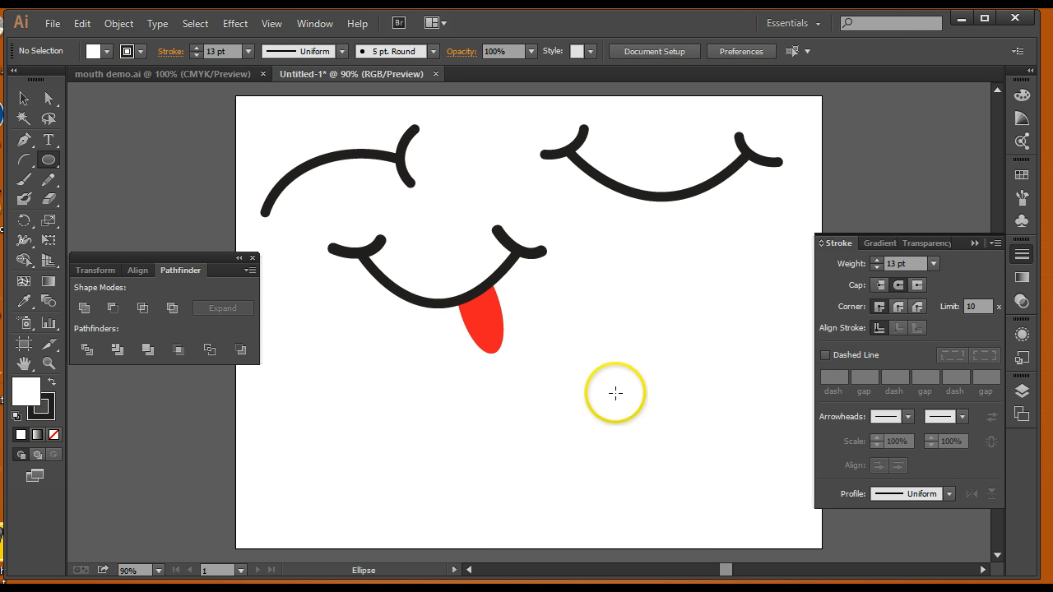
drag(598, 306, 758, 447)
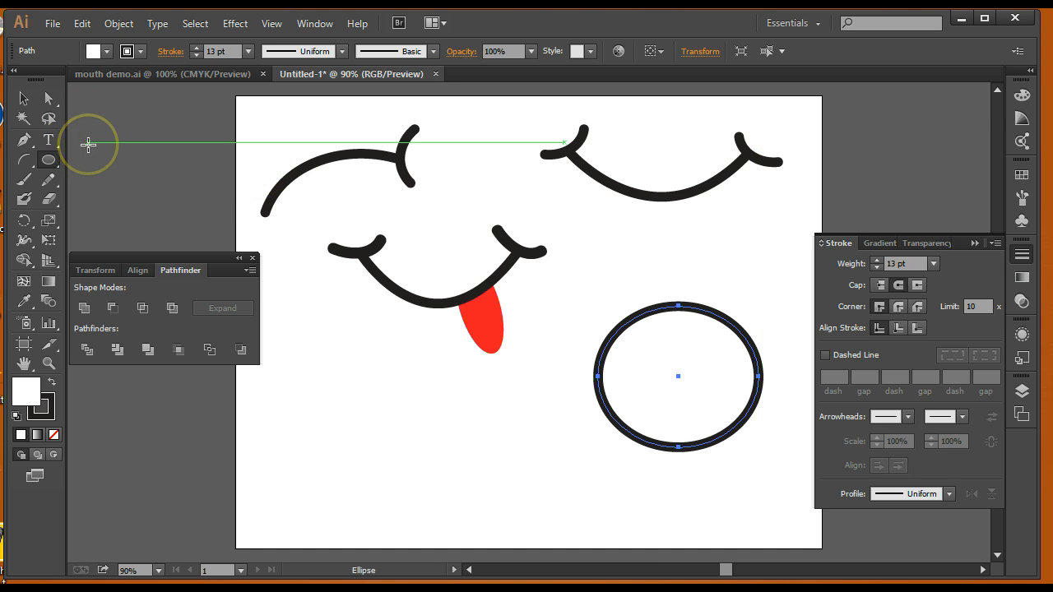
key(d)
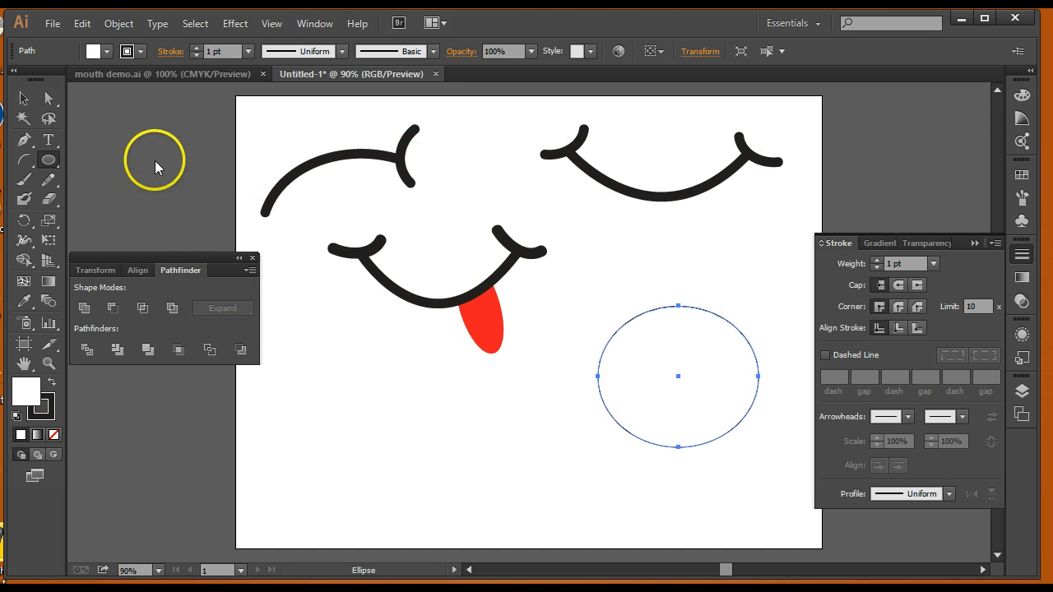
click(195, 47)
click(195, 47)
click(195, 47)
click(195, 47)
click(195, 47)
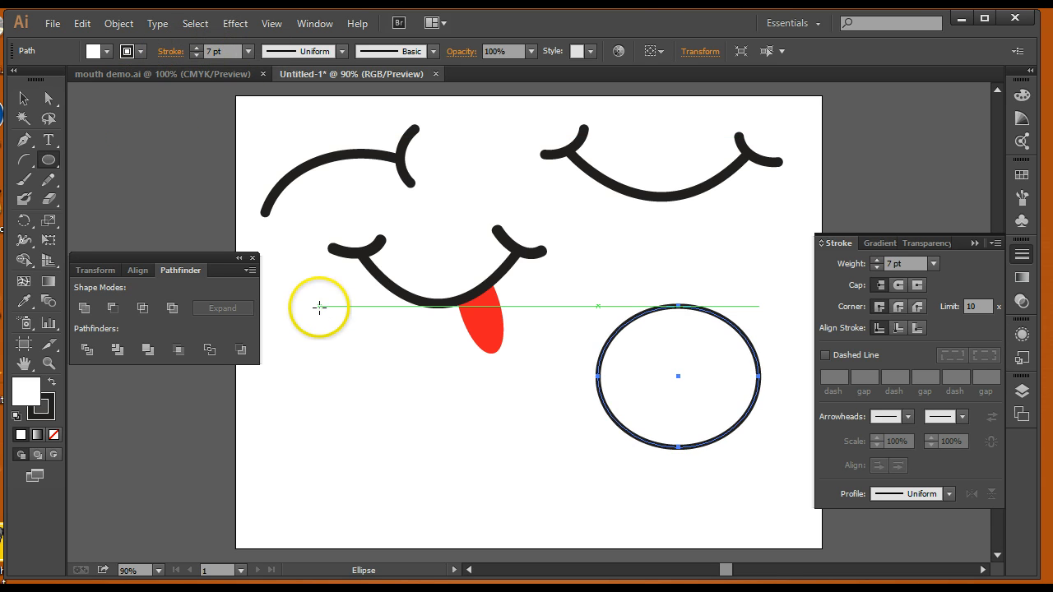
- Duplicate the ellipse and reshape the copy into a wider, flatter ellipse covering the upper part of the original
key(v)
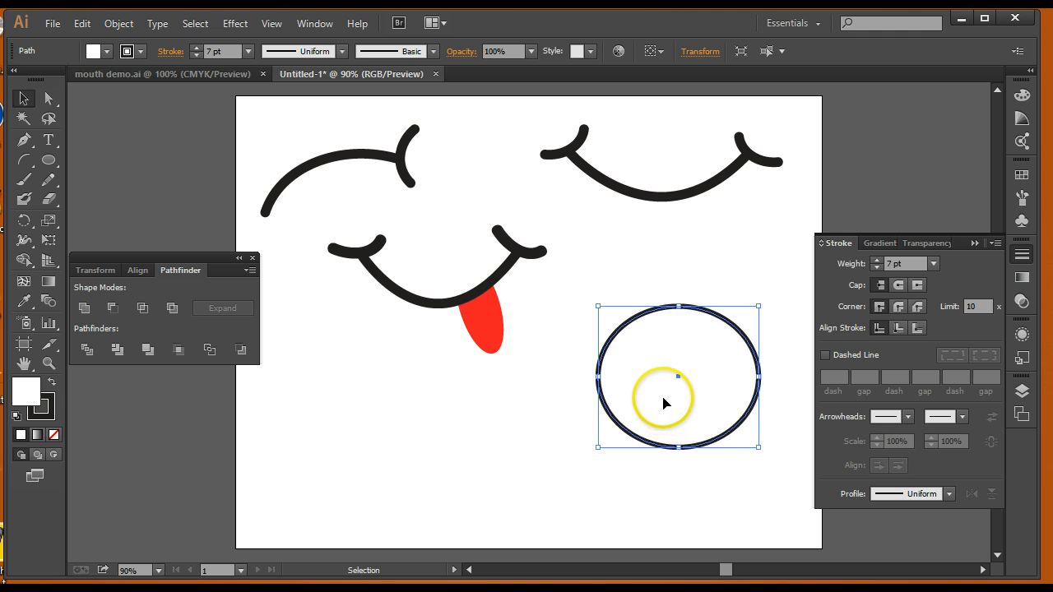
drag(660, 436, 792, 416)
drag(659, 487, 660, 440)
drag(714, 409, 731, 363)
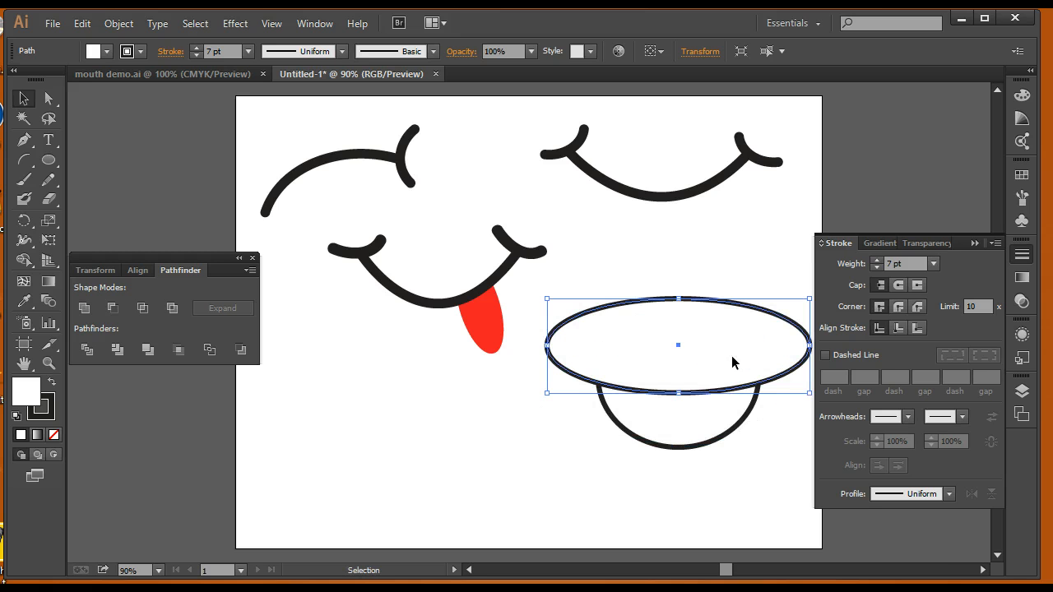
click(739, 487)
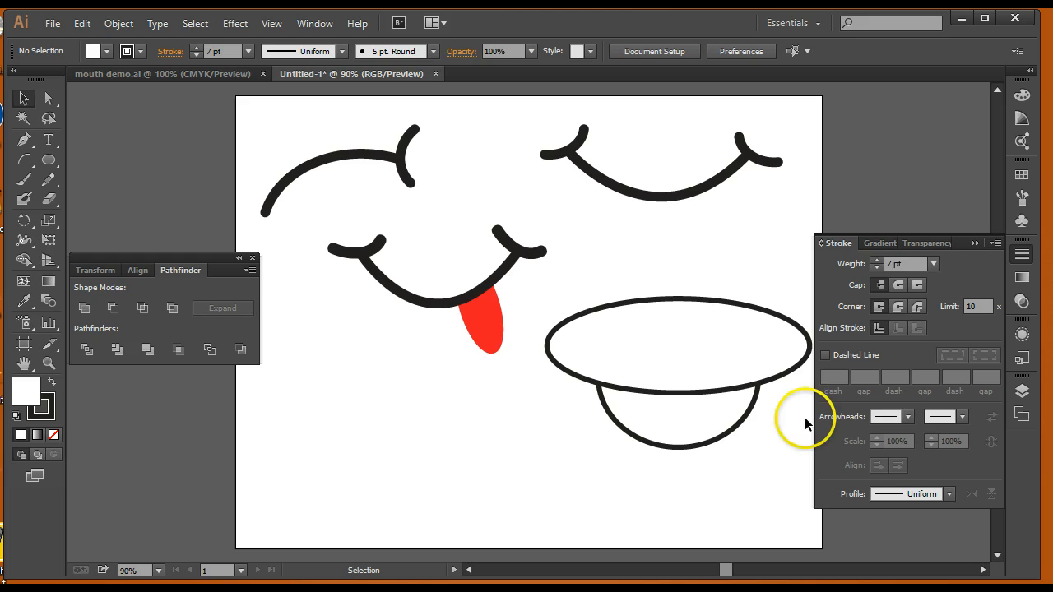
- Subtract the wide front ellipse from the rounder one with Minus Front, leaving an open half-moon mouth
click(1021, 258)
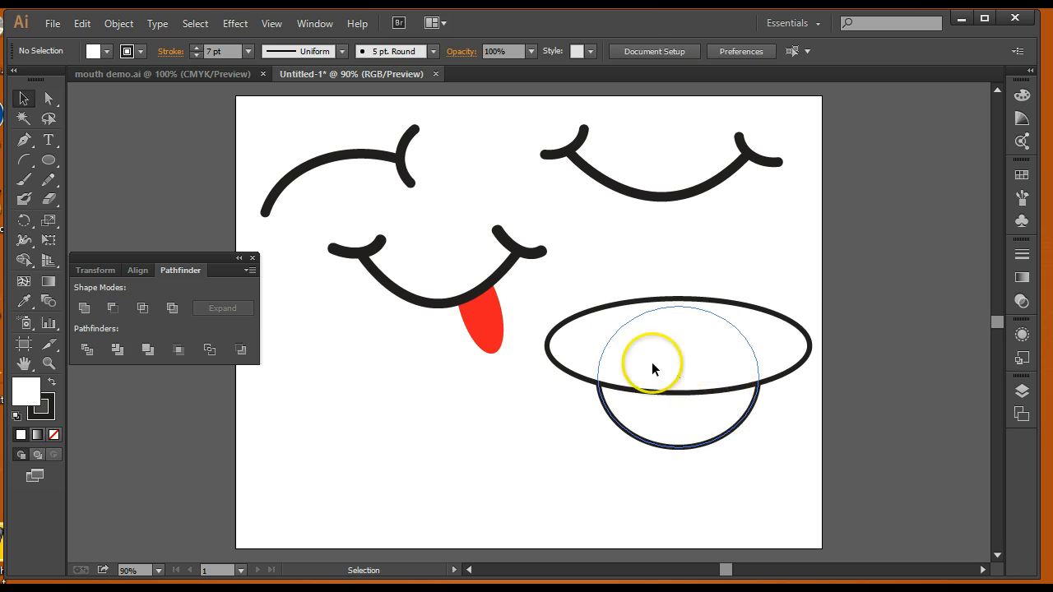
drag(629, 268, 716, 432)
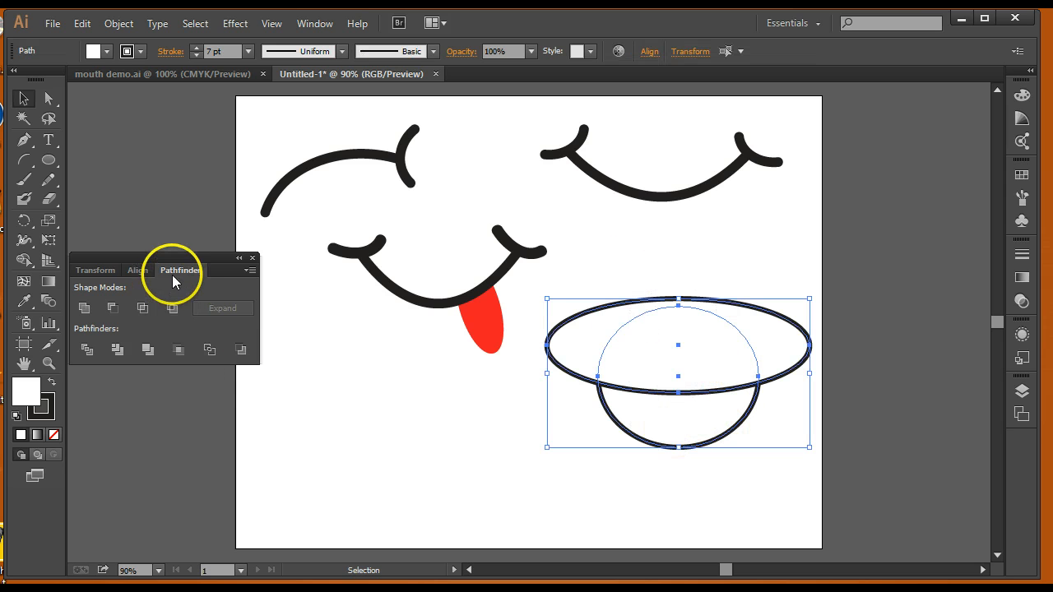
drag(173, 268, 319, 345)
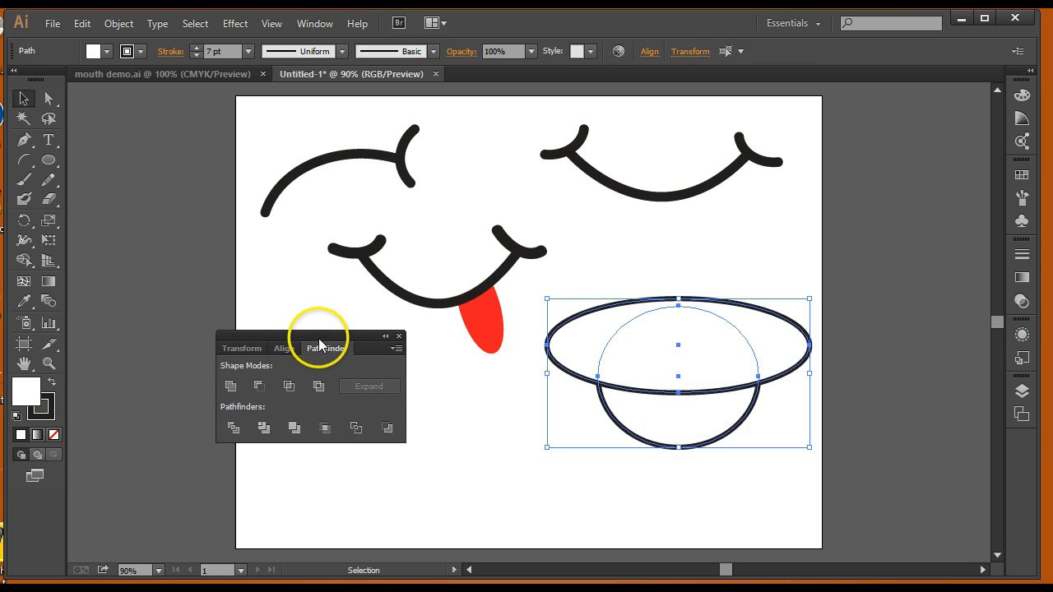
click(258, 392)
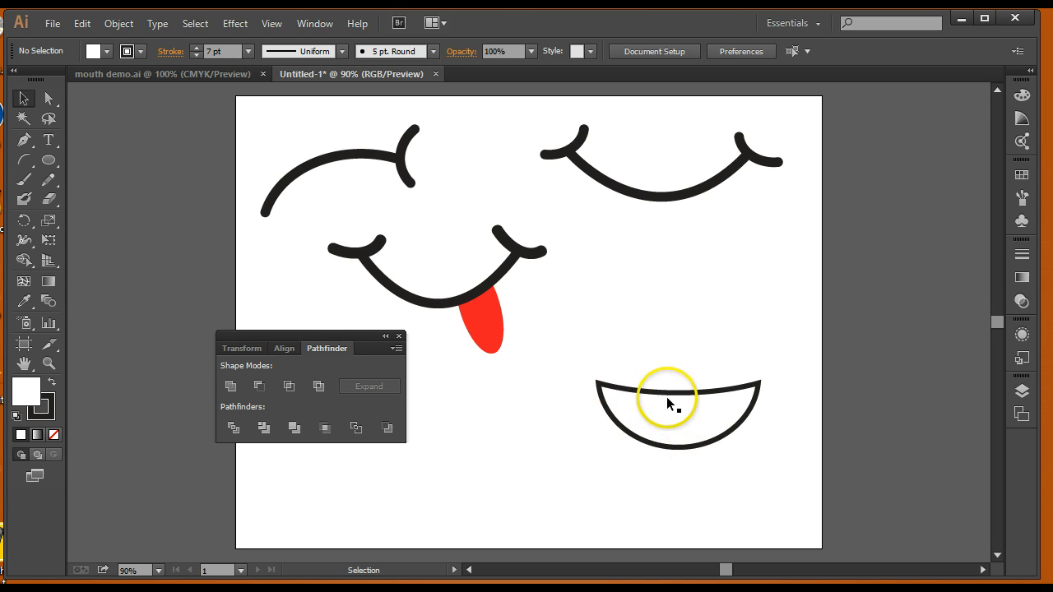
- Stretch the half-moon mouth taller and move it up under the upper-right smile
drag(671, 399, 662, 314)
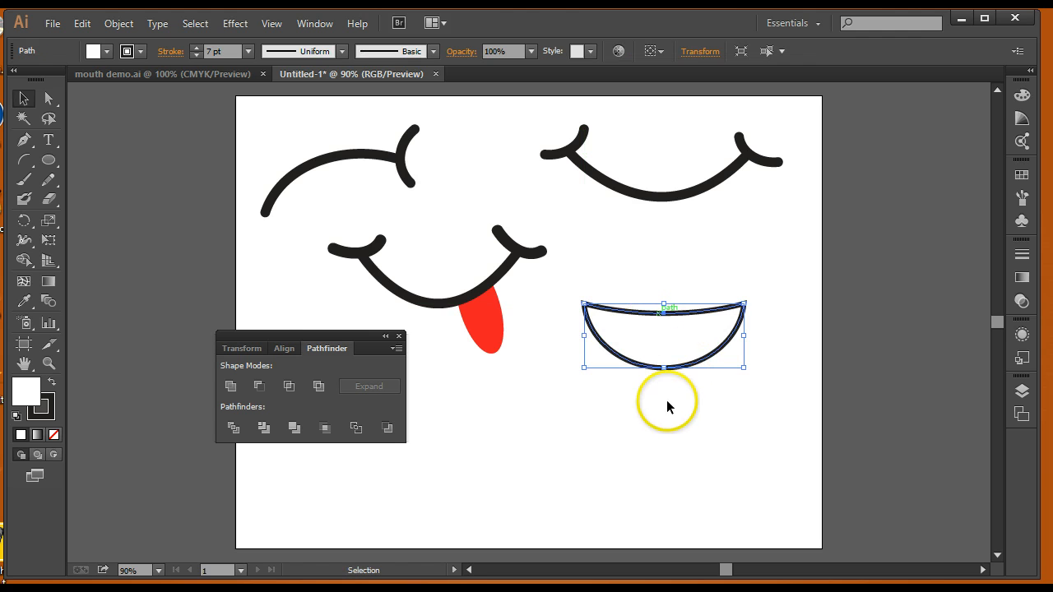
drag(663, 370, 664, 403)
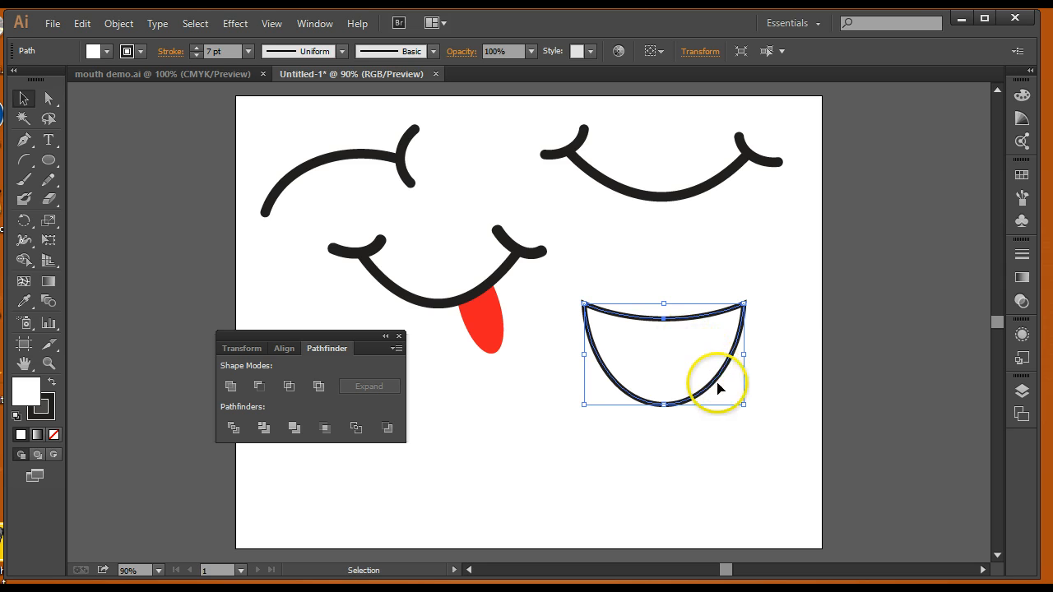
drag(720, 384, 747, 364)
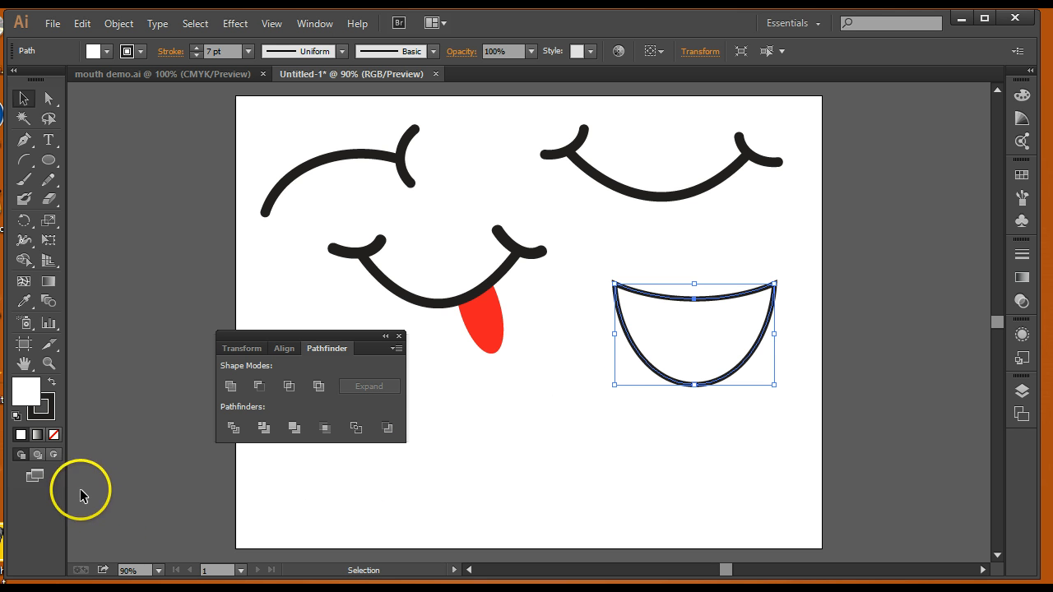
- Switch the half-moon mouth to Draw Inside mode and draw a nearly horizontal line segment across its middle
click(55, 456)
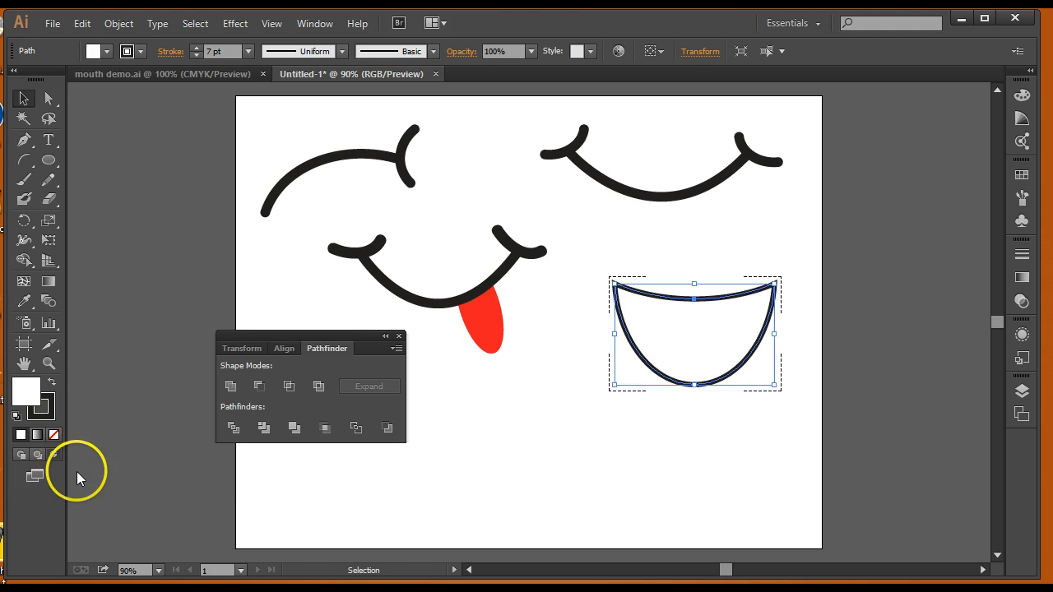
click(24, 160)
drag(26, 157, 105, 154)
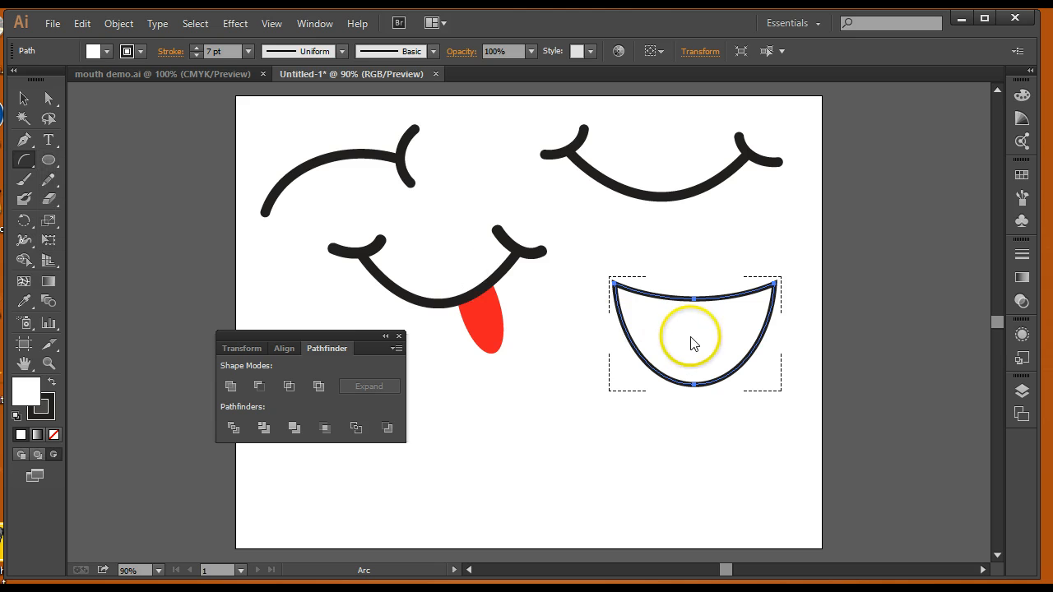
drag(574, 338, 812, 334)
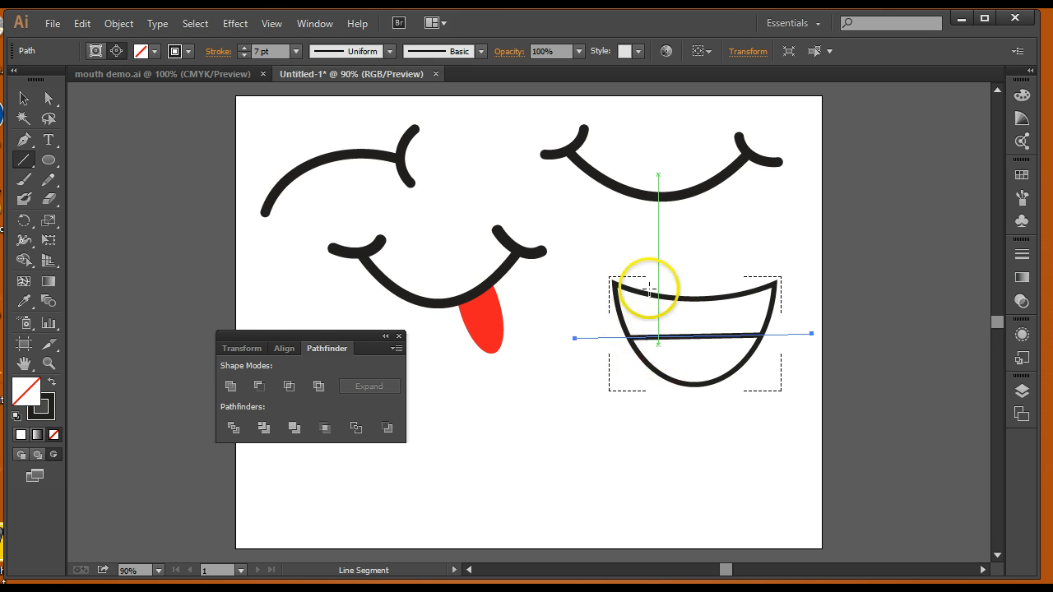
- Draw four near-vertical lines inside the mouth to form teeth, and move the toothed mouth closer to the upper-right smile
drag(652, 259, 658, 428)
drag(679, 259, 714, 412)
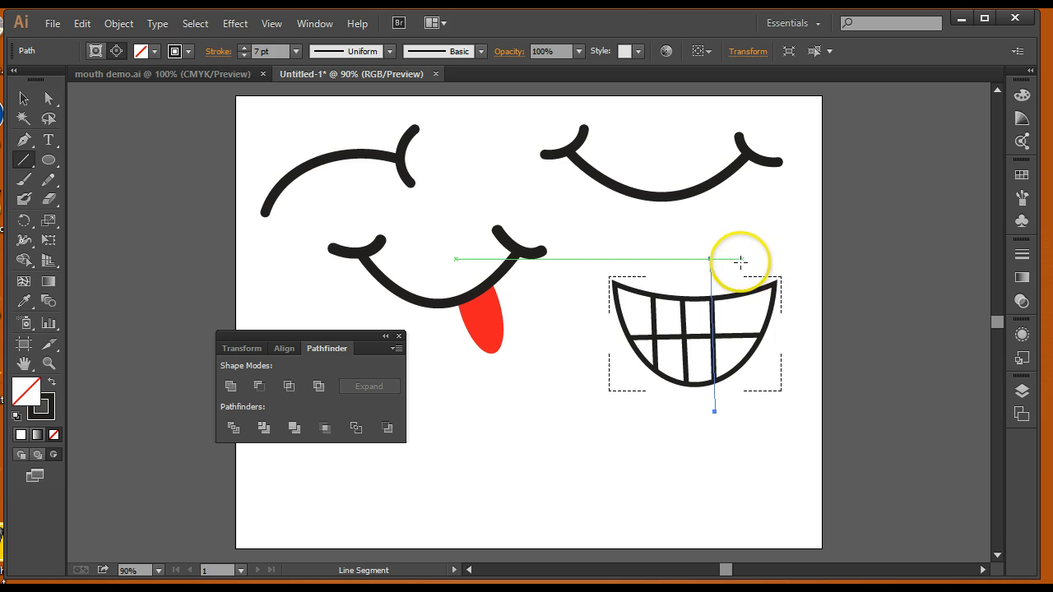
drag(741, 261, 724, 448)
click(24, 98)
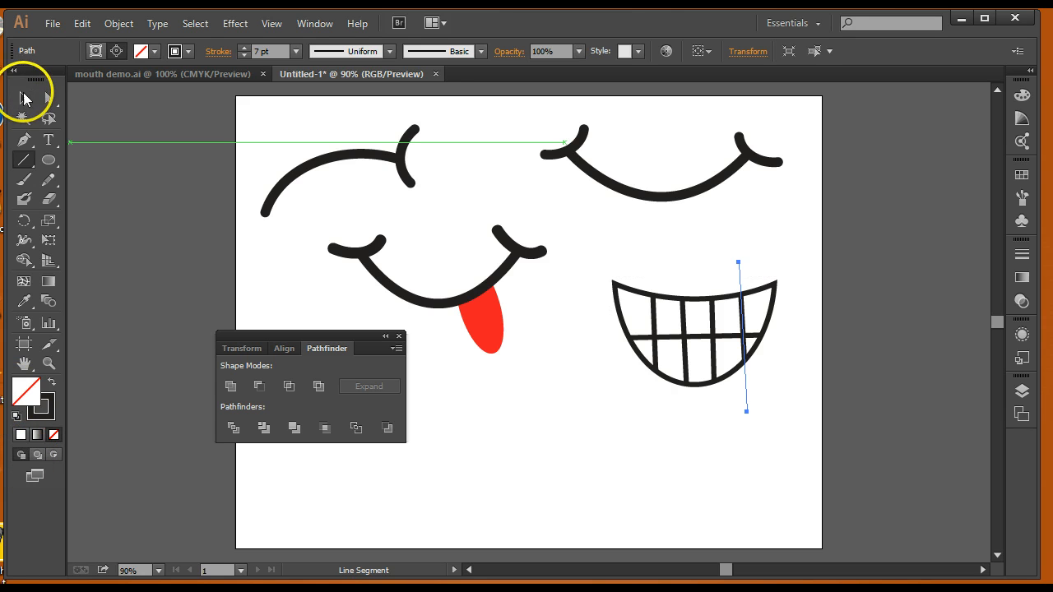
click(635, 497)
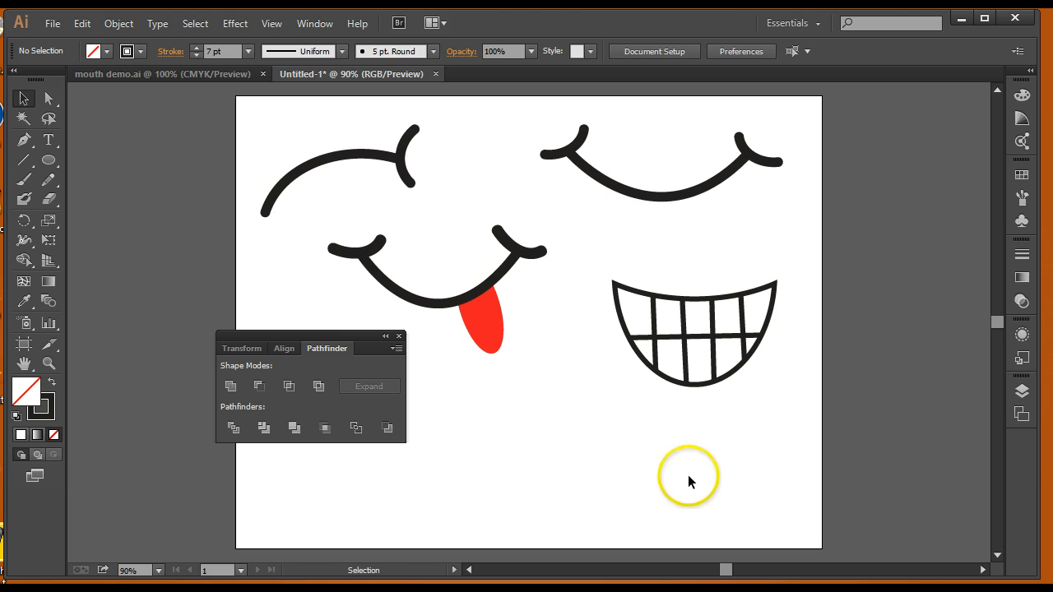
drag(715, 387, 729, 344)
click(645, 435)
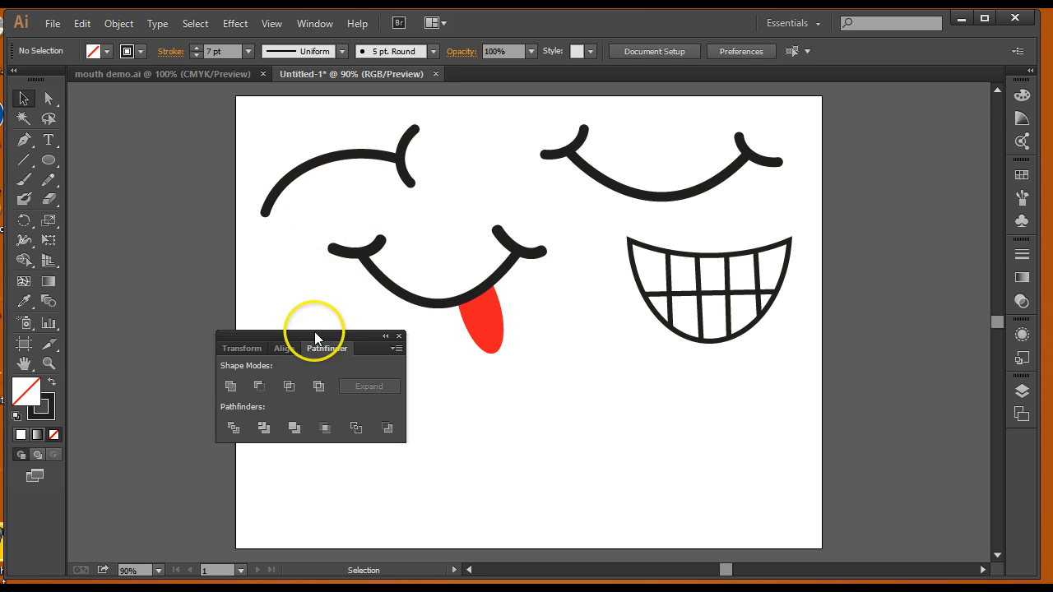
- Draw a wide, unfilled rectangle about 312 by 98 pt below the tongue smile
drag(317, 339, 175, 191)
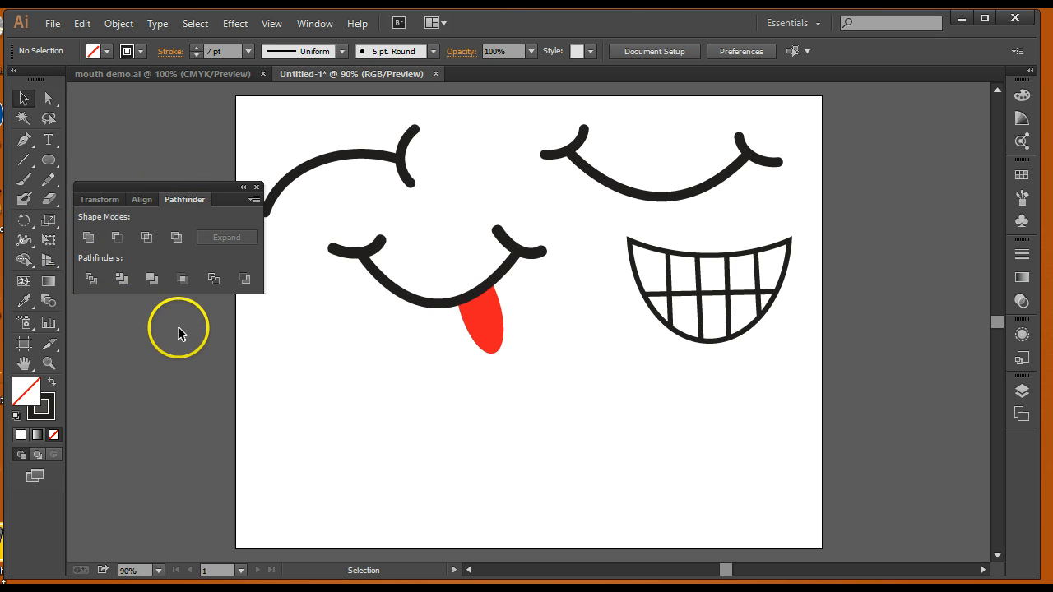
drag(48, 163, 120, 153)
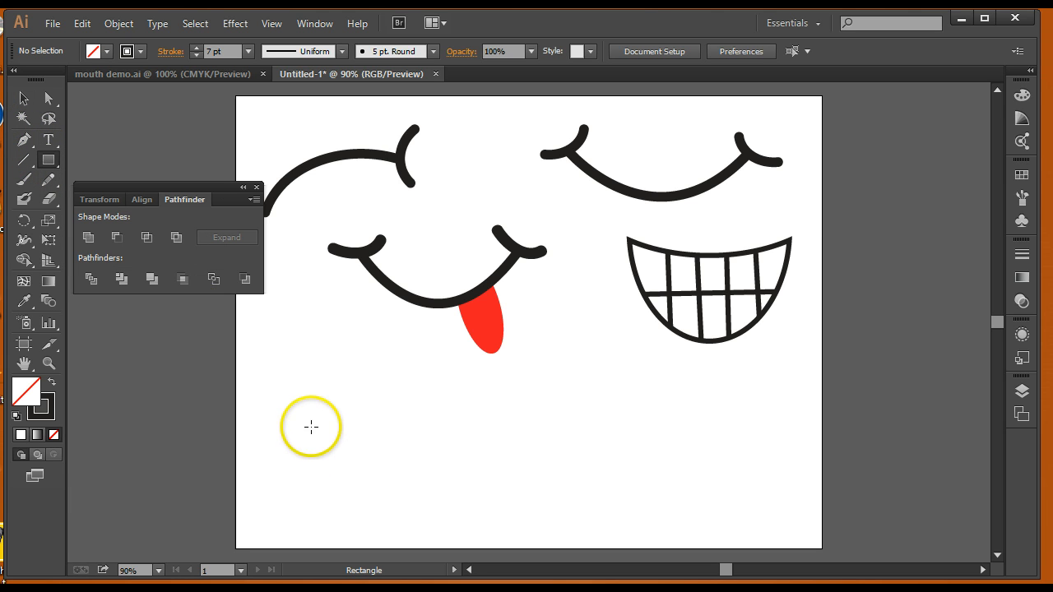
drag(309, 426, 538, 498)
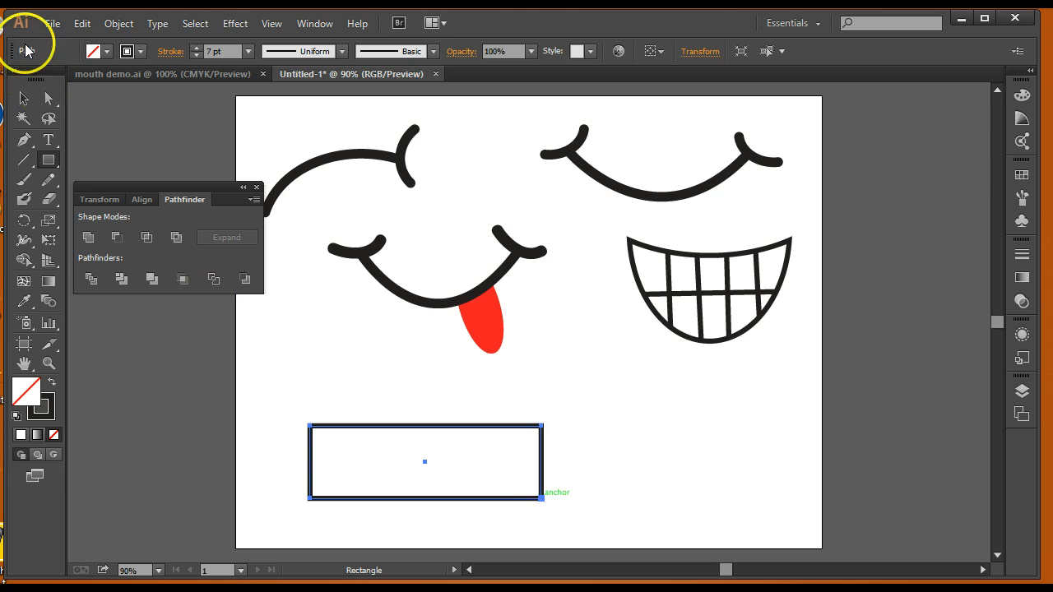
- Convert the rectangle's two left corners to smooth points and lower its upper-right corner to about Y 516 pt, tapering the right end
click(49, 98)
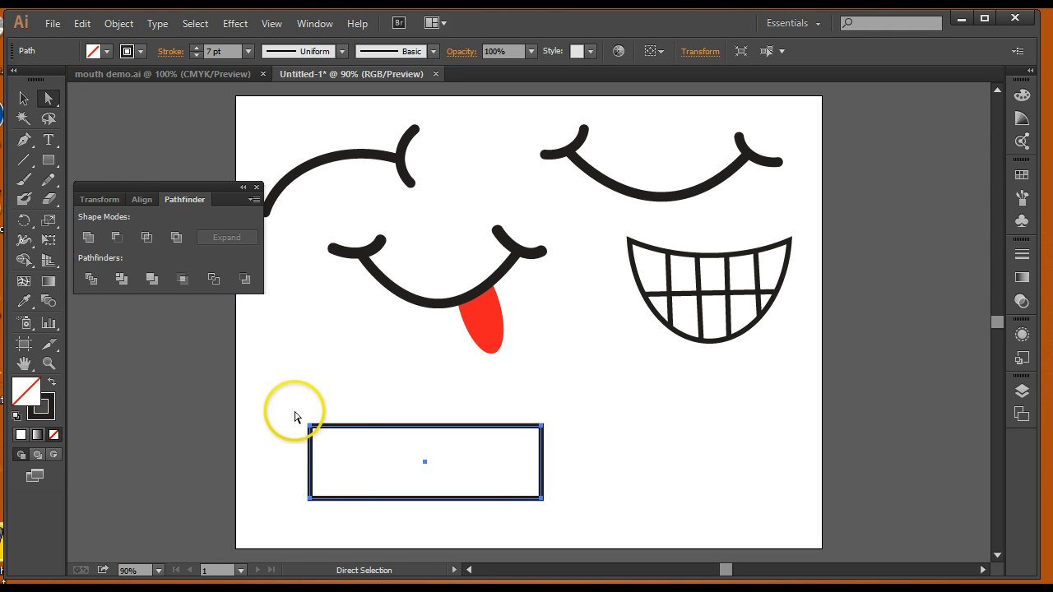
drag(294, 416, 346, 453)
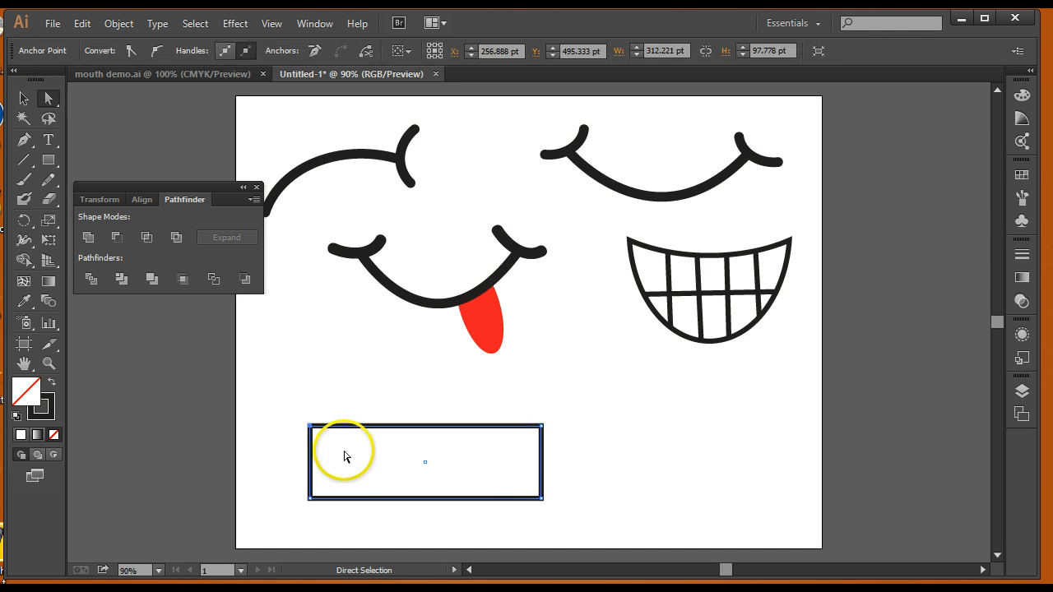
click(157, 50)
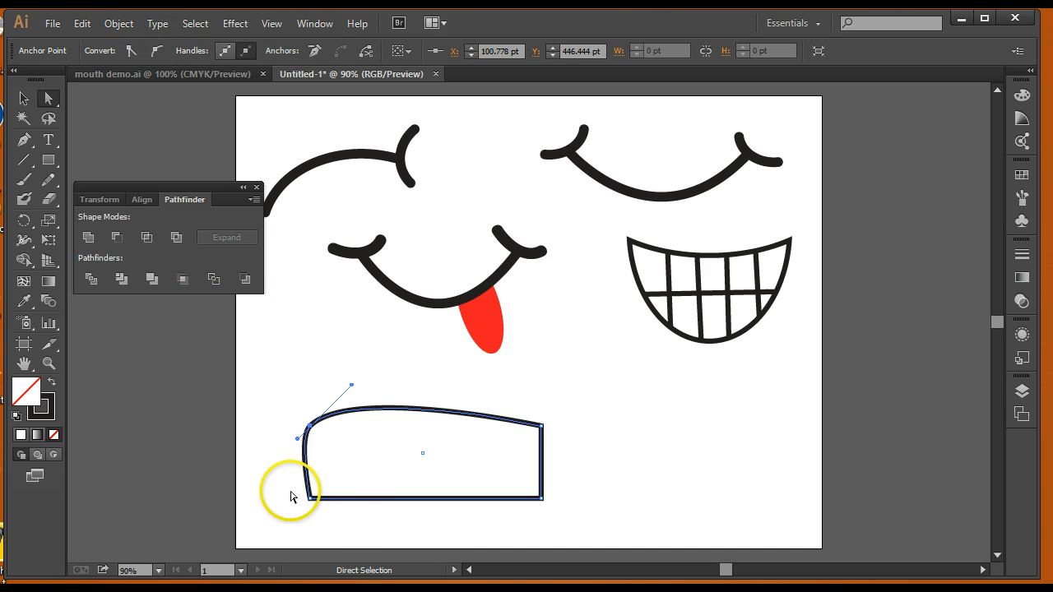
click(350, 496)
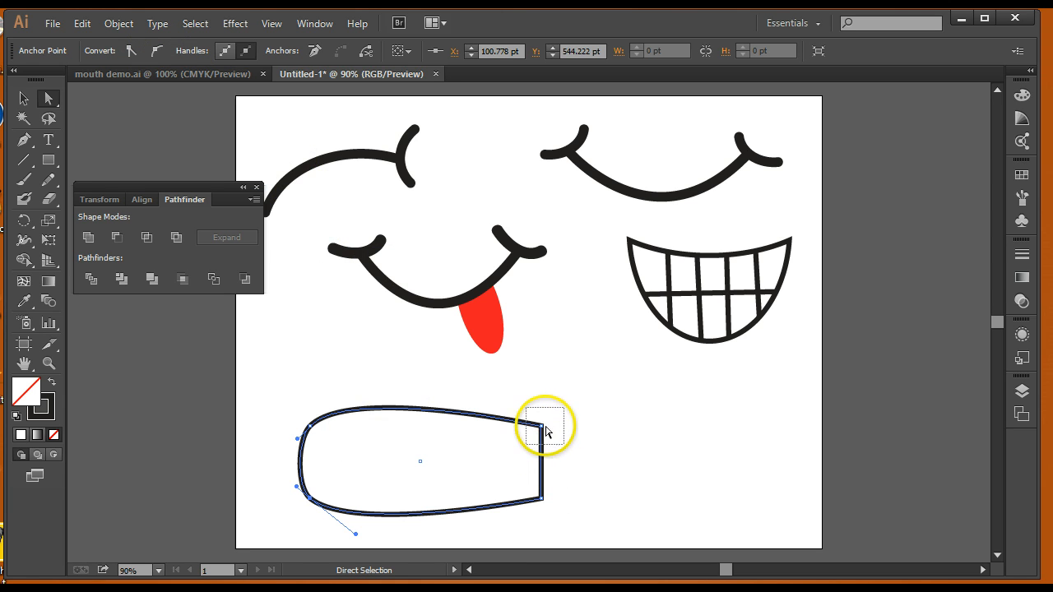
drag(544, 429, 541, 478)
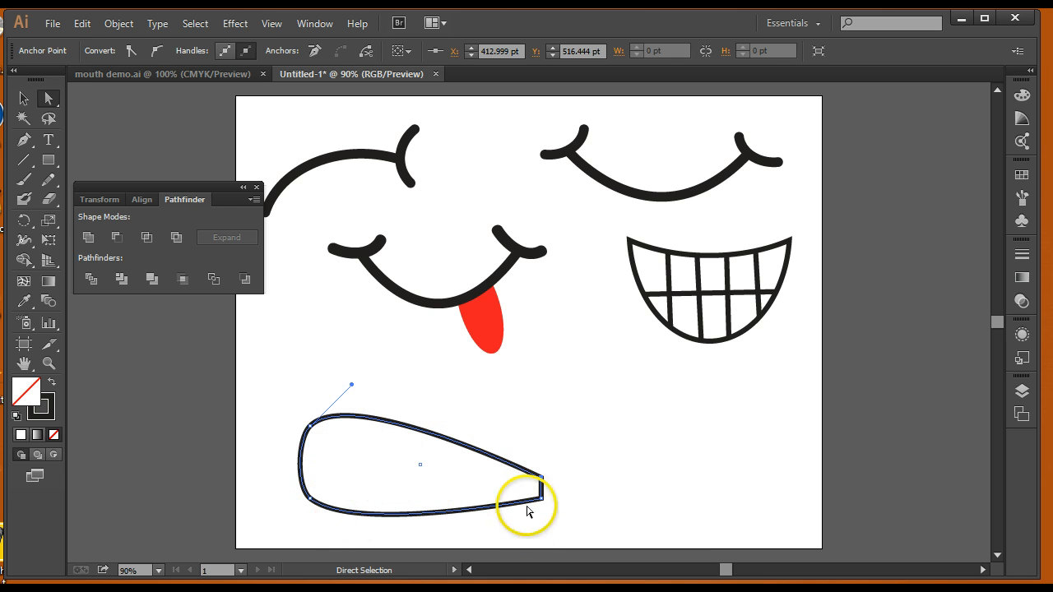
click(23, 100)
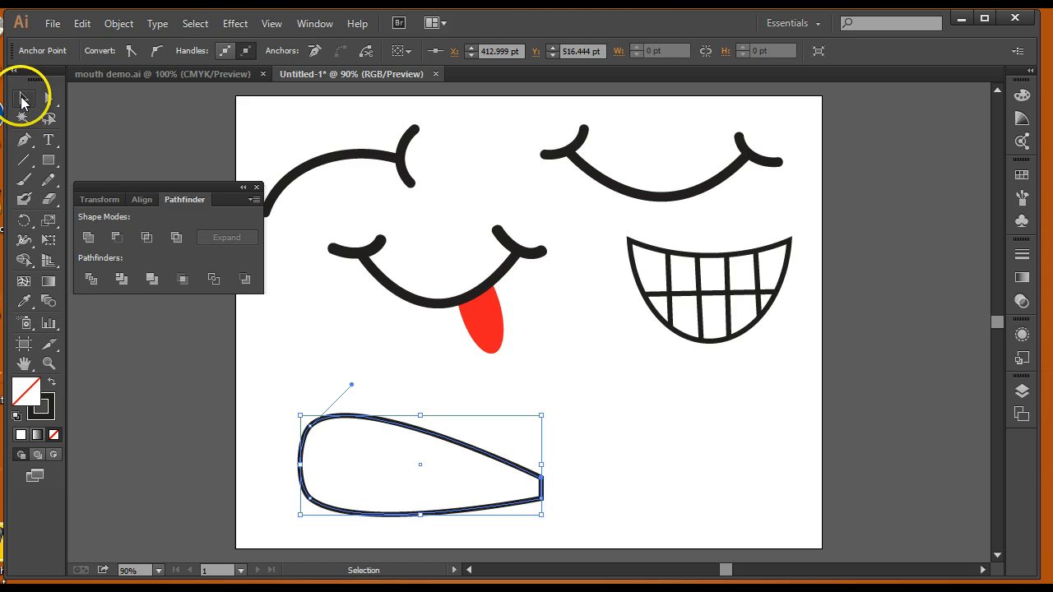
- Switch the tapered mouth to Draw Inside mode and draw a slightly sloping line across its middle
click(274, 432)
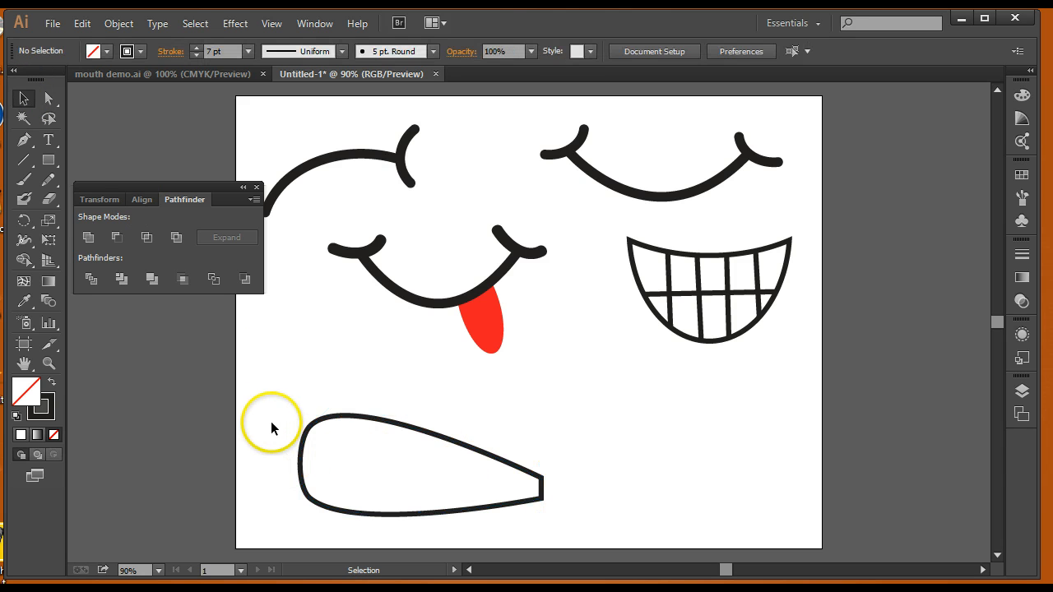
drag(380, 472, 378, 474)
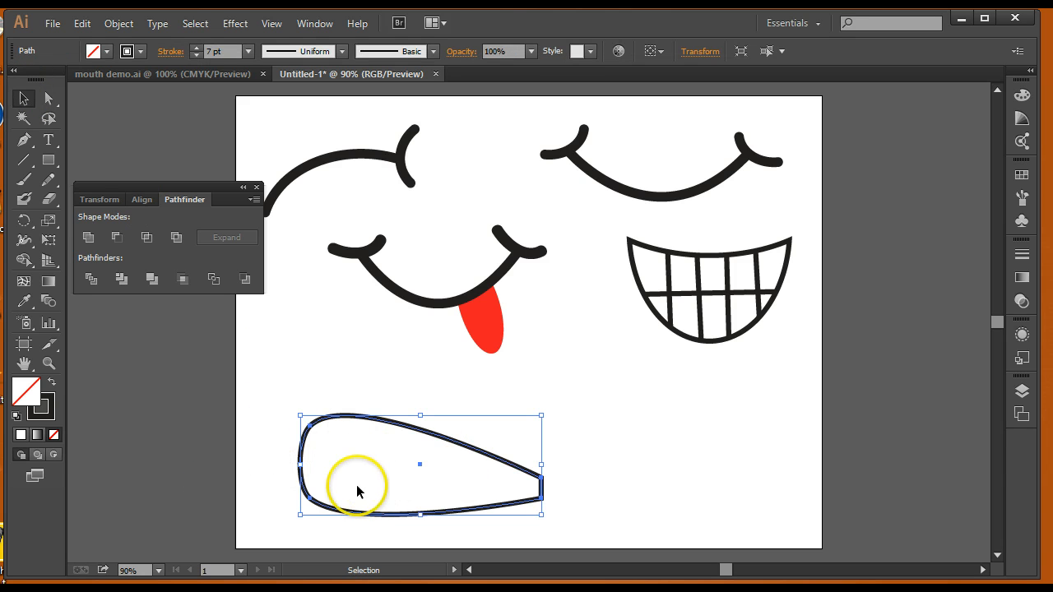
click(53, 456)
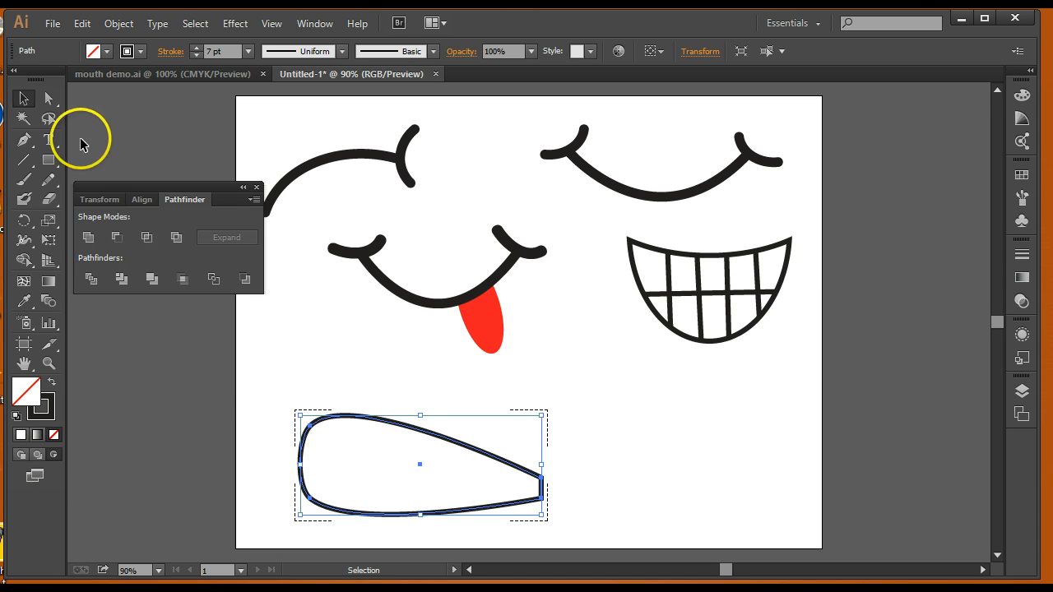
click(23, 165)
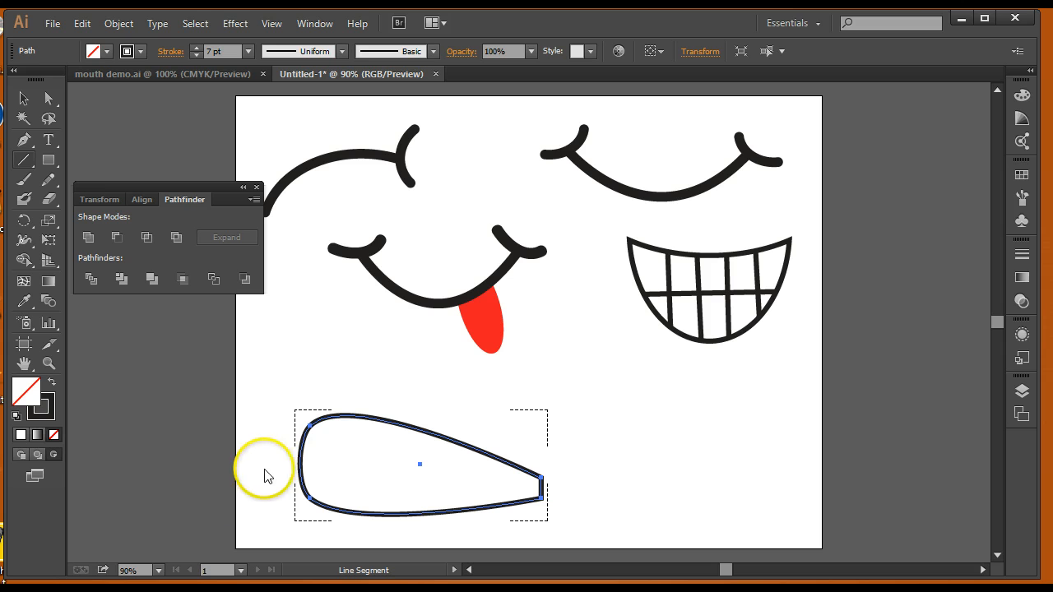
drag(291, 470, 568, 493)
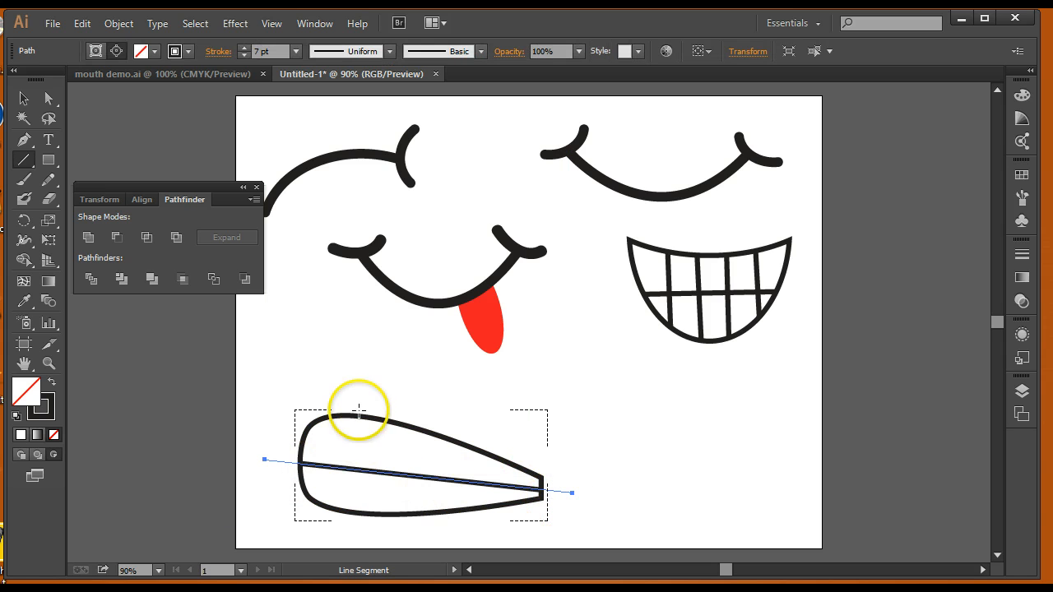
- Draw four slanted, near-vertical lines across the tapered mouth to divide it into teeth
drag(356, 380, 334, 543)
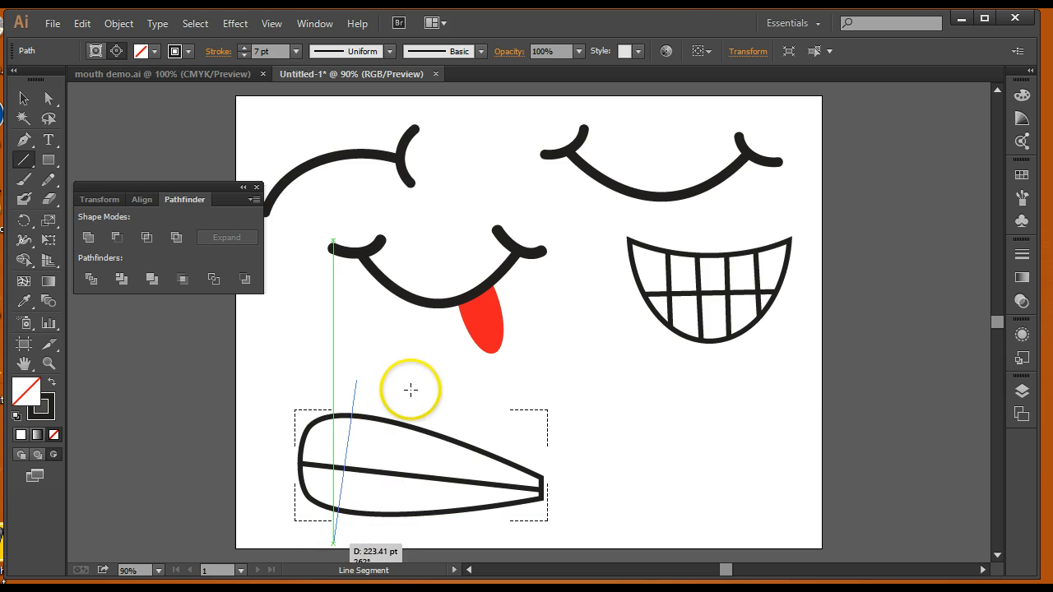
drag(402, 384, 434, 450)
drag(455, 400, 437, 536)
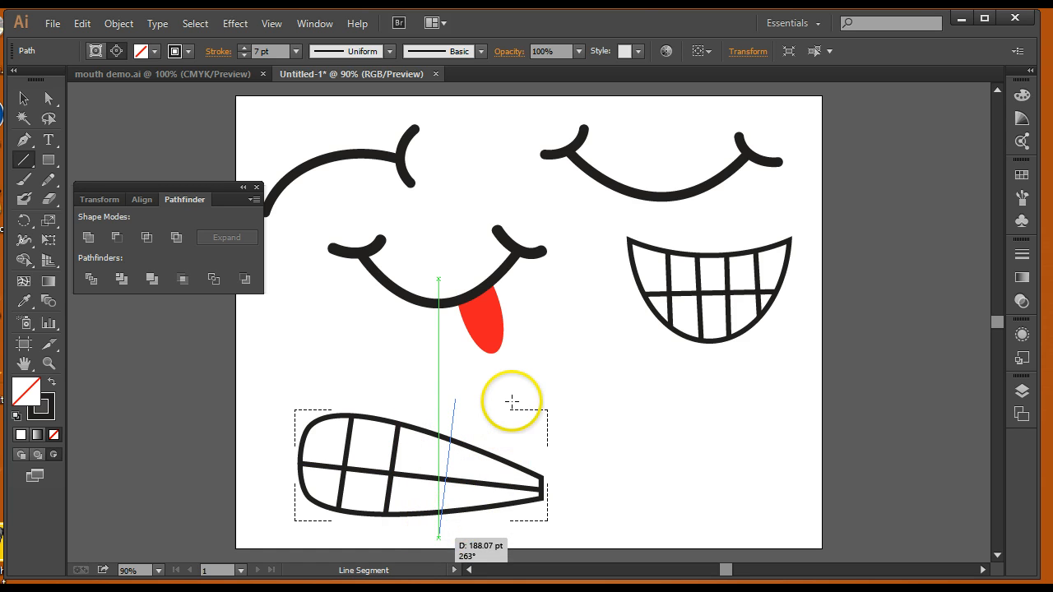
drag(511, 400, 496, 540)
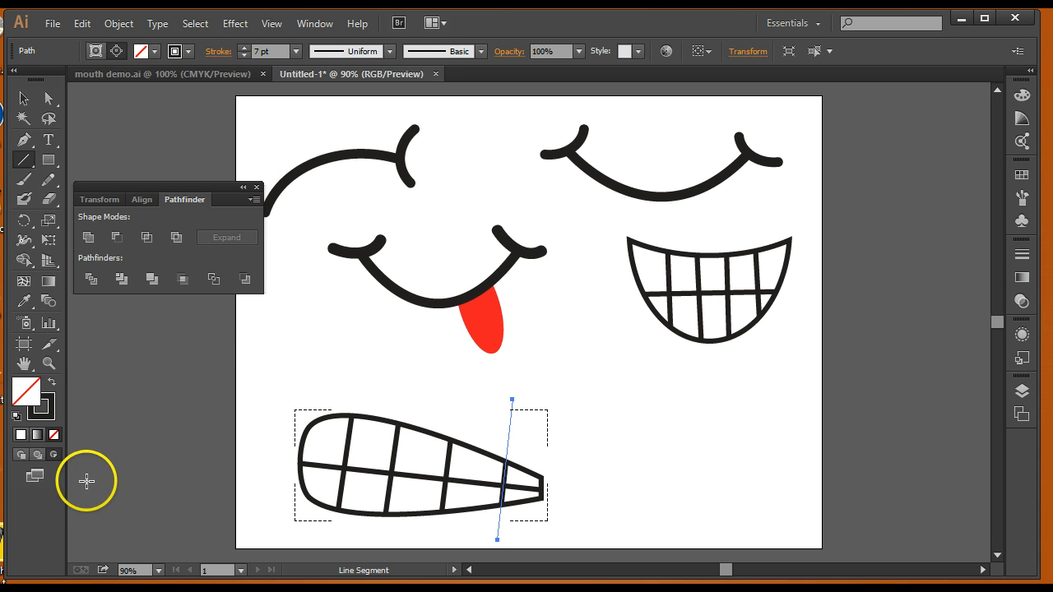
- Return to Draw Normal mode and move the tapered toothed mouth up and to the left, below the tongue smile
click(21, 456)
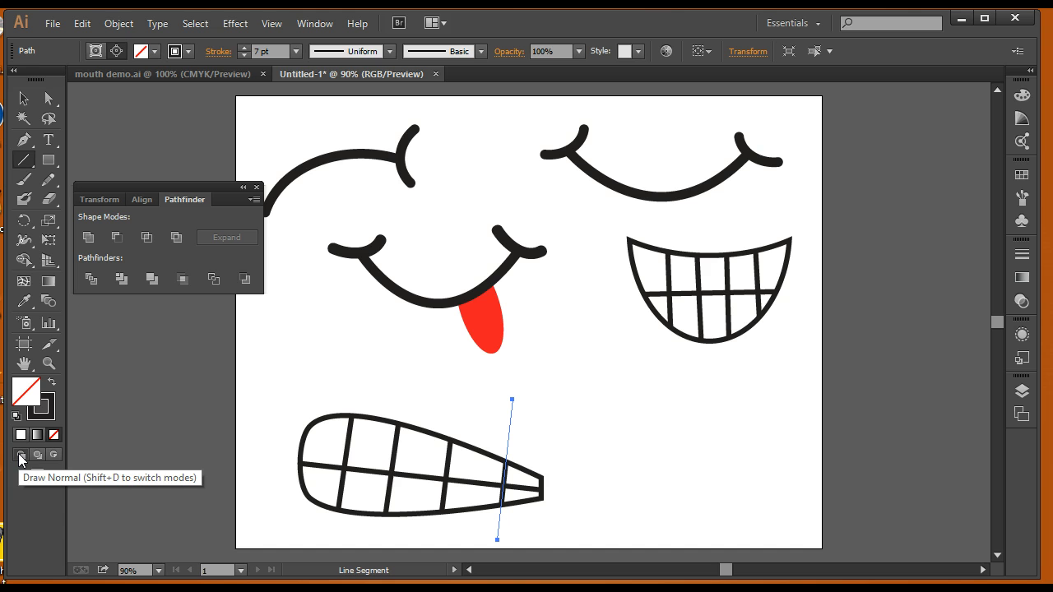
click(23, 98)
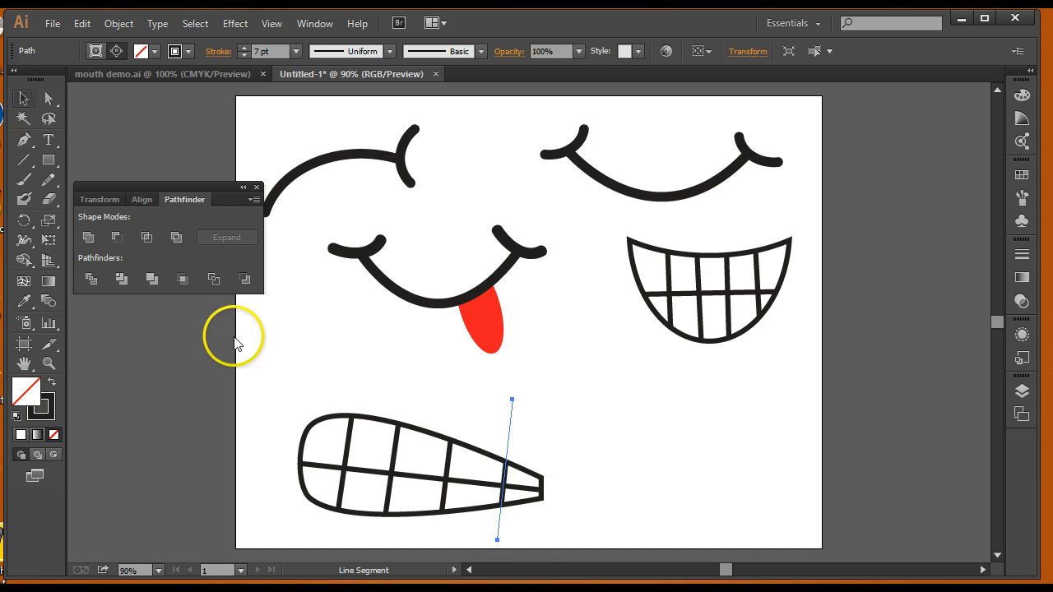
click(623, 471)
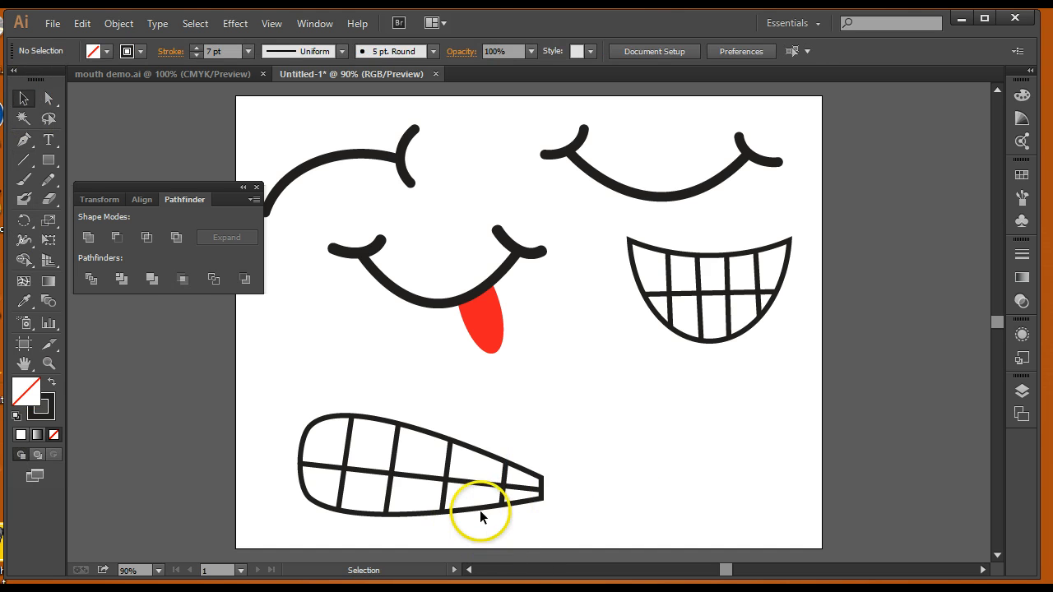
drag(454, 488, 409, 439)
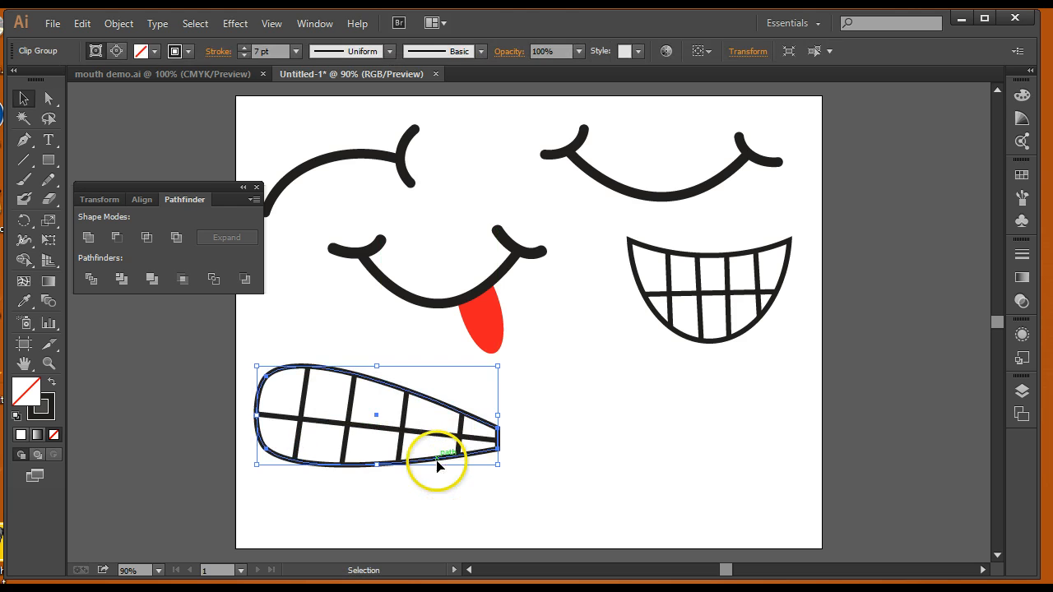
click(555, 478)
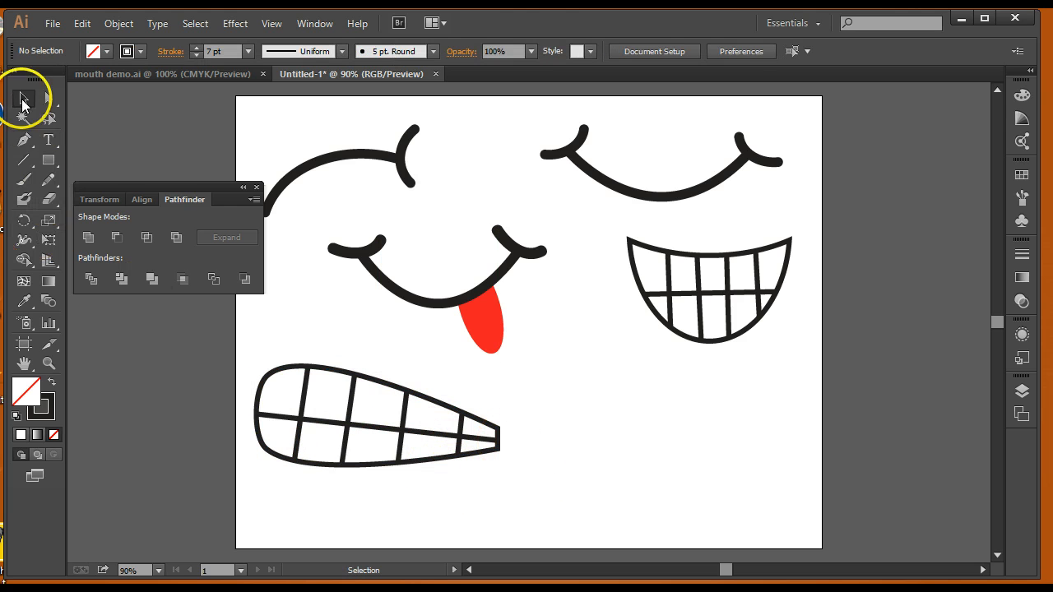
- Draw a tall, unfilled ellipse to the right of the tapered mouth, below the toothed grin
click(48, 159)
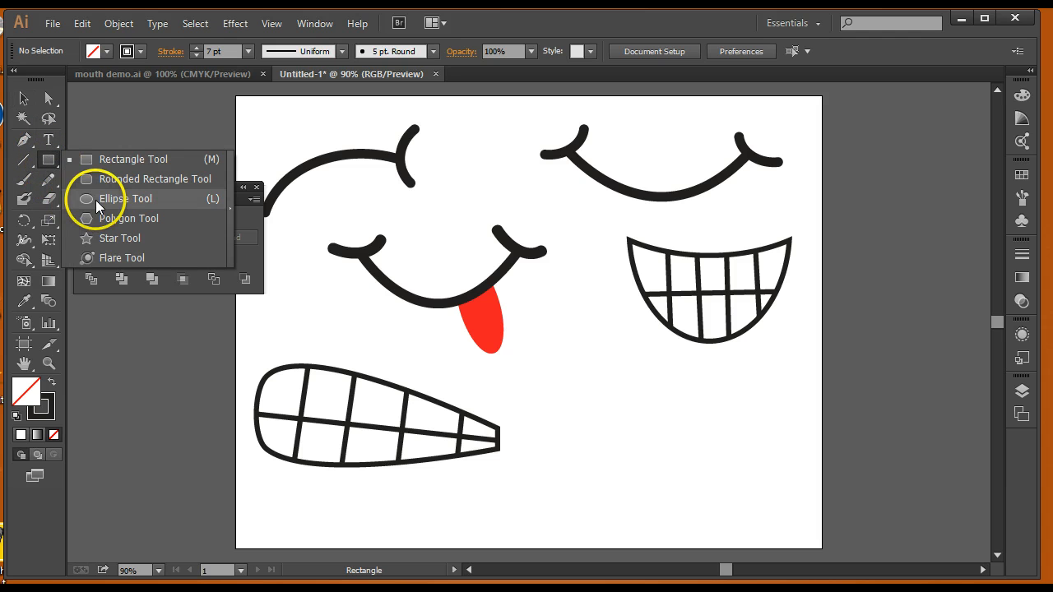
click(86, 199)
mouse_move(564, 379)
mouse_down()
mouse_move(635, 495)
mouse_move(675, 526)
mouse_up()
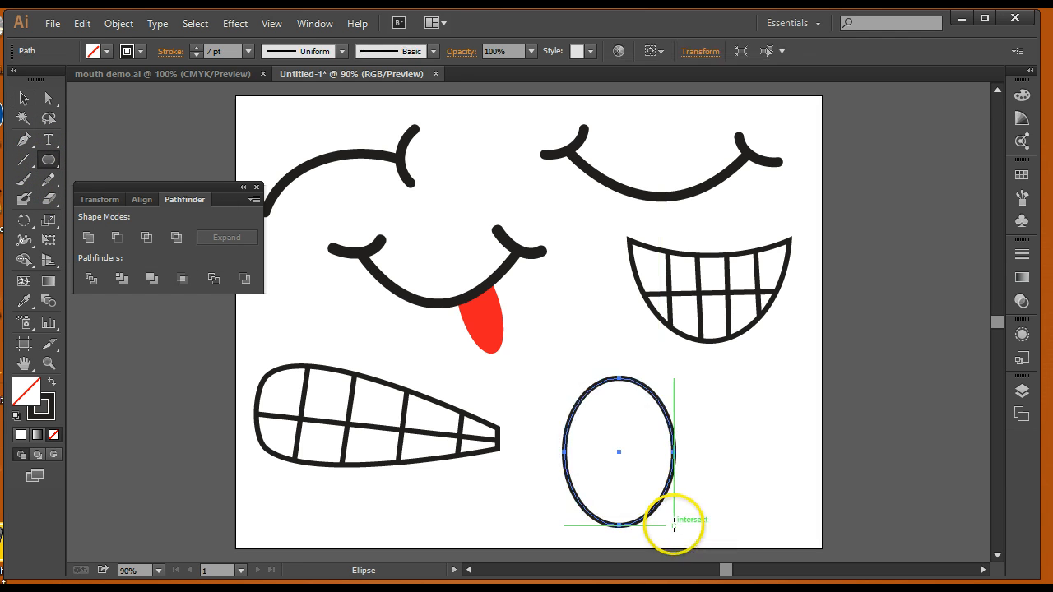
- Cut off the ellipse's top with an overlapping rectangle and Minus Front, and move the flat-topped shape slightly up
click(50, 161)
click(89, 162)
mouse_move(540, 359)
mouse_down()
mouse_move(546, 384)
mouse_move(691, 437)
mouse_move(698, 415)
mouse_up()
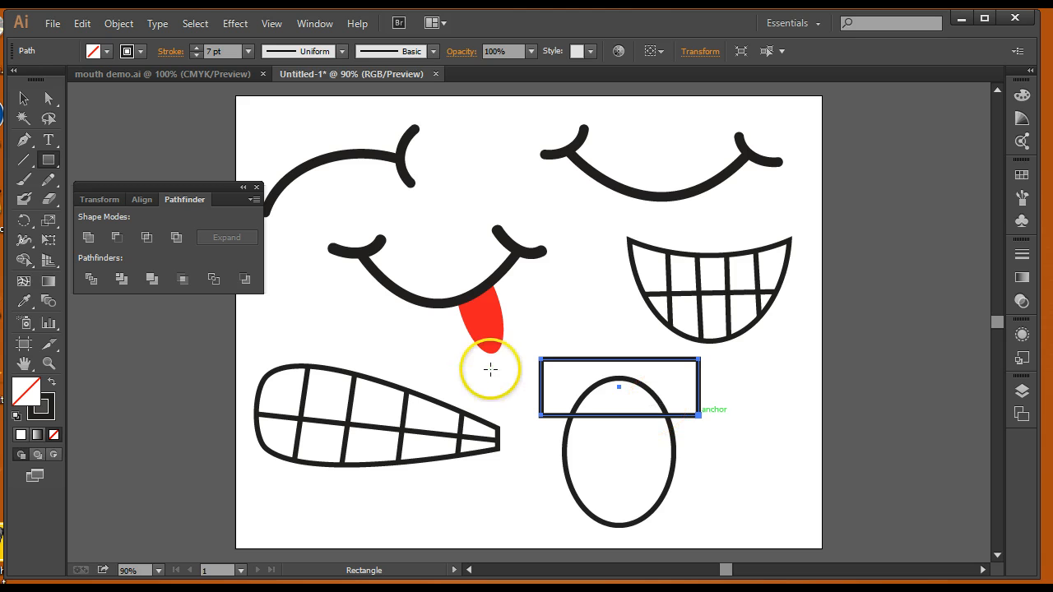
key(v)
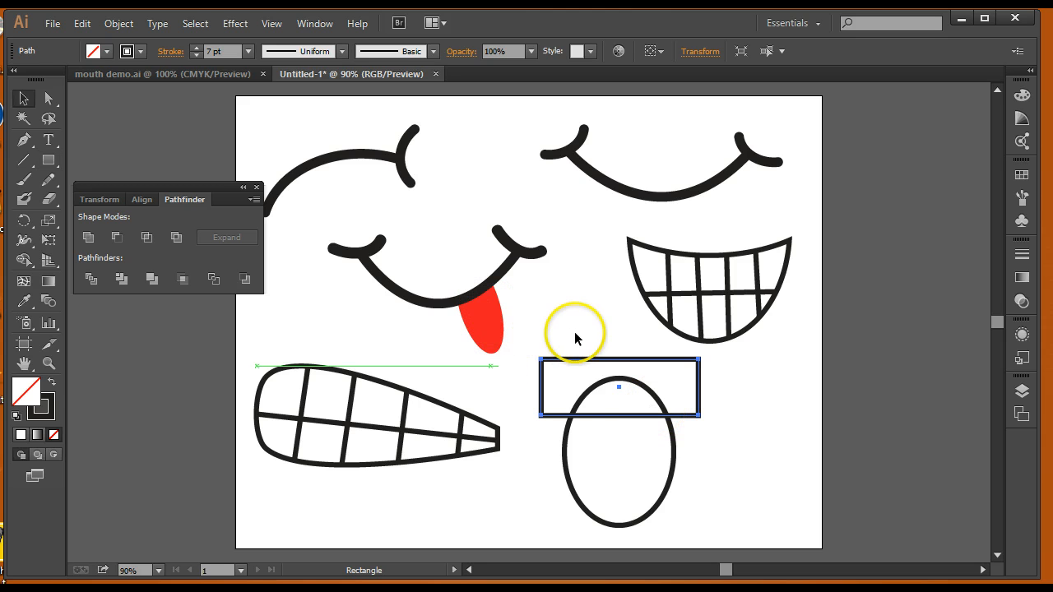
click(116, 237)
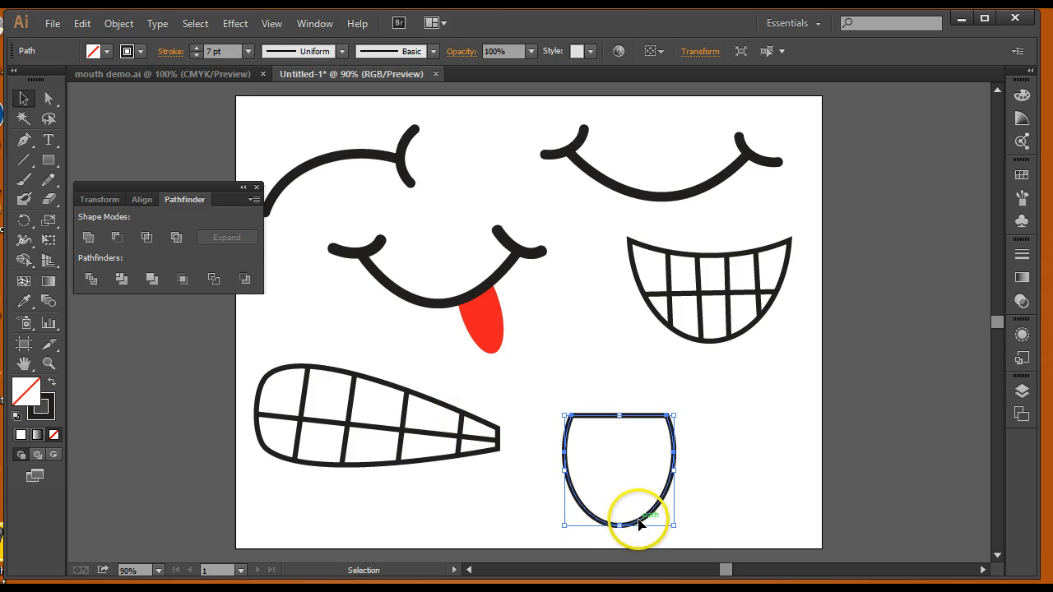
drag(634, 523, 627, 488)
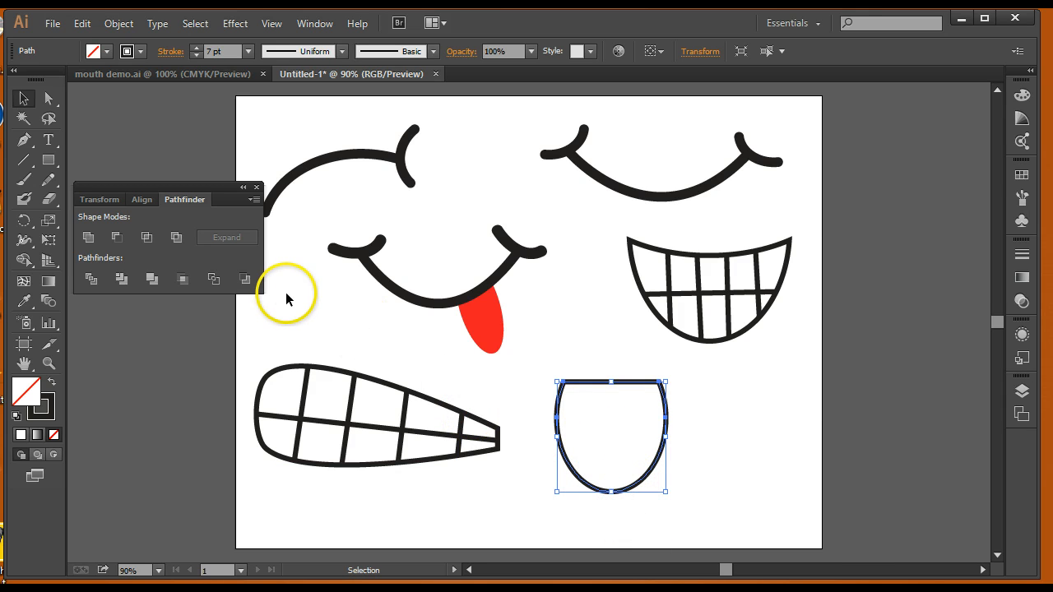
- Fill the flat-topped mouth with black and switch it to Draw Inside mode
click(107, 52)
click(4, 80)
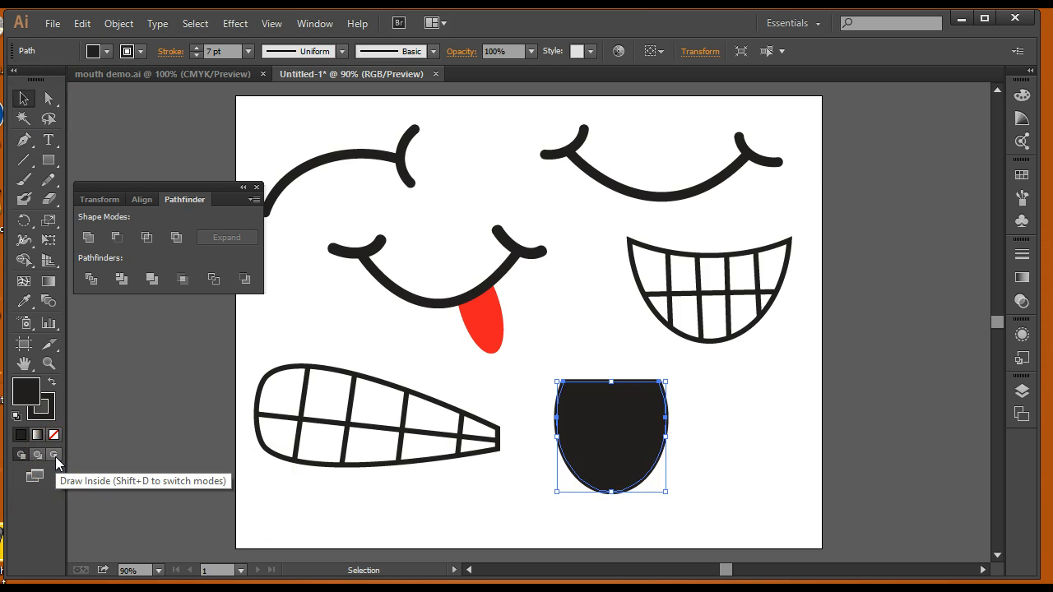
click(55, 457)
- Draw two overlapping ellipses inside the bottom of the black mouth as a tongue, with red fill and 0 pt stroke
drag(48, 162, 340, 359)
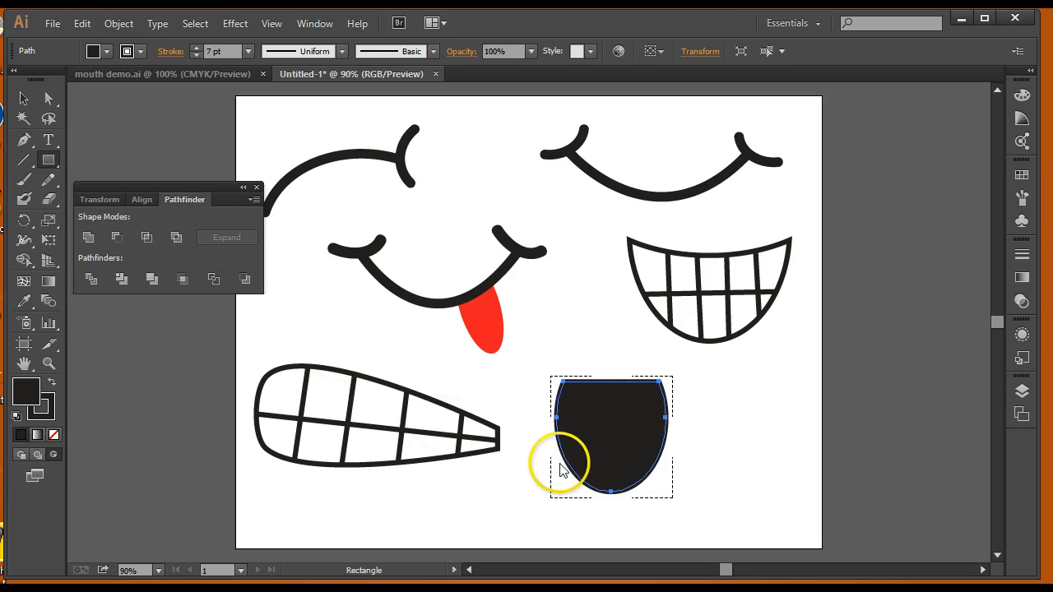
key(l)
drag(536, 437, 616, 503)
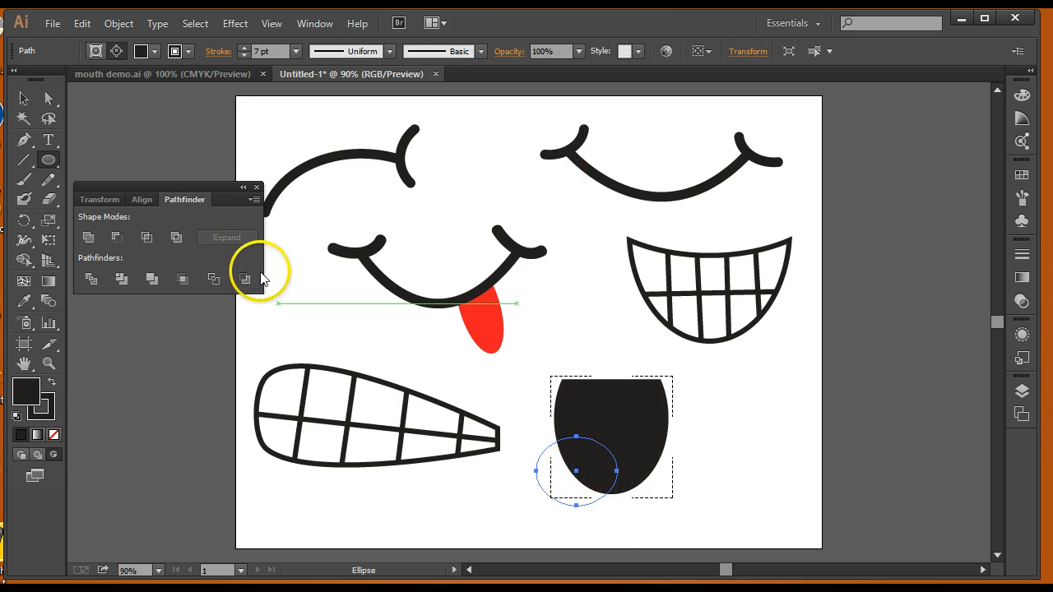
click(146, 51)
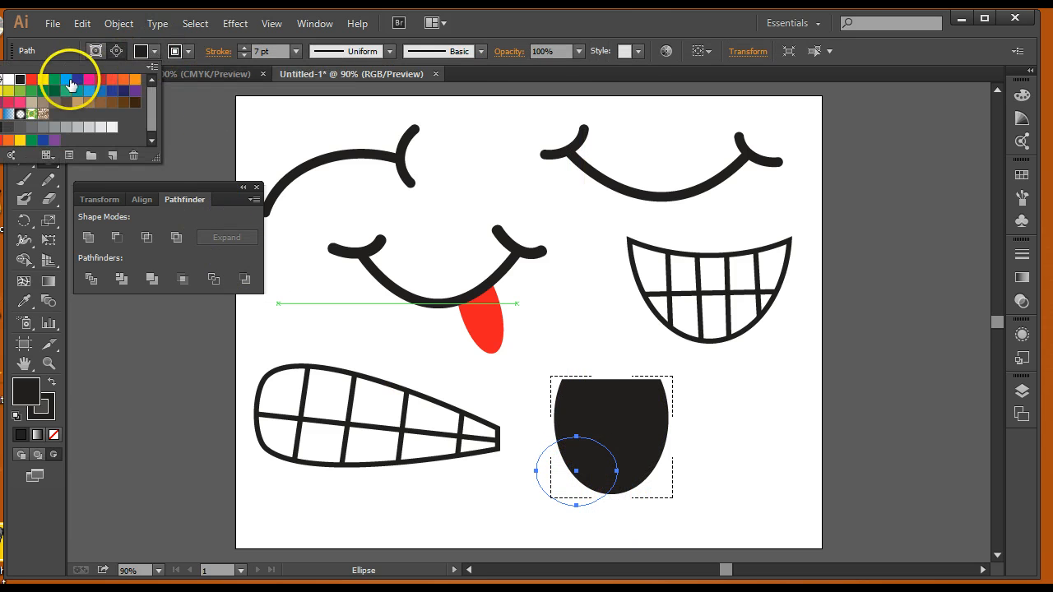
click(31, 80)
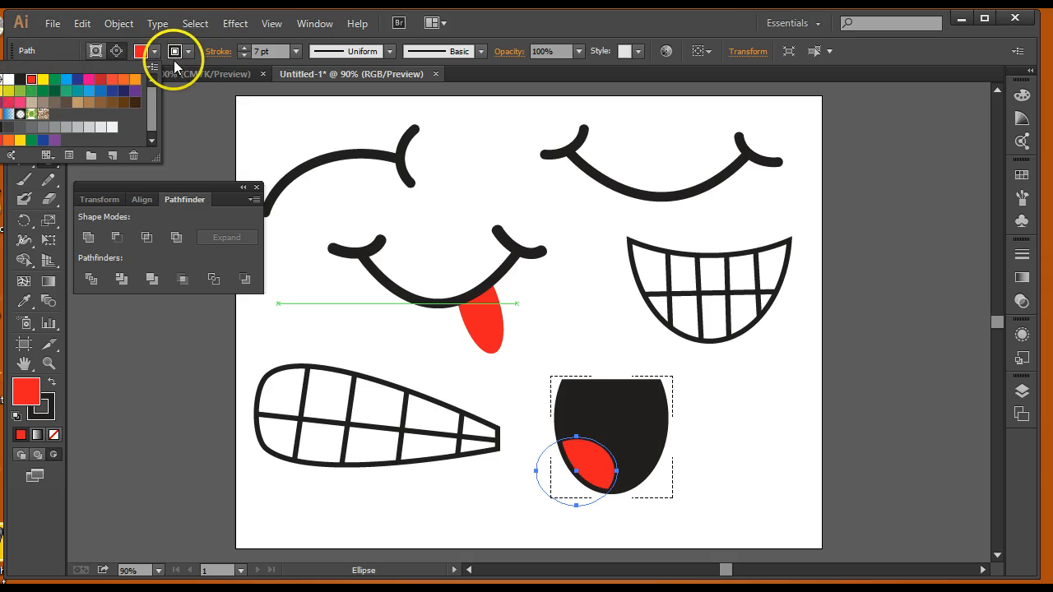
click(243, 56)
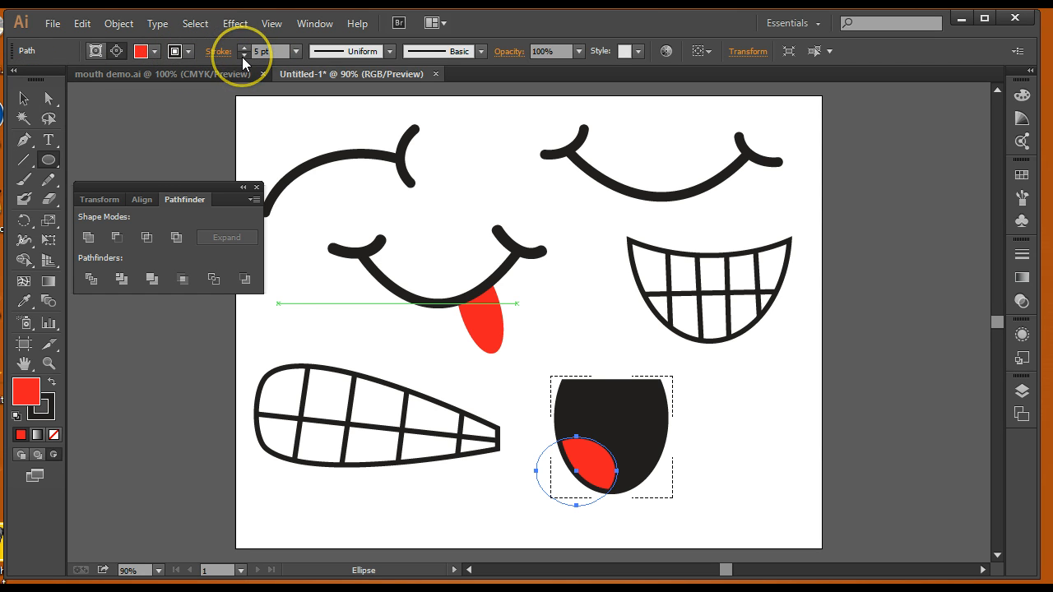
click(242, 57)
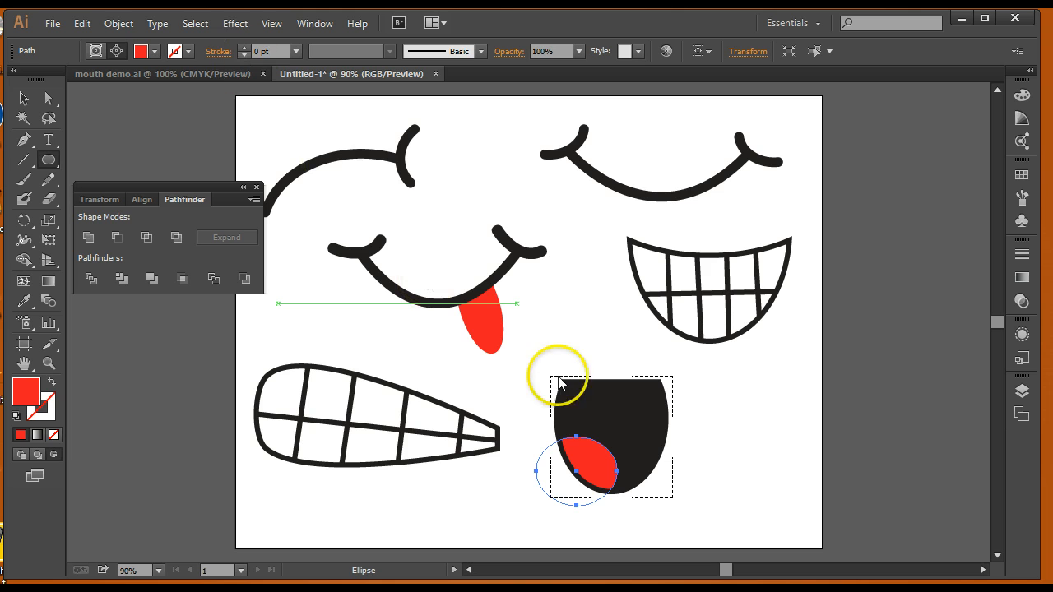
drag(692, 438, 599, 507)
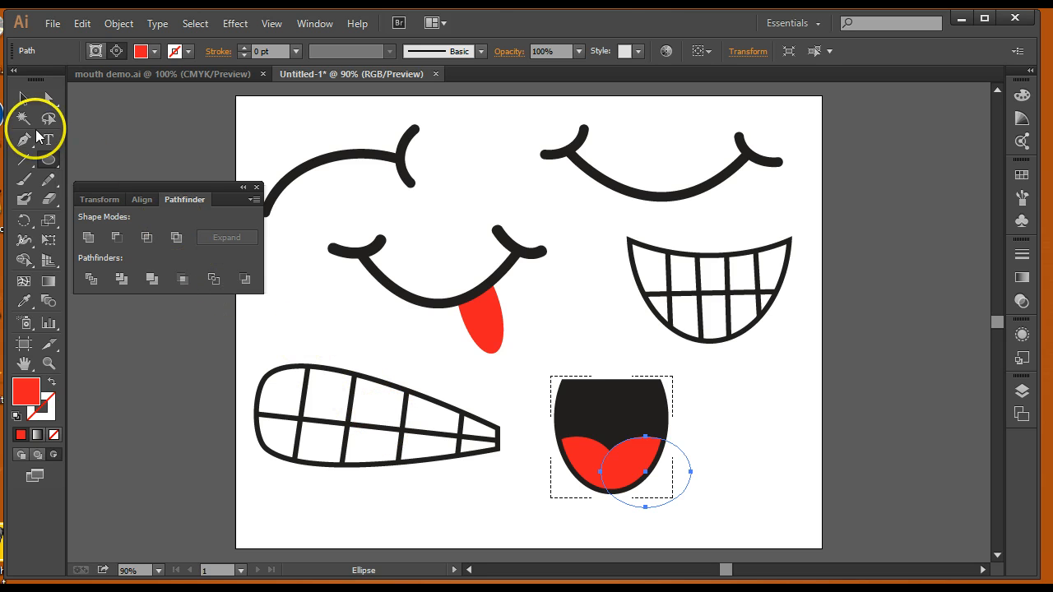
- Paint a thin black 1 pt line down the middle of the red tongue with the Paintbrush
click(23, 185)
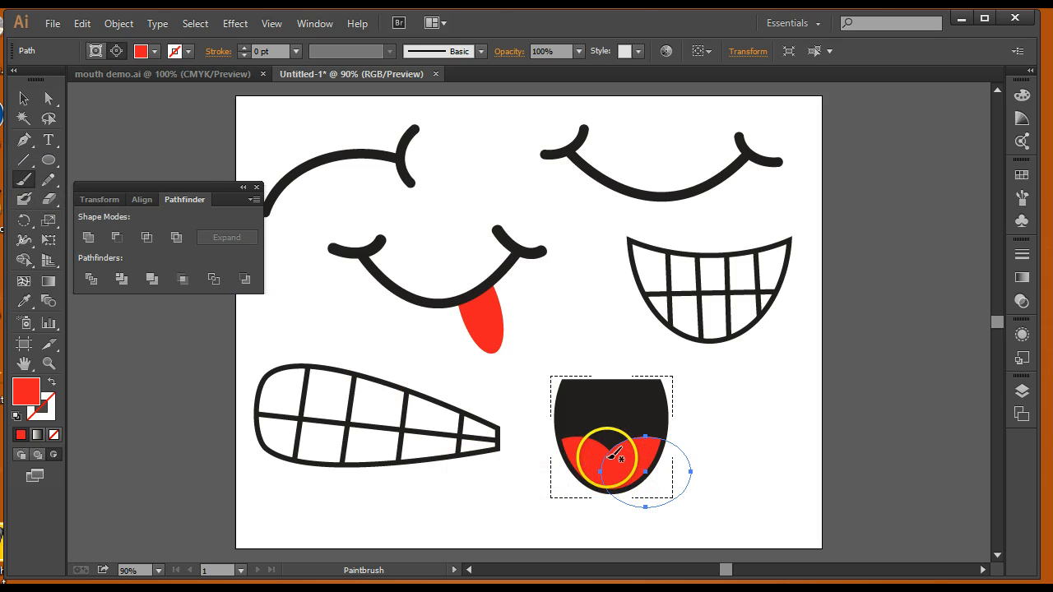
mouse_move(613, 456)
mouse_down()
mouse_move(608, 477)
mouse_move(614, 454)
mouse_up()
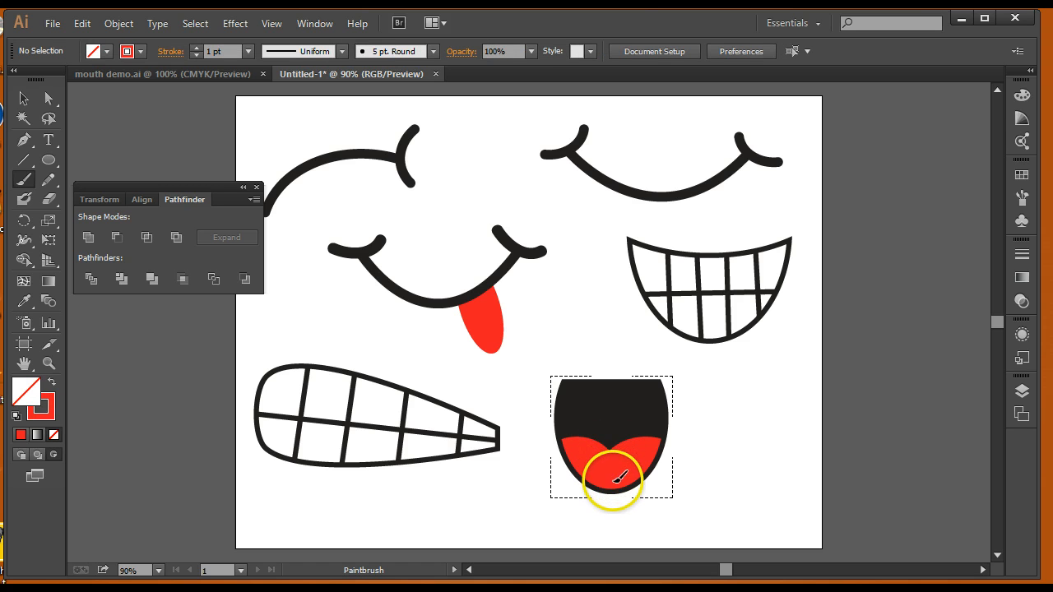
click(142, 51)
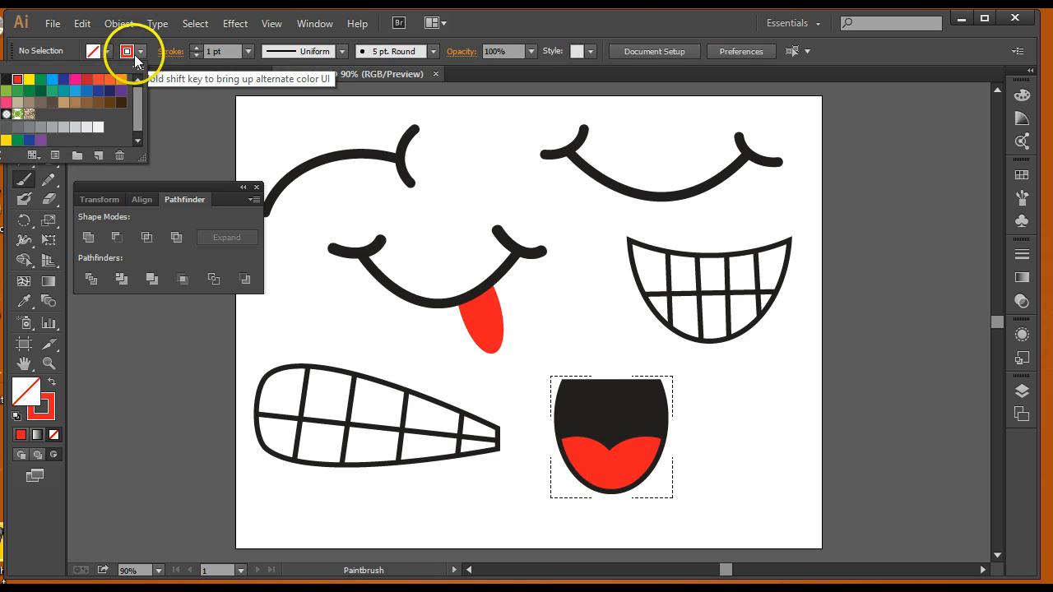
click(6, 79)
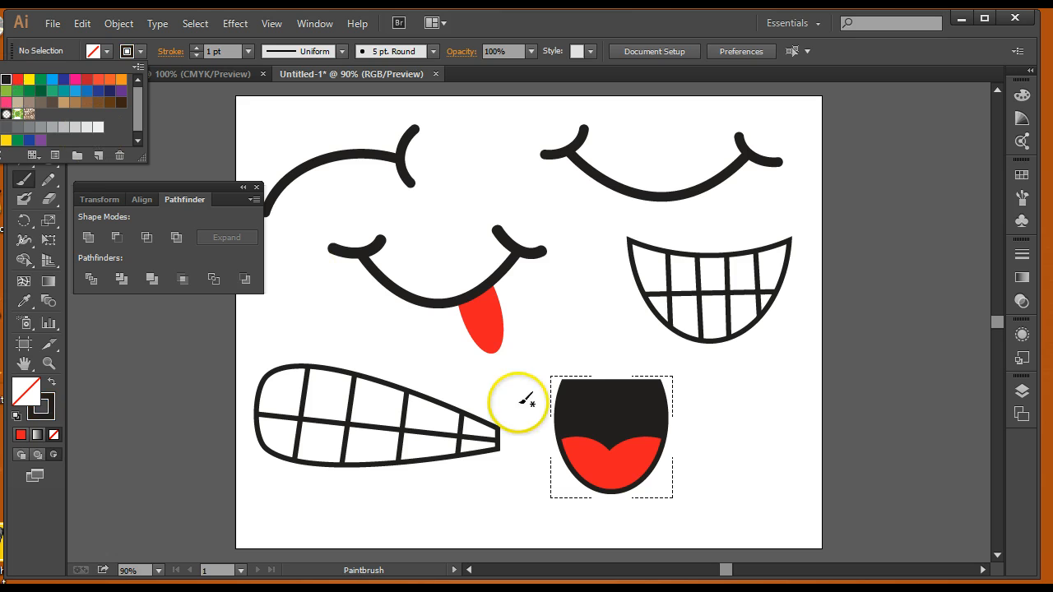
click(622, 450)
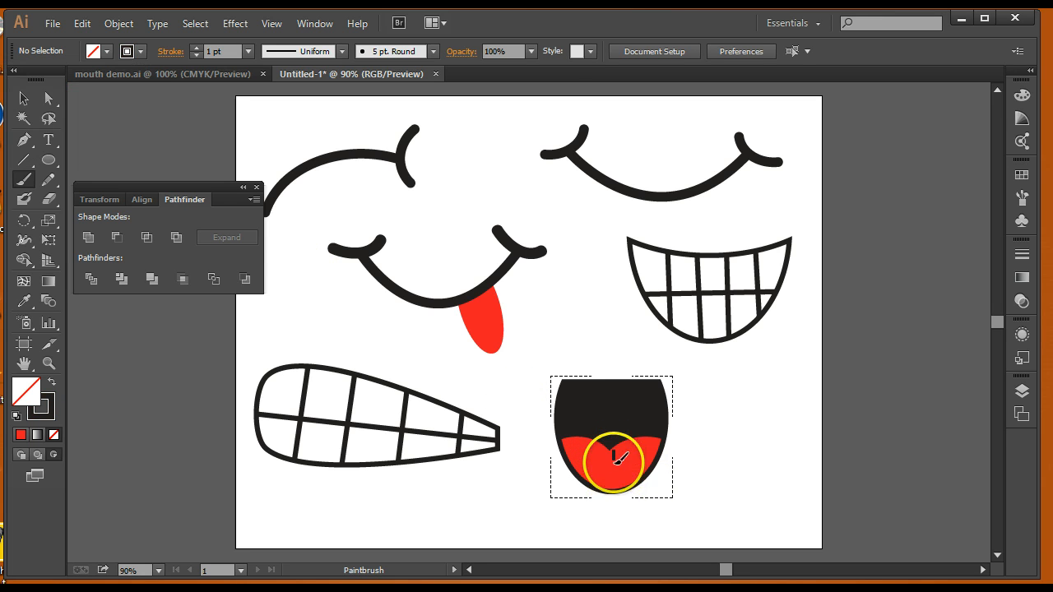
drag(613, 461, 616, 484)
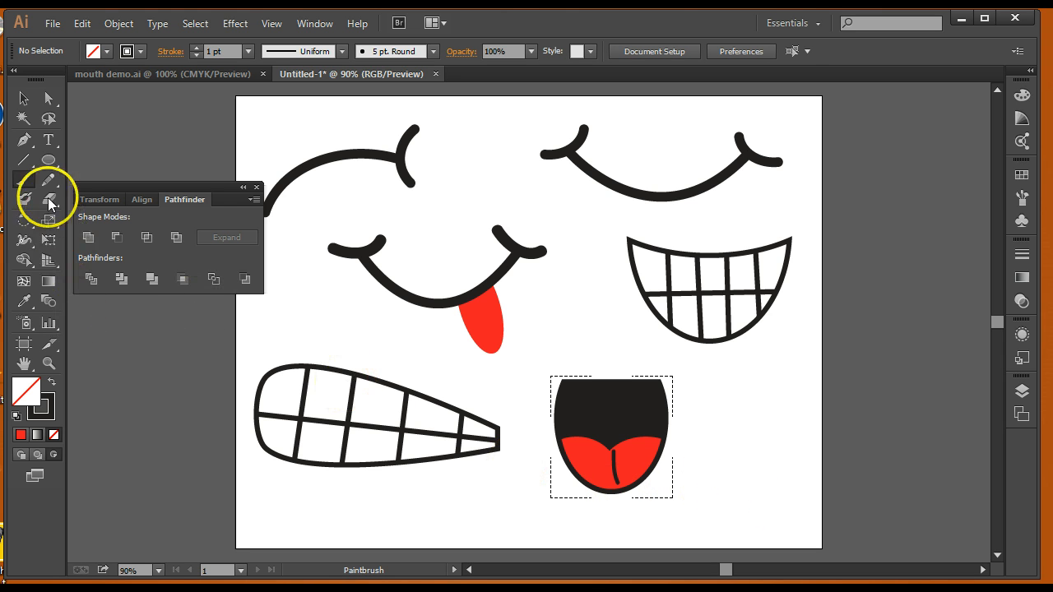
- Draw two white-filled rounded-rectangle teeth overlapping the top edge inside the black mouth, and leave Draw Inside mode
click(47, 167)
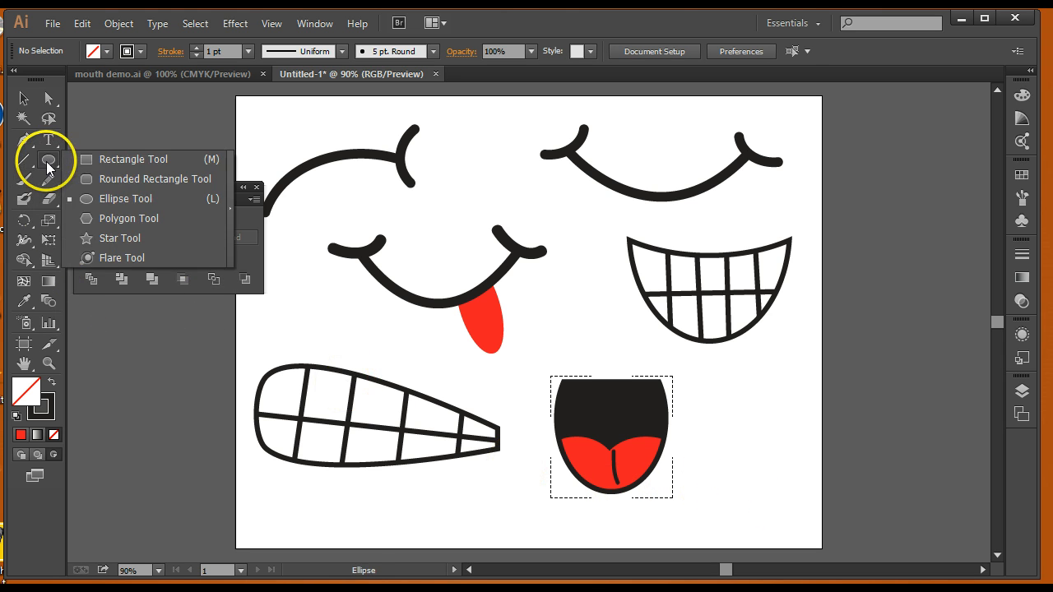
click(113, 179)
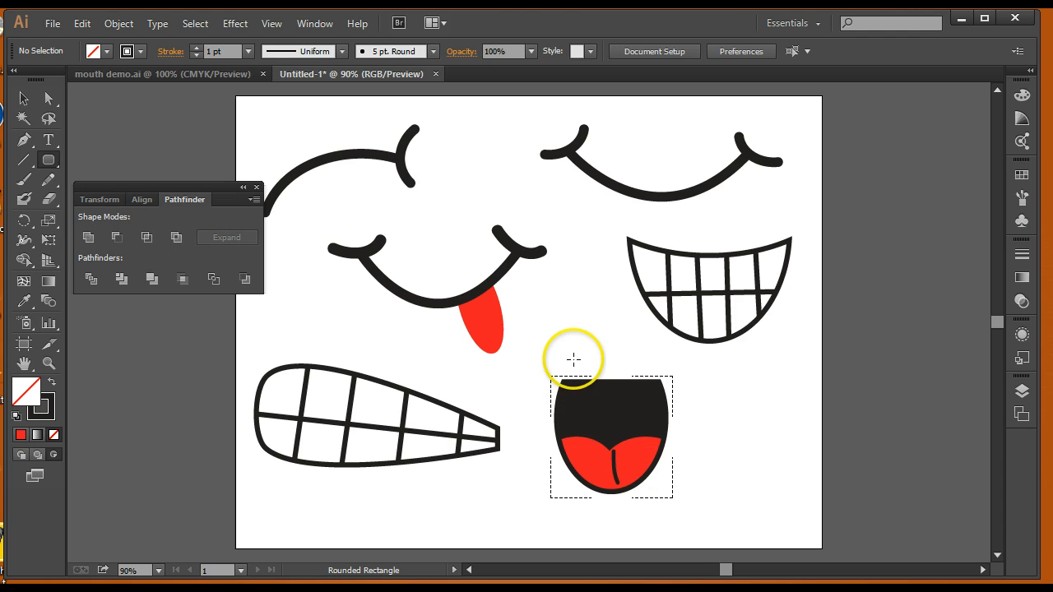
drag(568, 360, 596, 407)
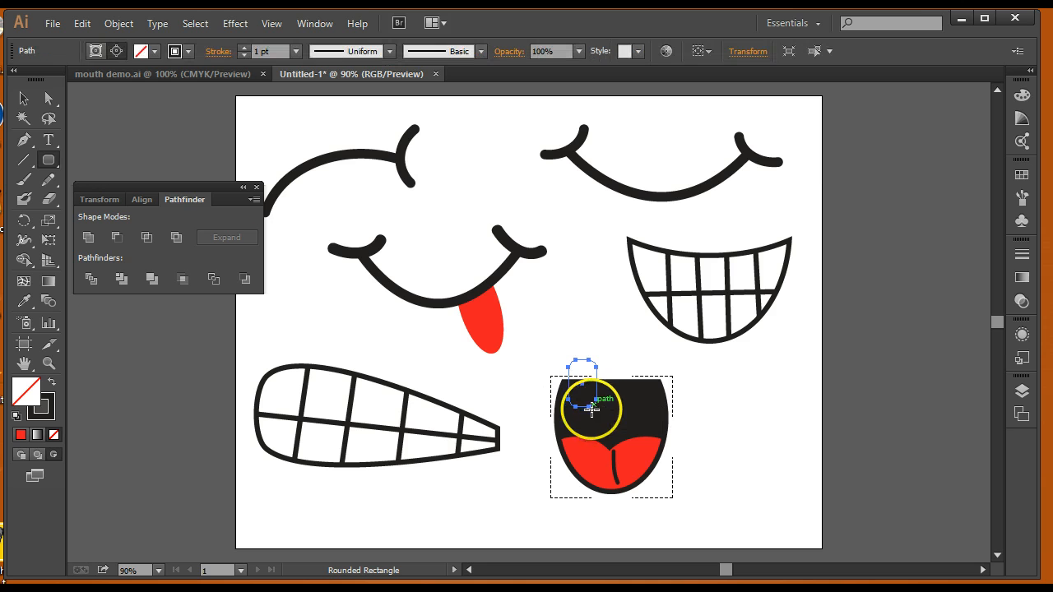
click(156, 52)
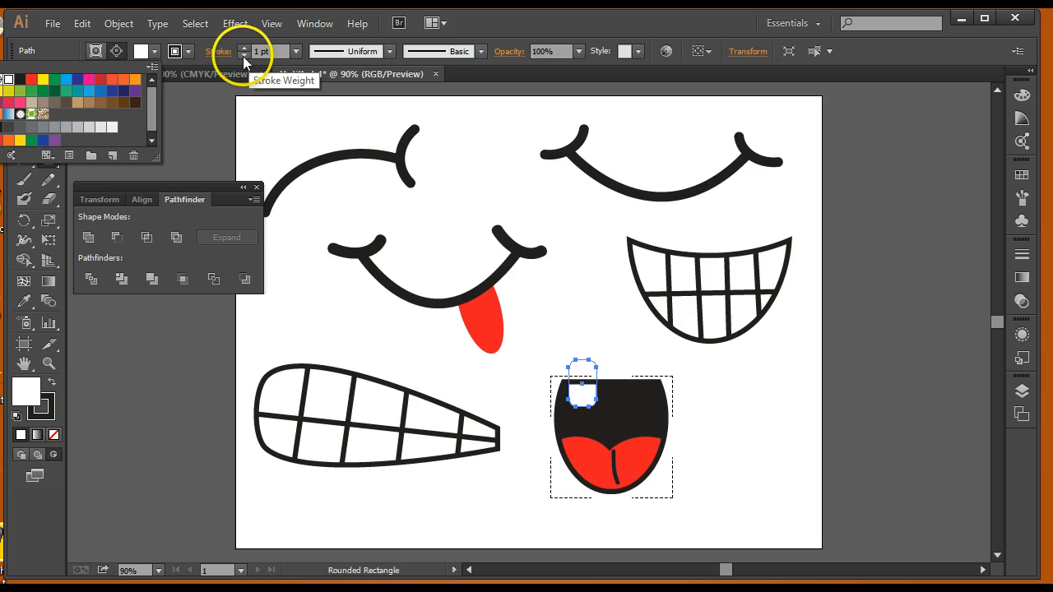
click(616, 360)
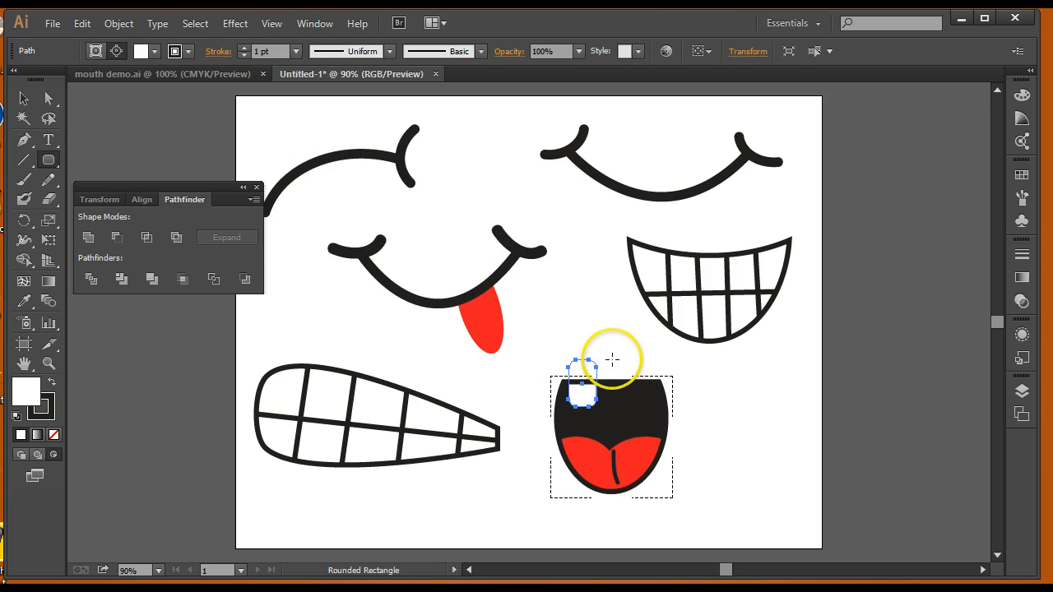
drag(613, 360, 637, 406)
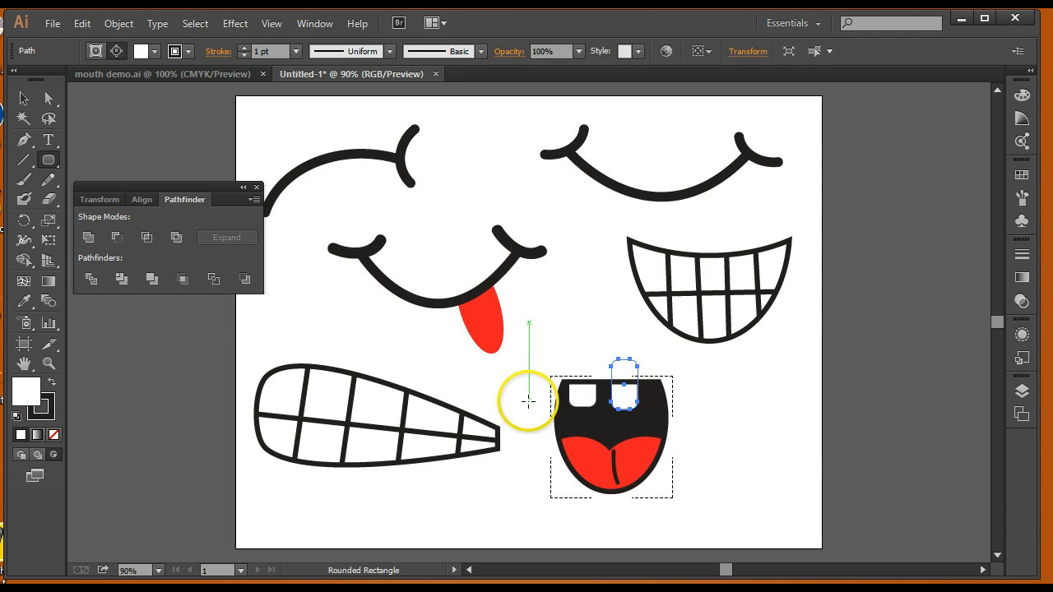
click(23, 100)
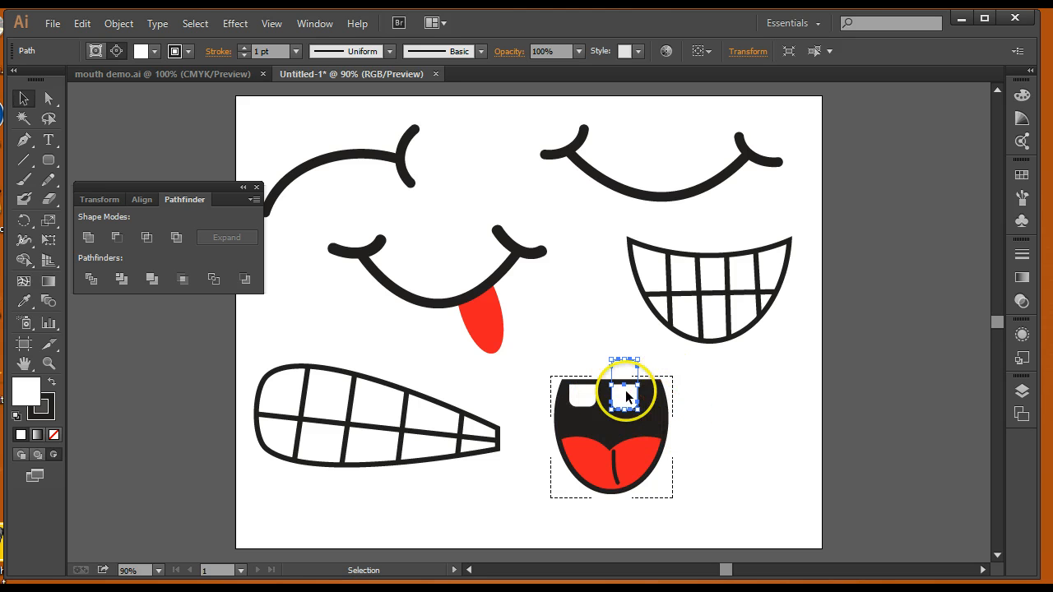
click(770, 466)
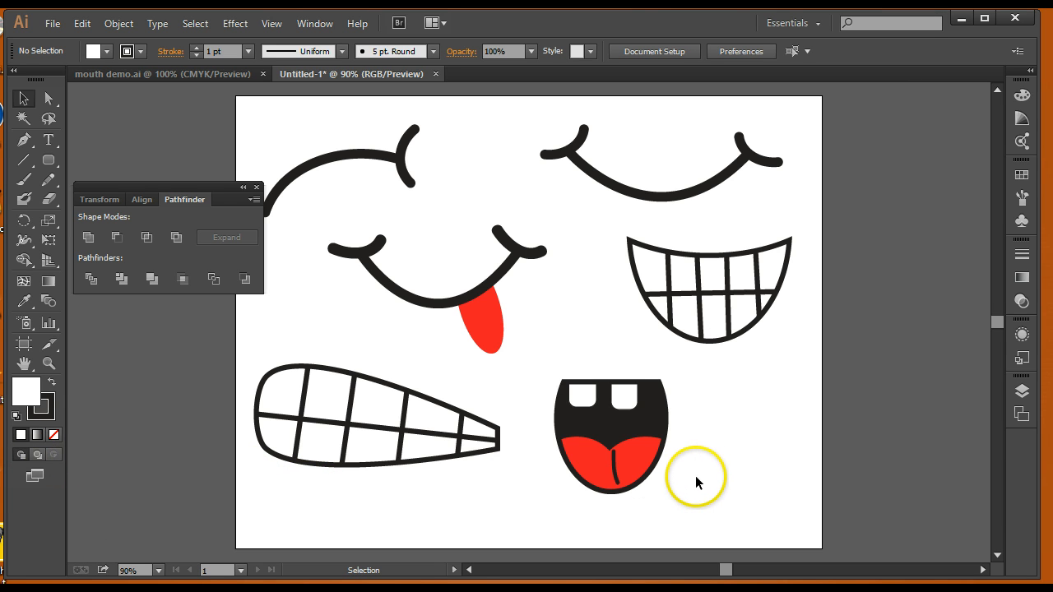
- Move the tapered toothed mouth about 18 pt left and 67 pt up, and shift the black open mouth down and left
drag(636, 400, 639, 403)
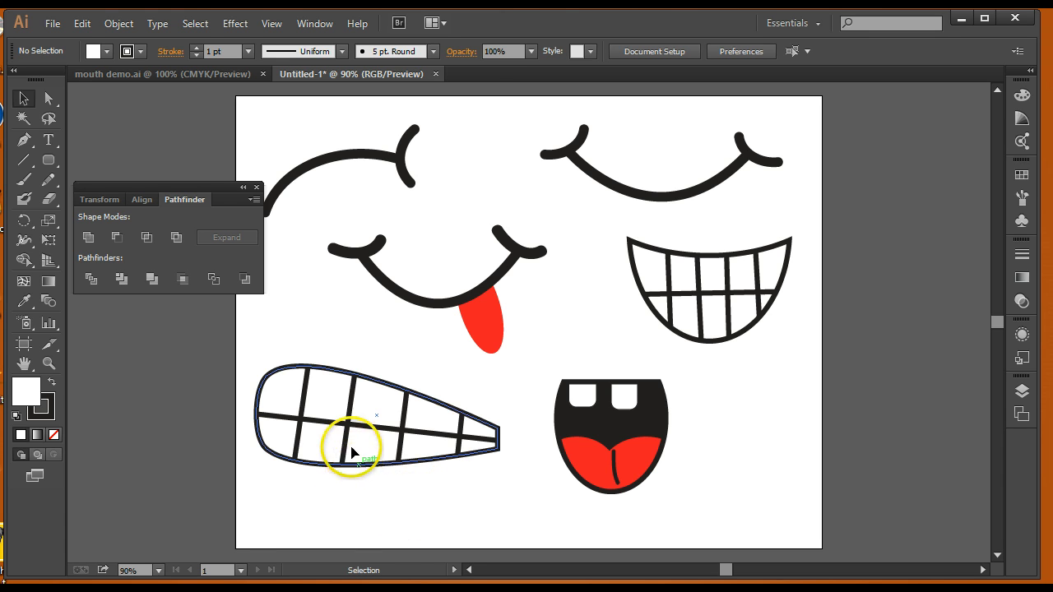
drag(352, 451, 346, 423)
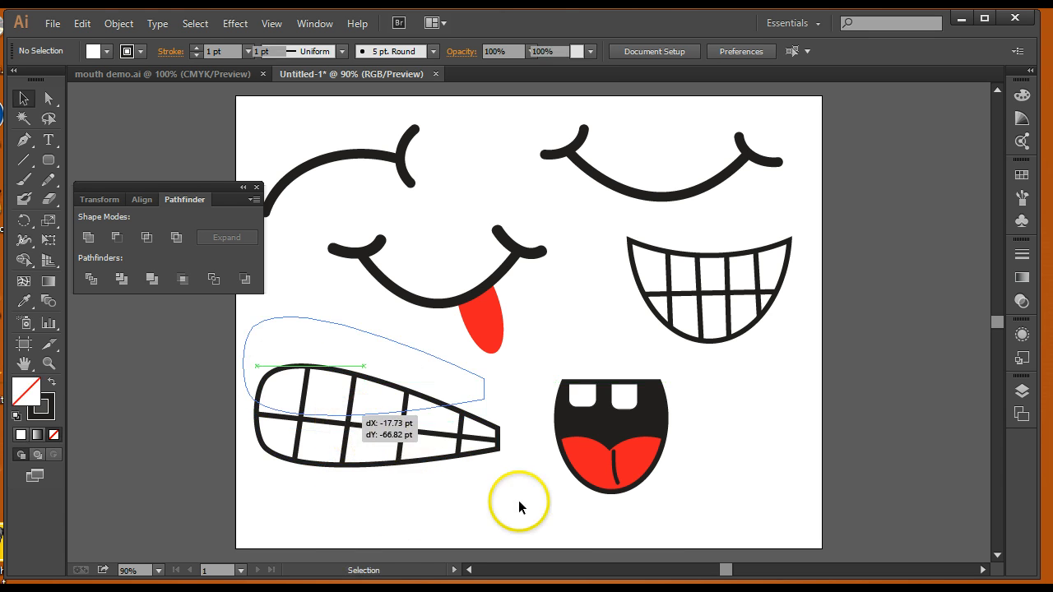
drag(623, 494, 560, 535)
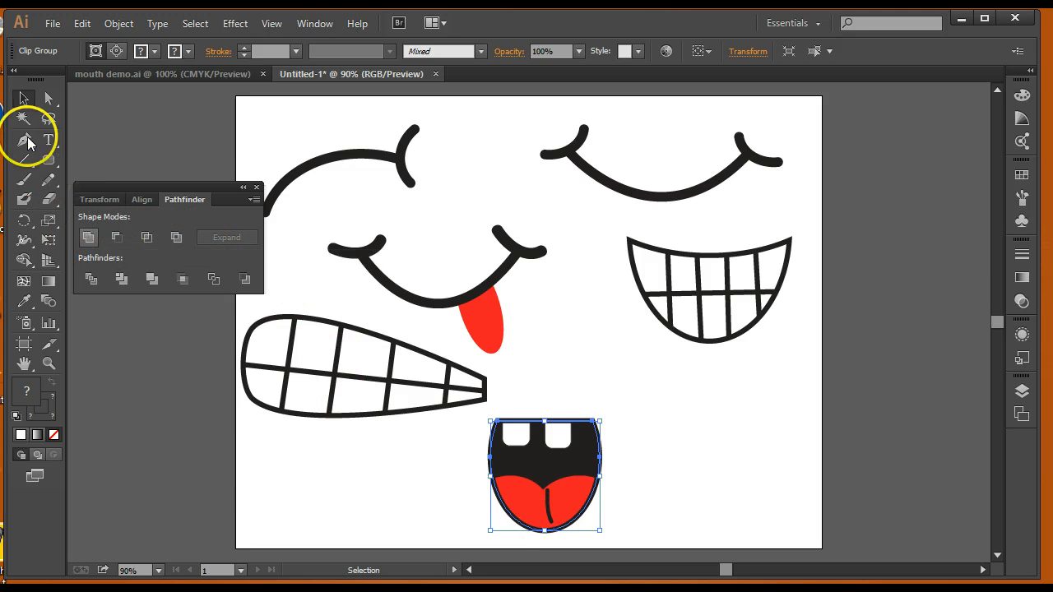
click(164, 124)
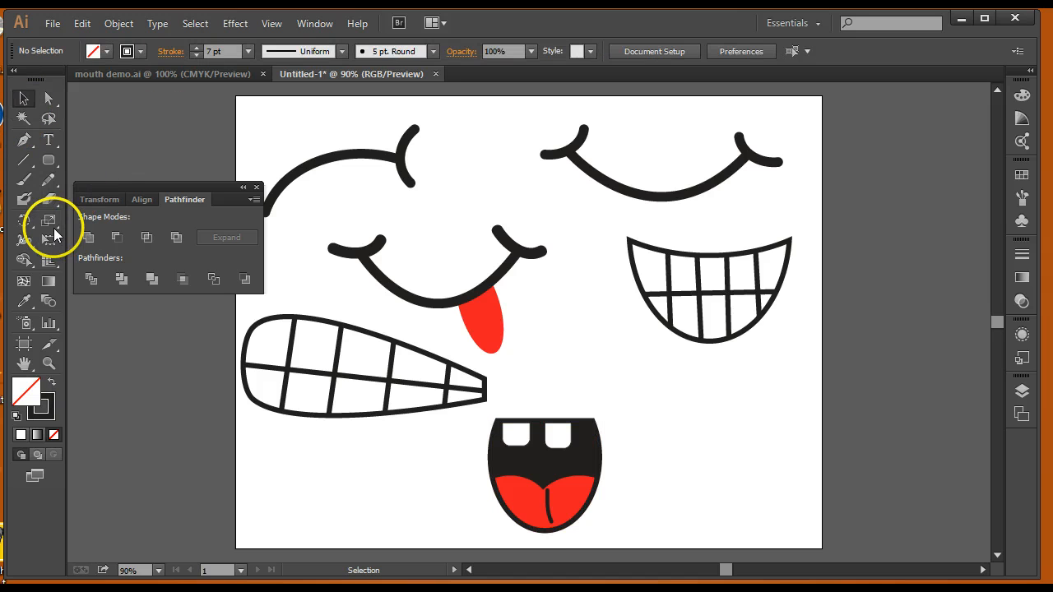
- Draw a closed, straight-sided lips outline with six anchor points using the Pen tool, beside the black open mouth
click(24, 140)
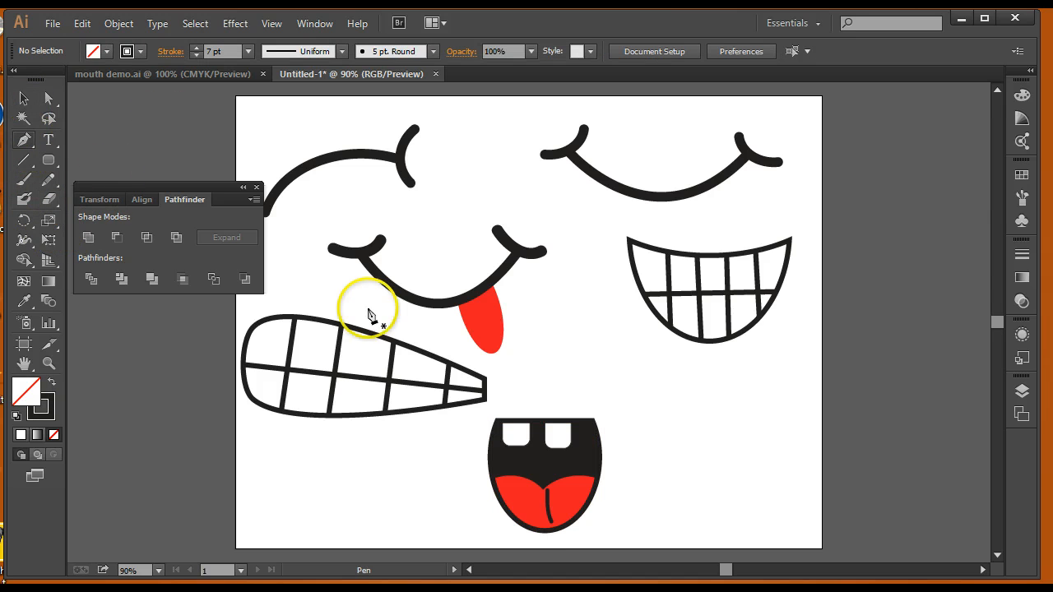
click(720, 443)
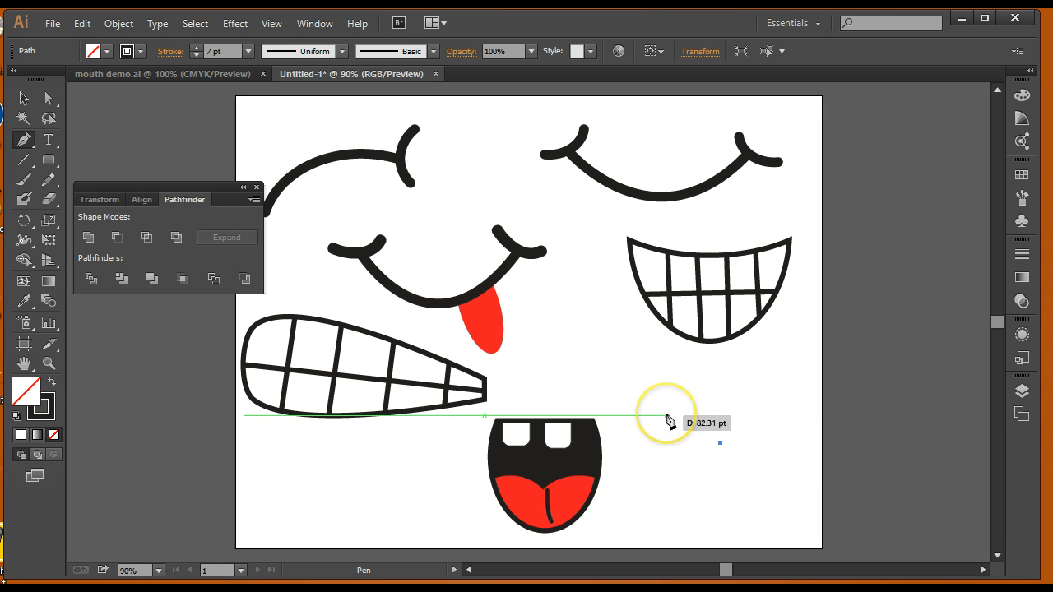
click(667, 415)
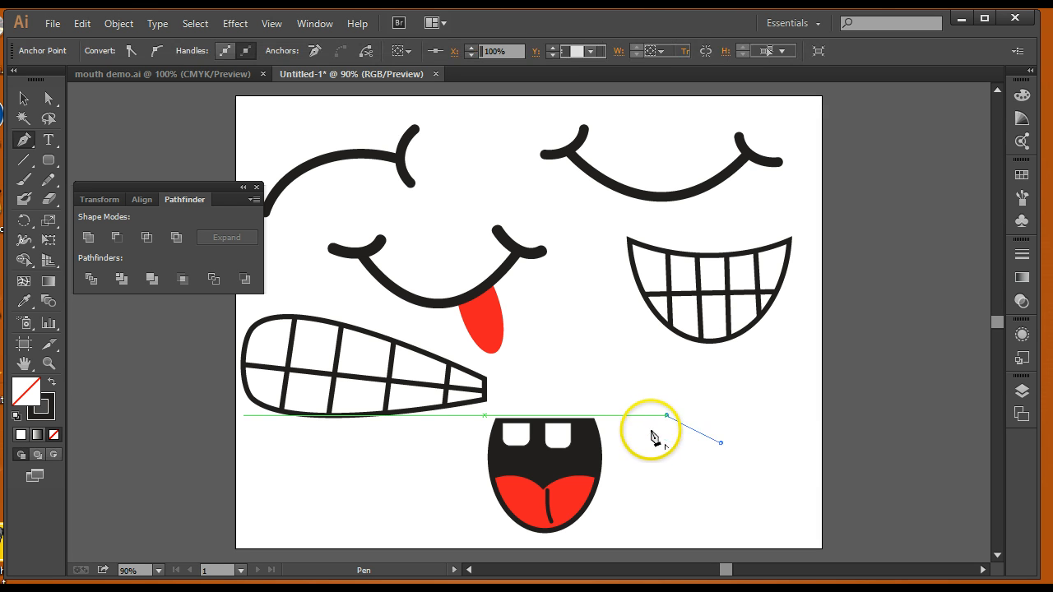
click(615, 469)
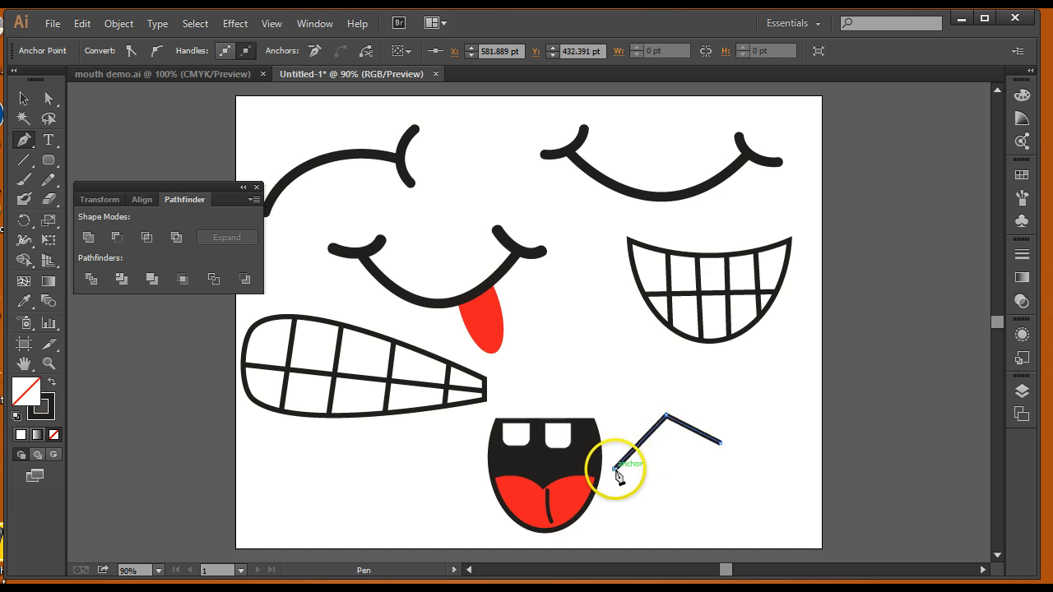
click(721, 515)
click(811, 467)
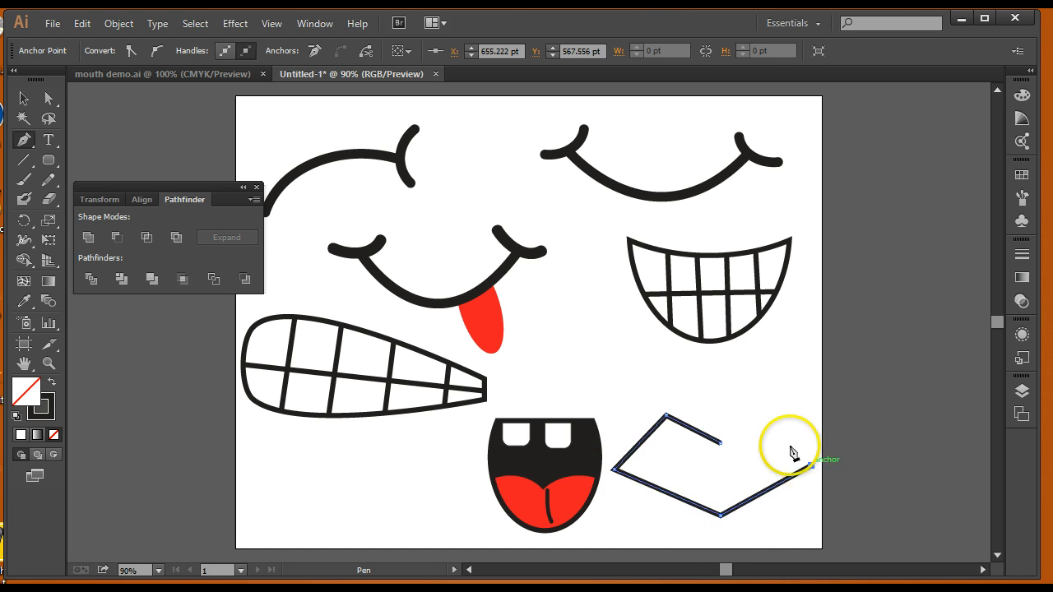
click(767, 410)
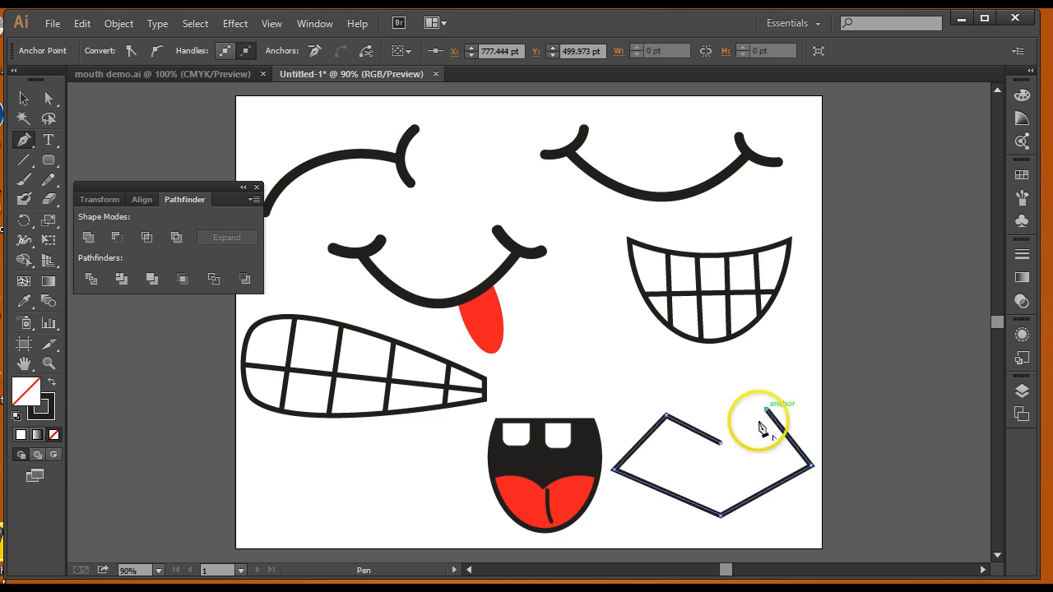
click(721, 445)
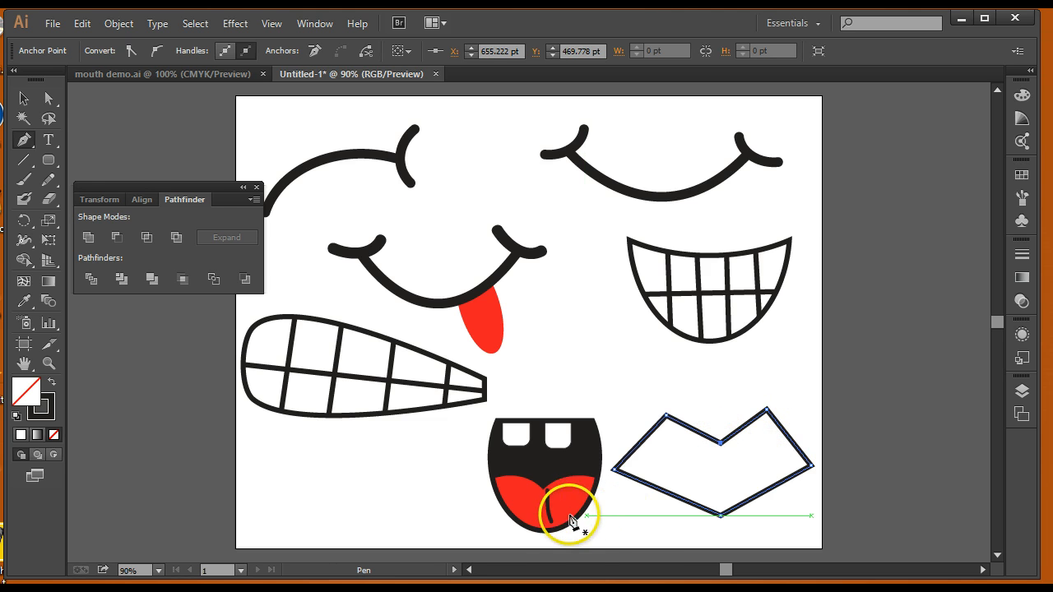
- Move the black open mouth farther left, beneath the tapered toothed mouth
click(23, 98)
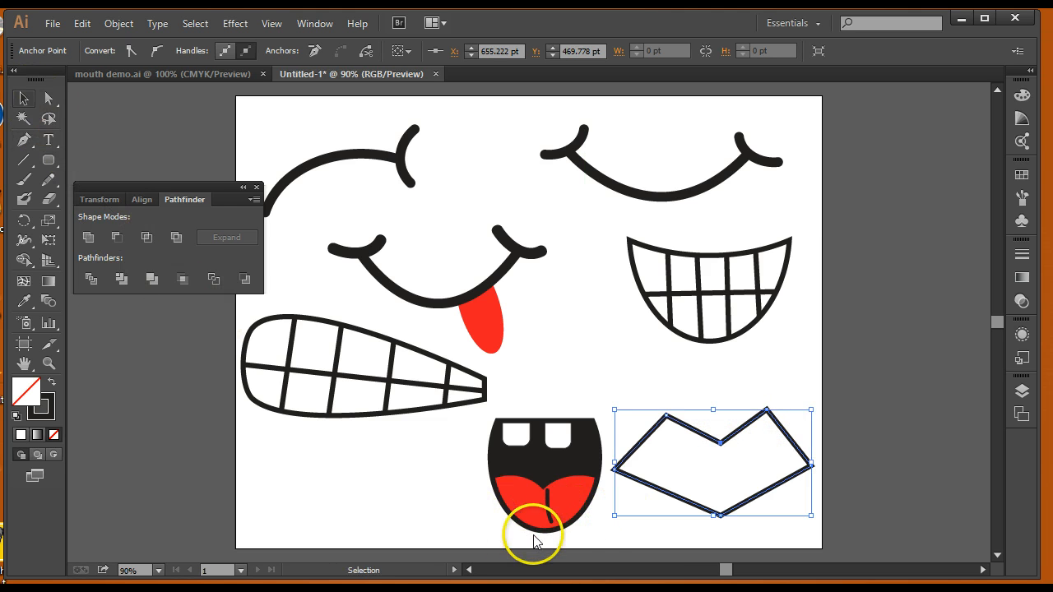
drag(489, 527, 440, 530)
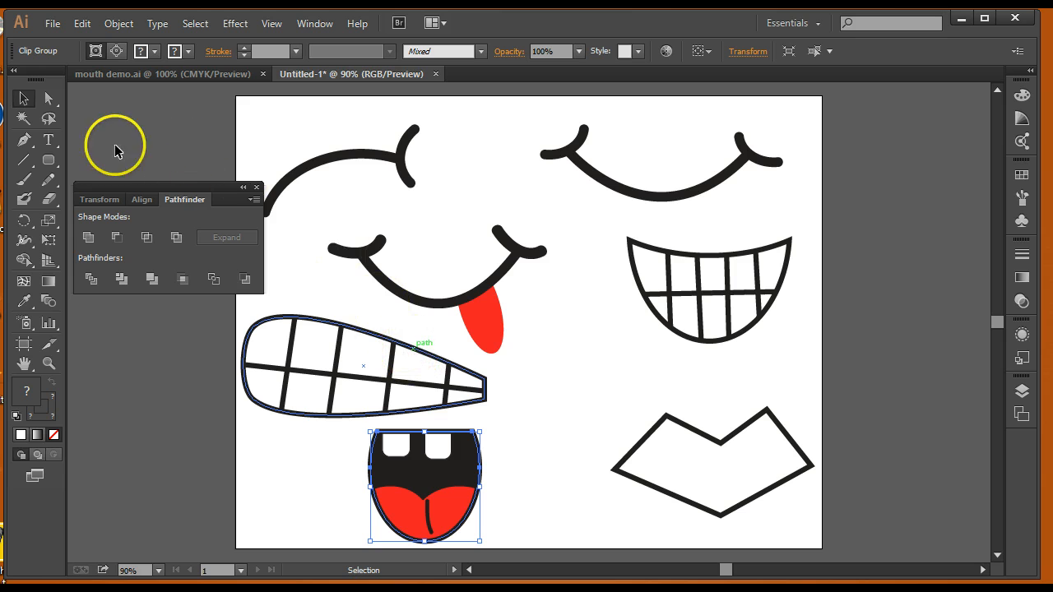
- Convert the two upper peak anchors and the bottom anchor of the lips outline to smooth points
click(48, 98)
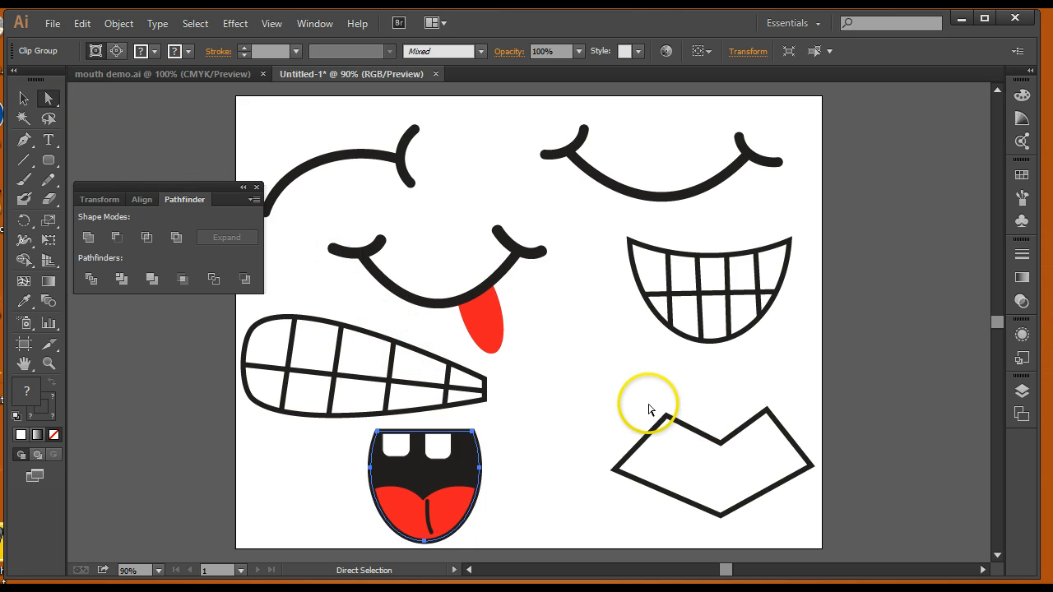
drag(646, 404, 686, 429)
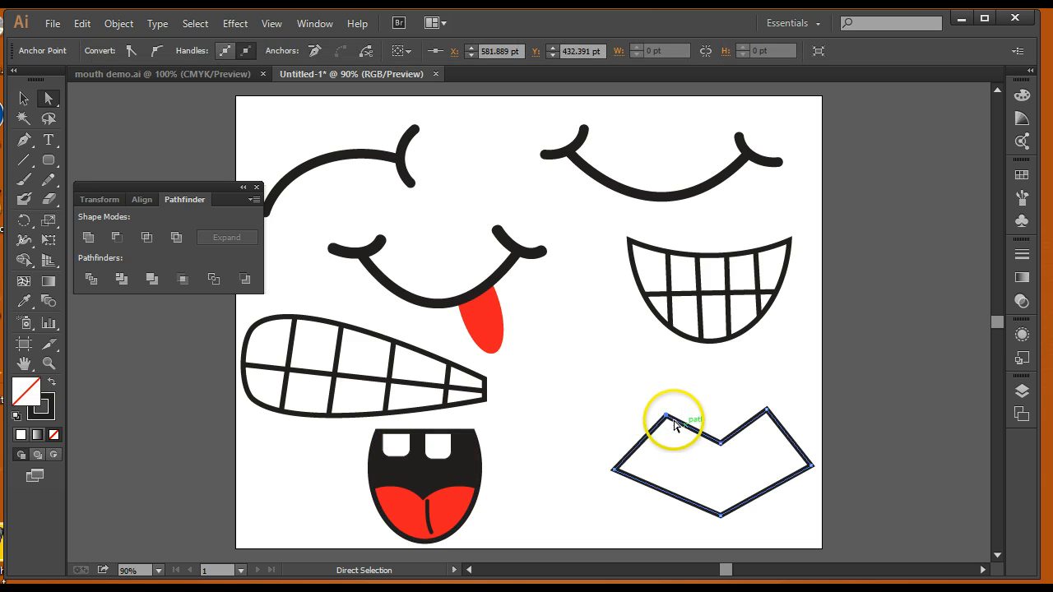
click(158, 50)
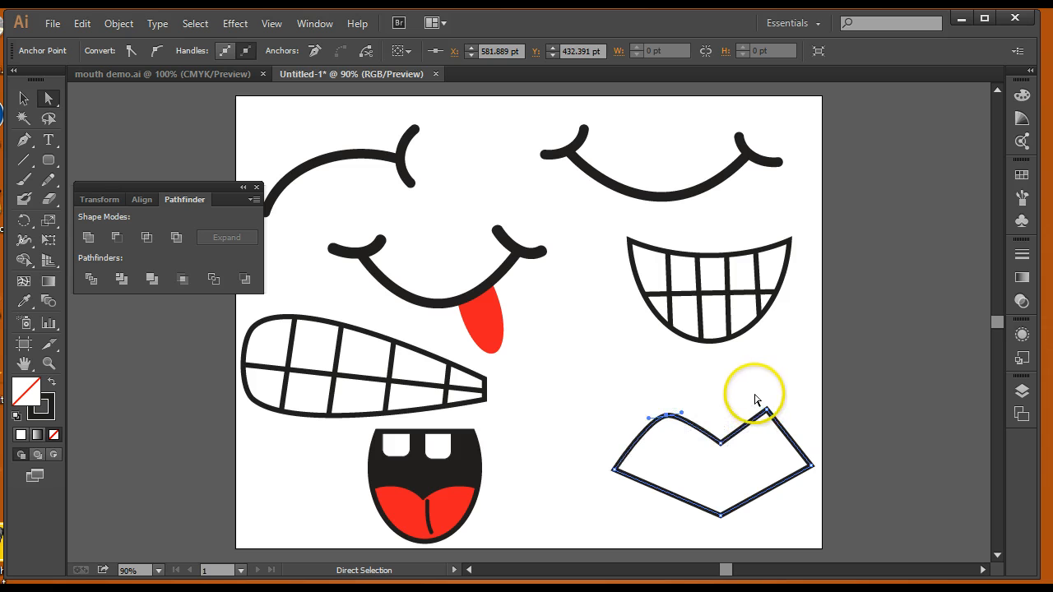
drag(755, 395, 785, 432)
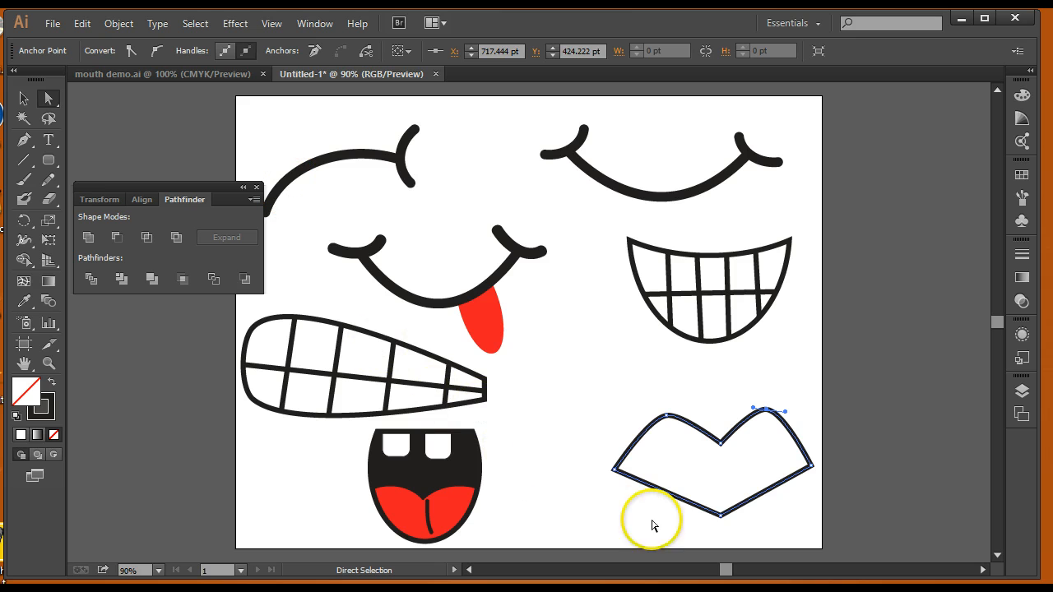
click(719, 515)
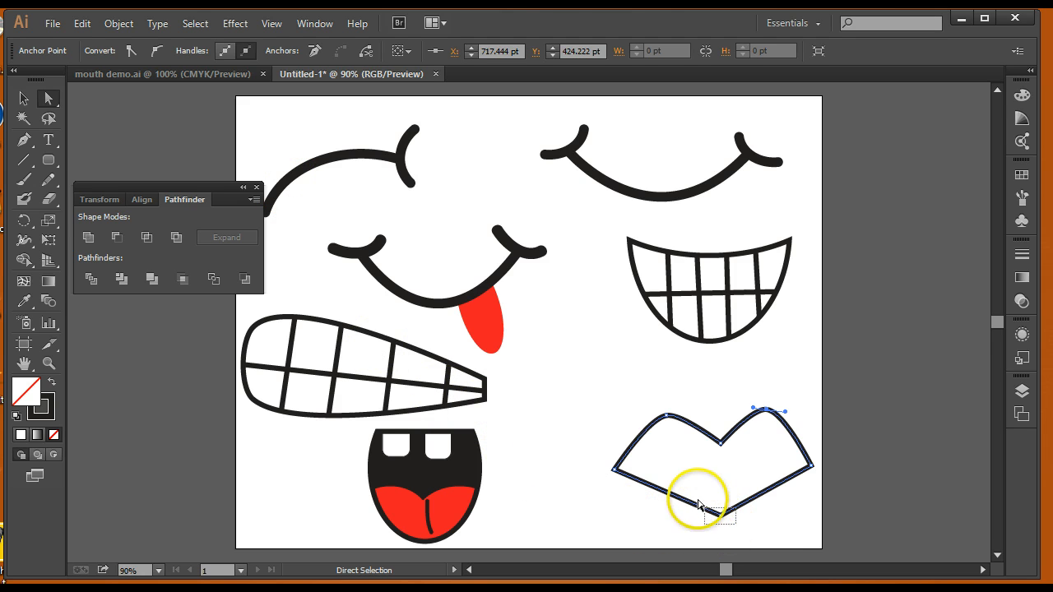
click(157, 51)
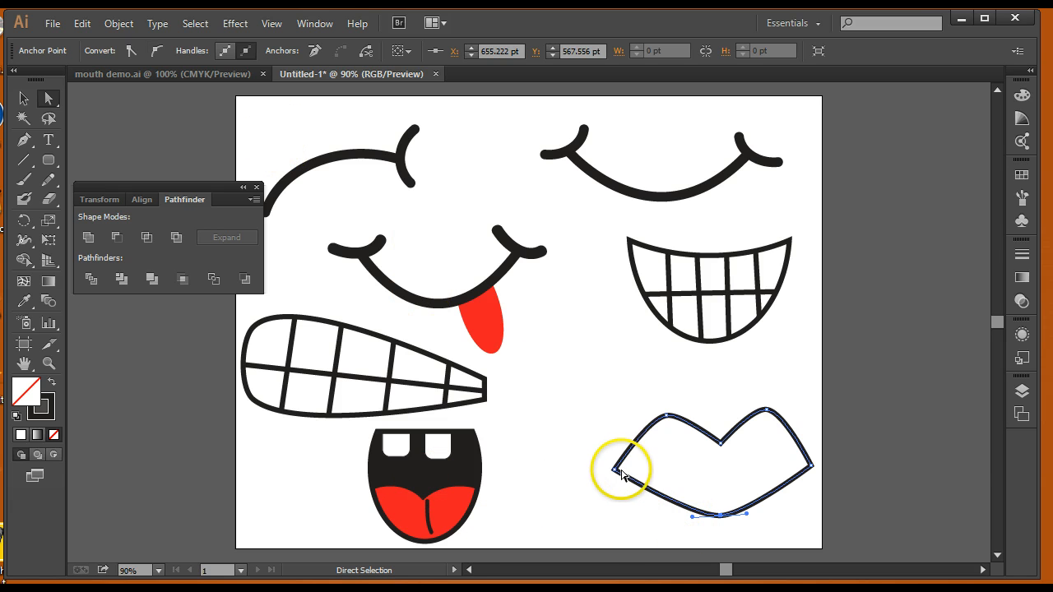
- Pull the lips' two corner anchors outward and lengthen the curve handles at both peaks and the bottom for fuller lips
drag(616, 474, 606, 463)
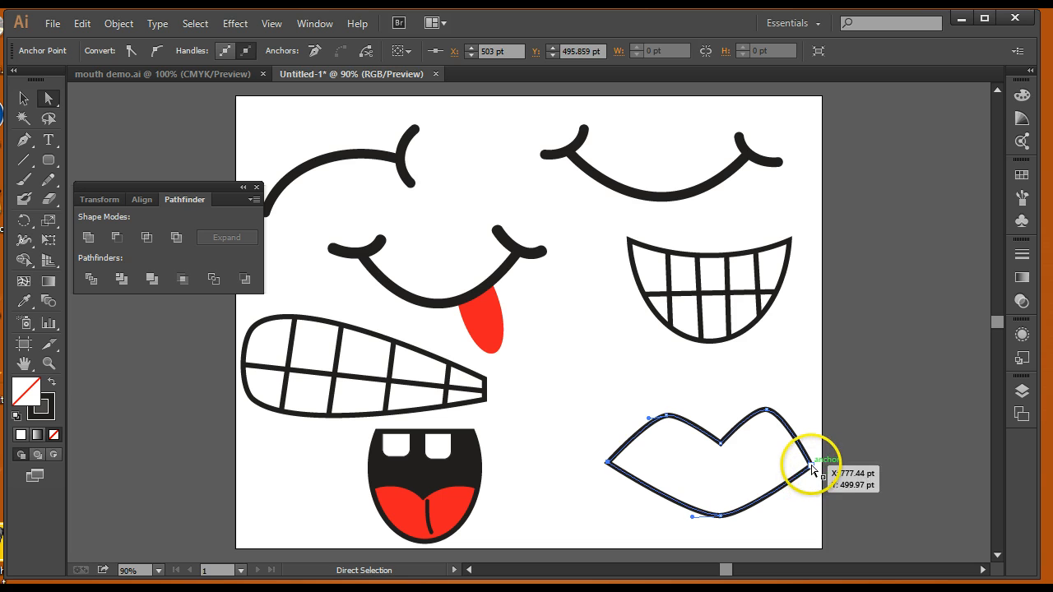
drag(813, 466, 818, 470)
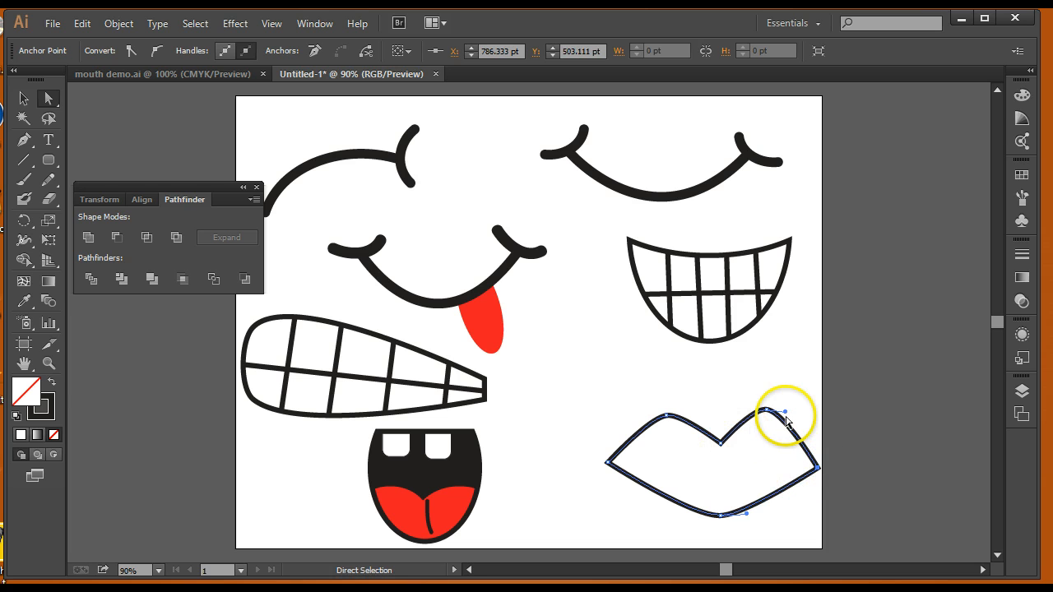
drag(786, 414, 639, 419)
click(668, 419)
click(721, 515)
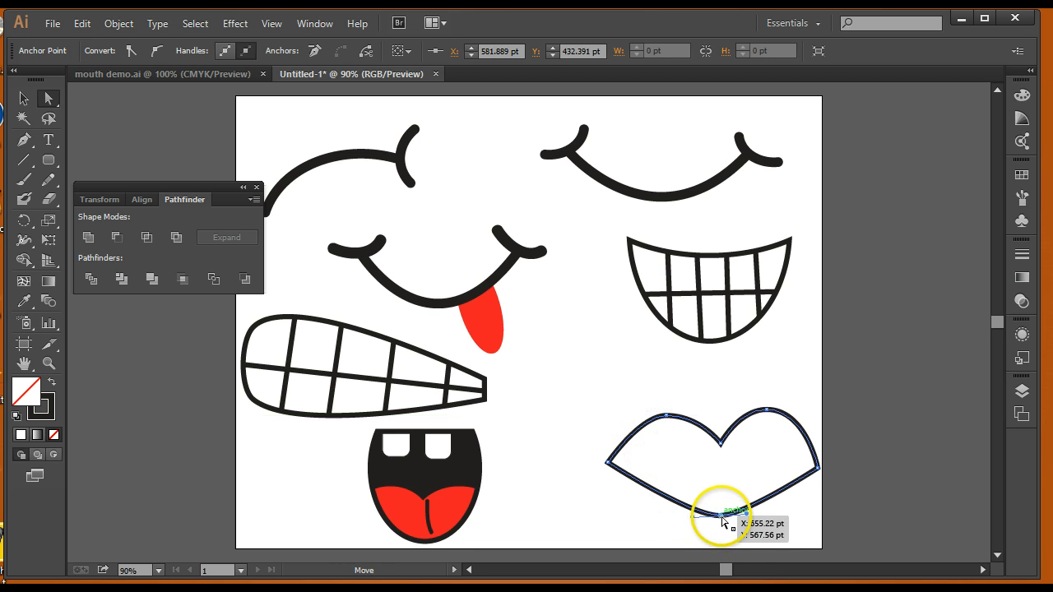
drag(692, 517, 658, 516)
drag(744, 517, 788, 516)
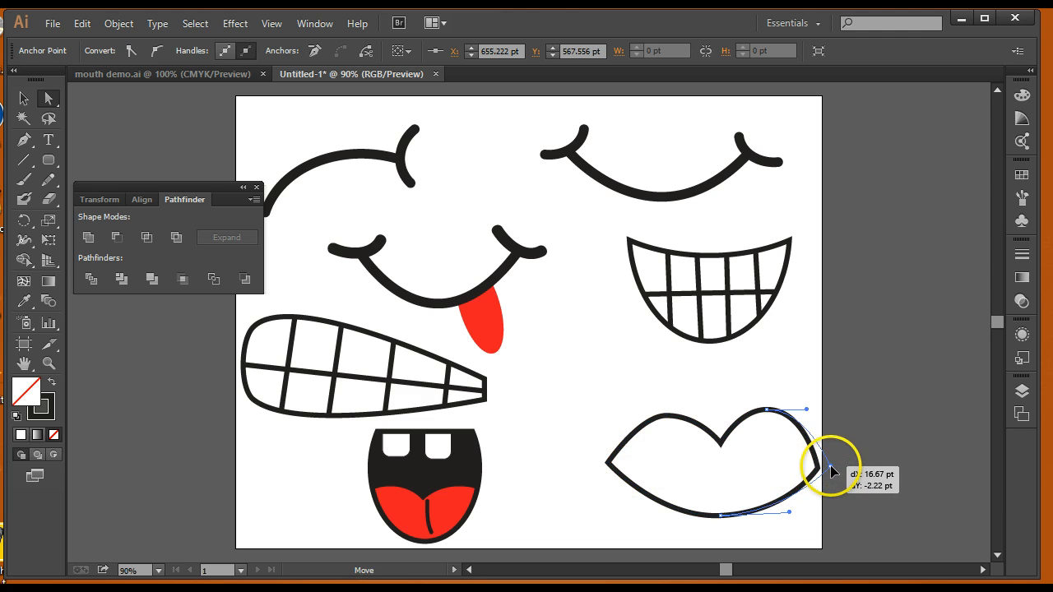
drag(831, 465, 833, 465)
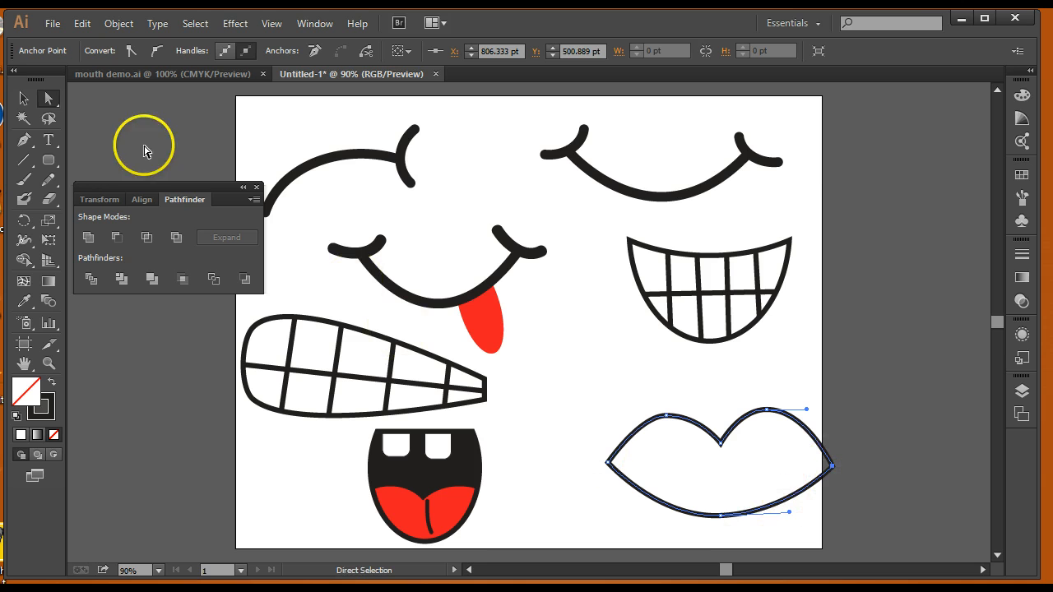
- Move the whole lips shape left and slightly up so it fits within the artboard
click(23, 100)
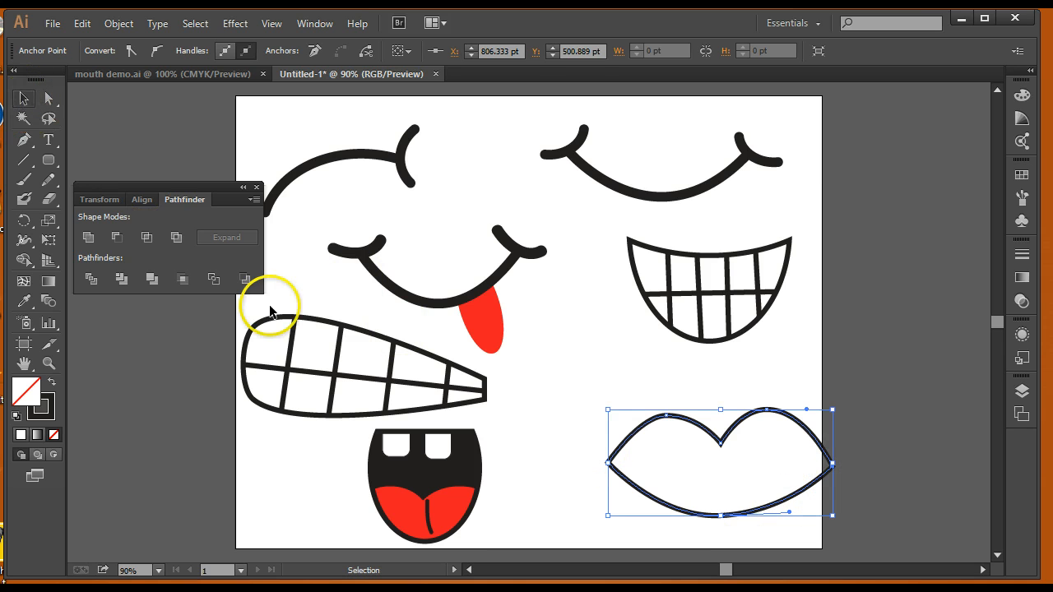
click(563, 477)
drag(642, 398, 697, 503)
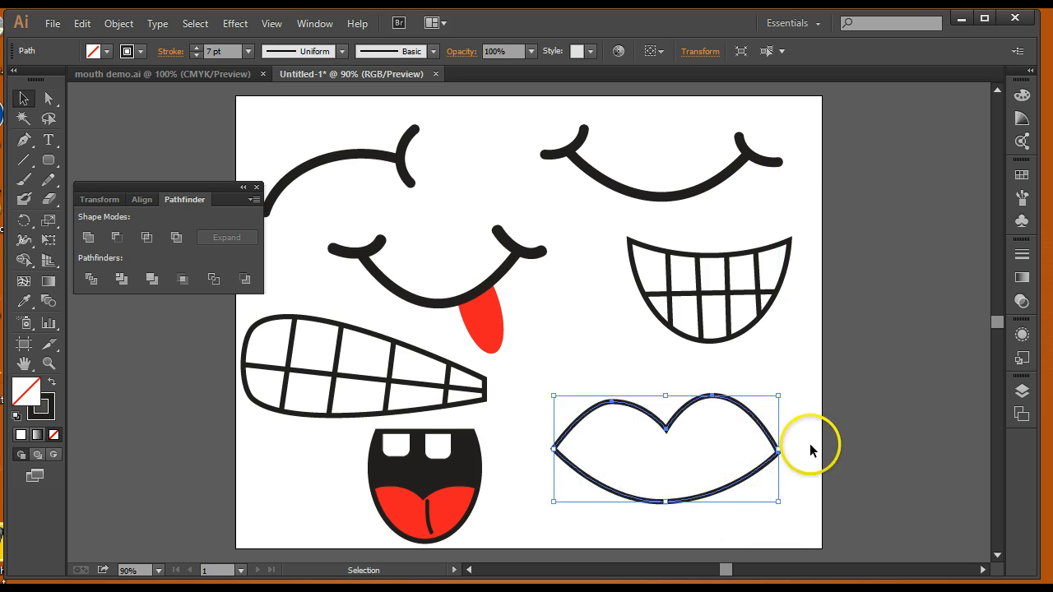
- Fill the lips shape with bright pink and deselect it
click(106, 51)
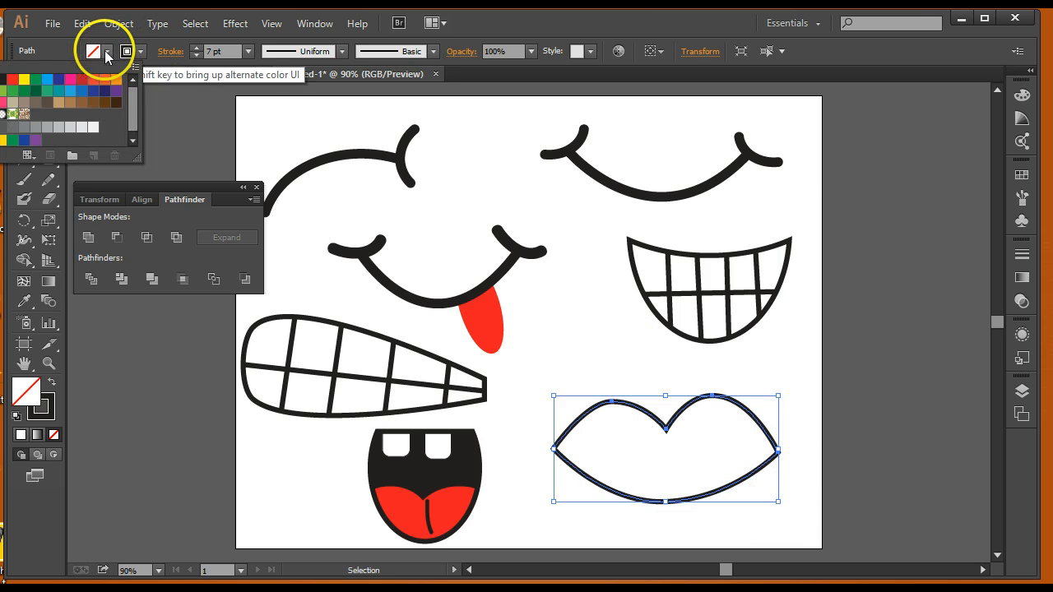
click(71, 79)
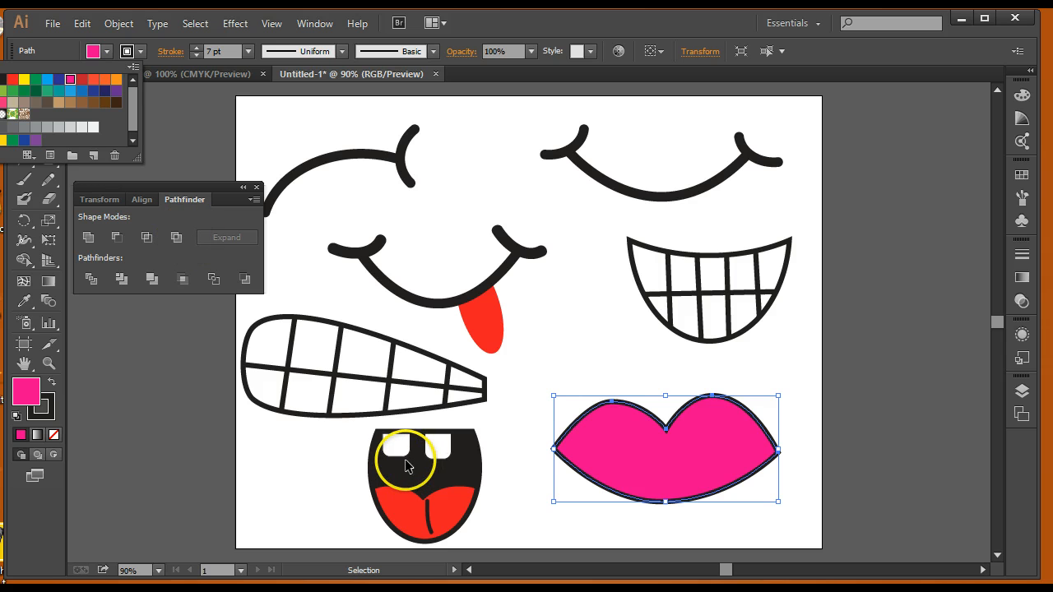
click(131, 309)
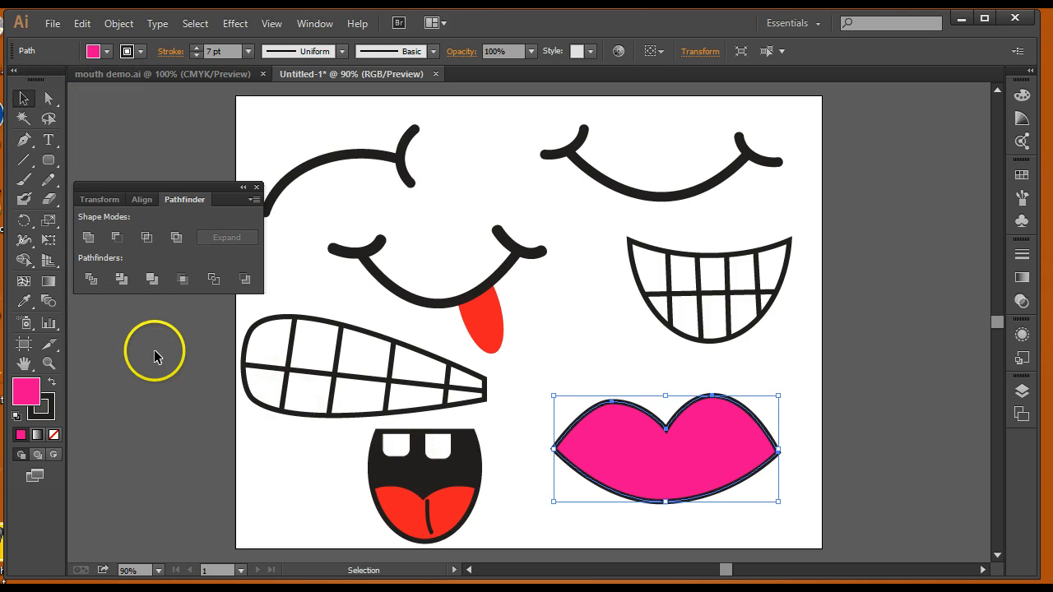
click(195, 404)
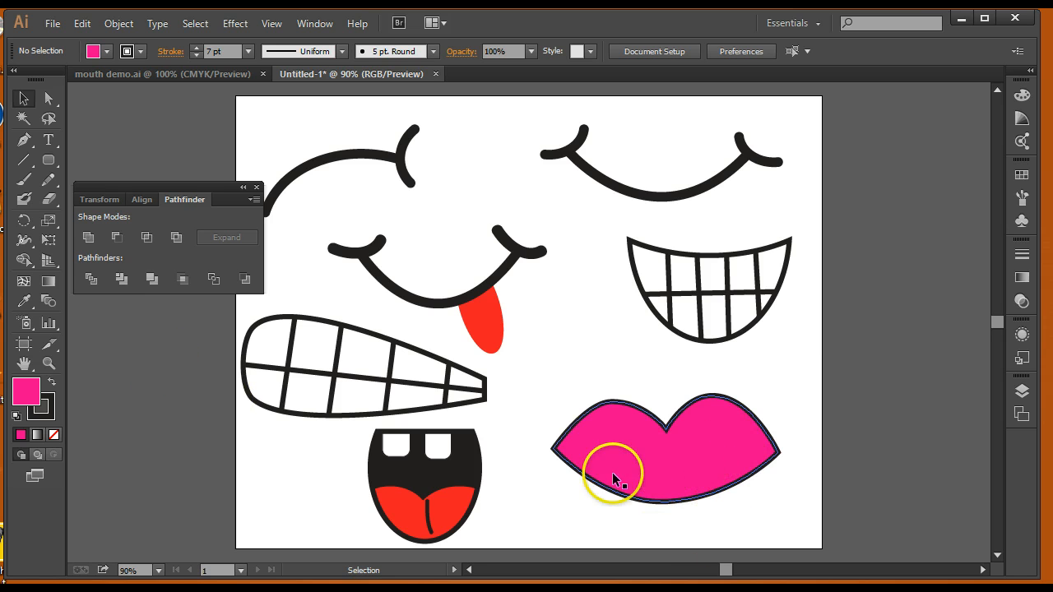
- Paint a short test stroke outside the artboard and a gently curved mouth line across the pink lips with the Paintbrush
click(23, 183)
drag(121, 128, 156, 137)
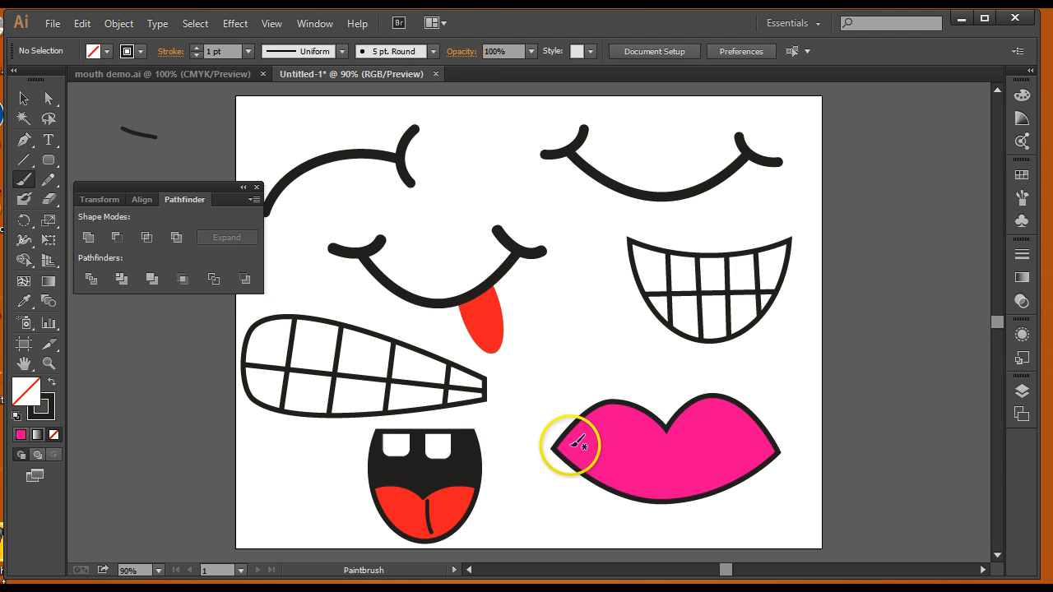
drag(564, 448, 759, 448)
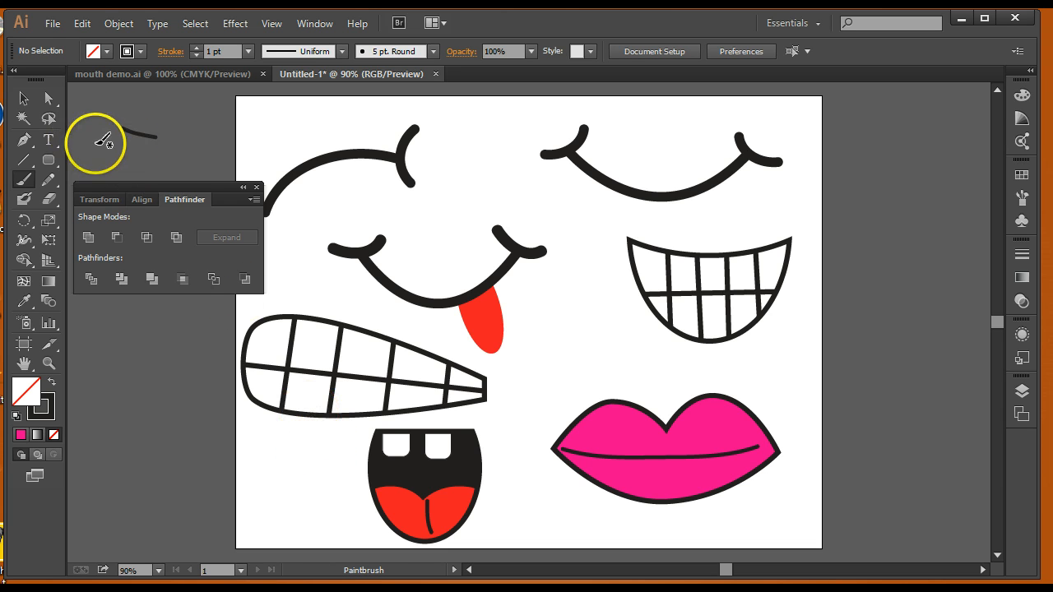
- Group the pink lips with their mouth line and move the Pathfinder panel beyond the upper smiles
mouse_move(164, 187)
mouse_down()
mouse_move(174, 166)
mouse_move(156, 203)
mouse_up()
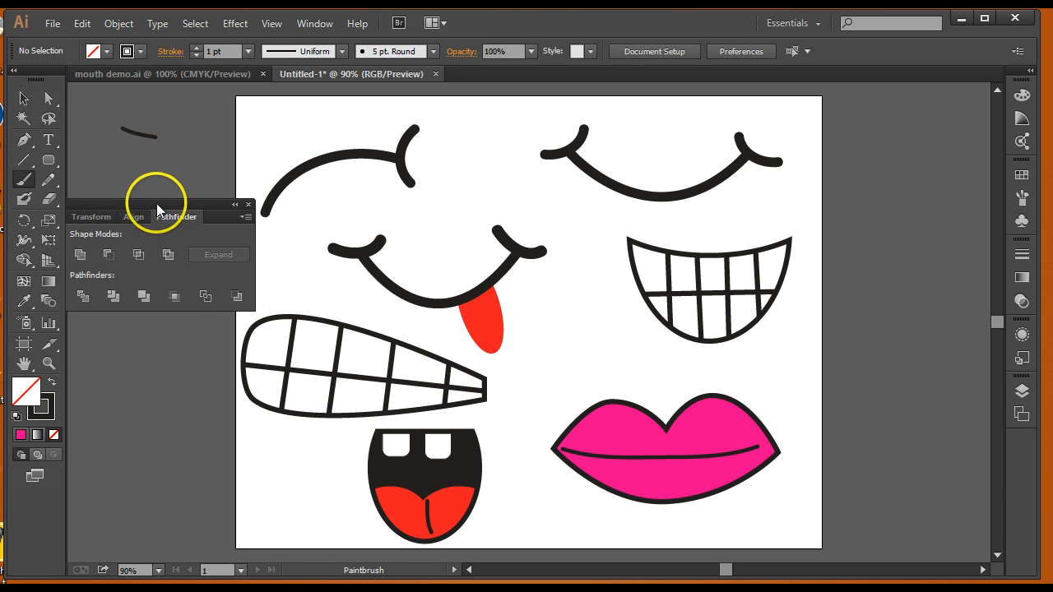
click(23, 99)
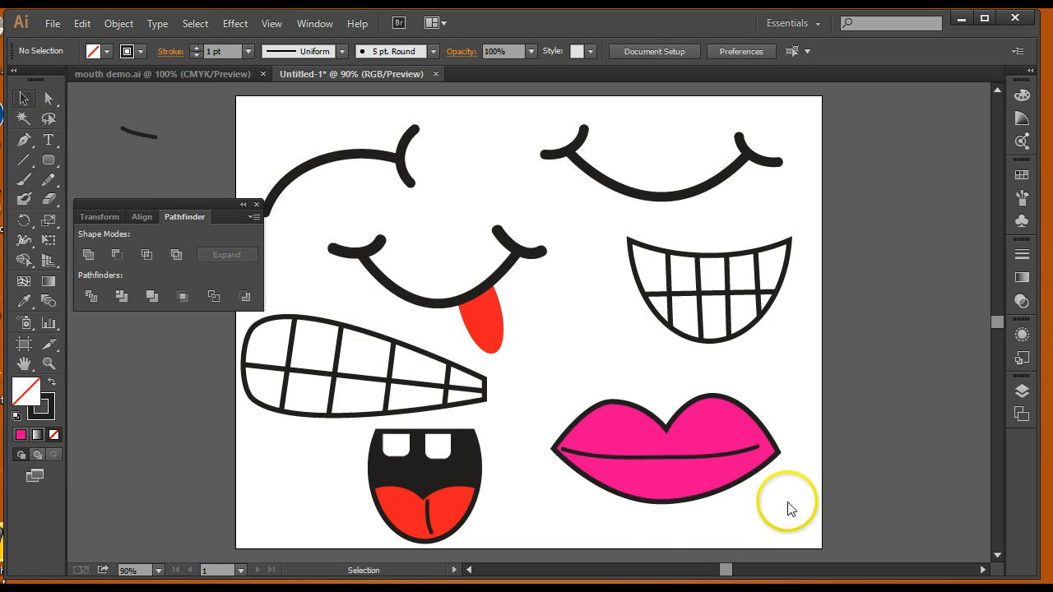
drag(642, 388, 642, 523)
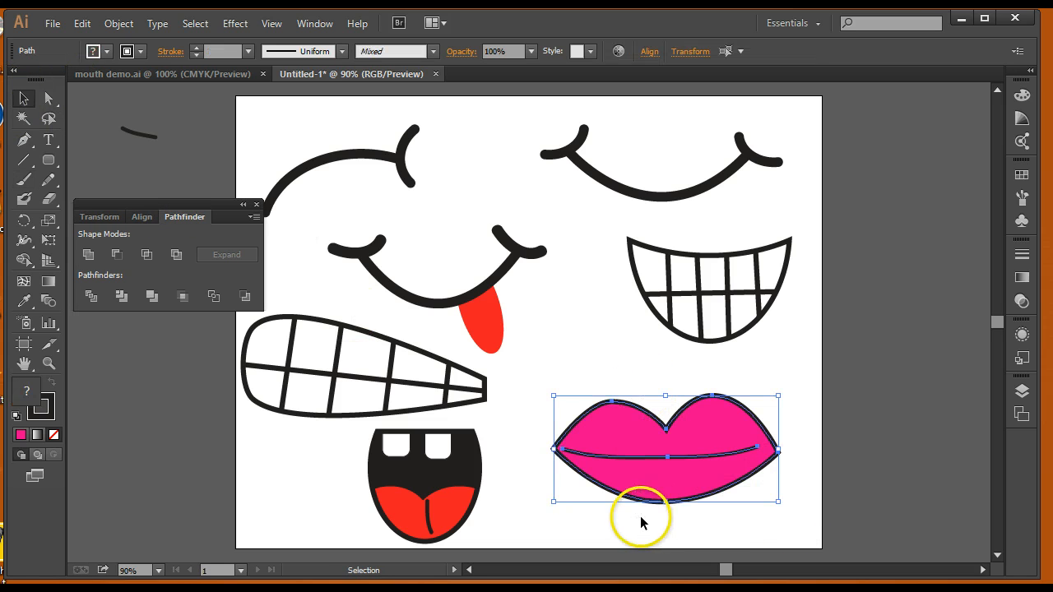
click(118, 23)
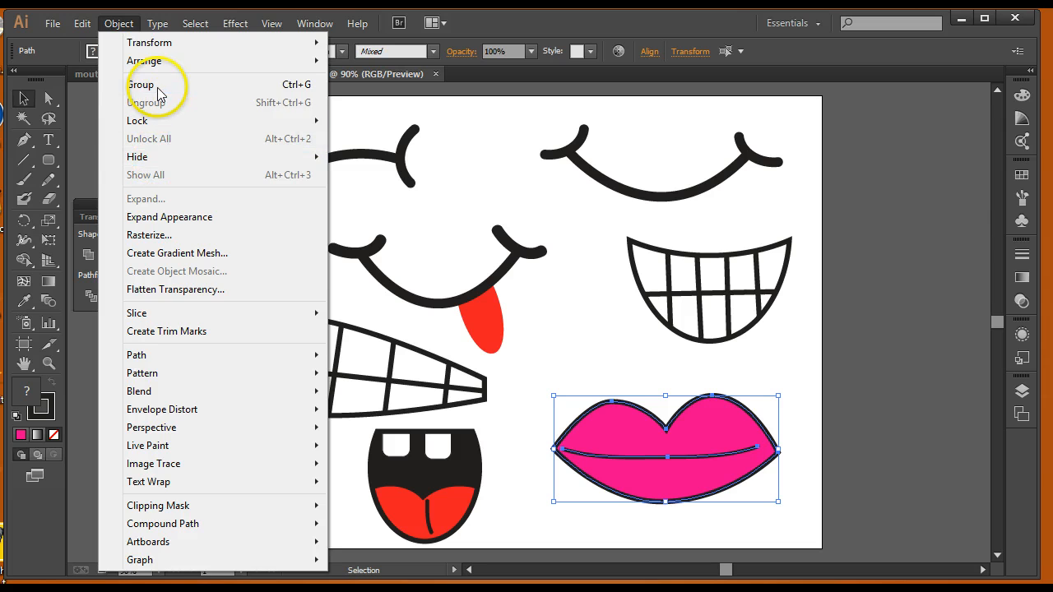
click(162, 84)
click(842, 470)
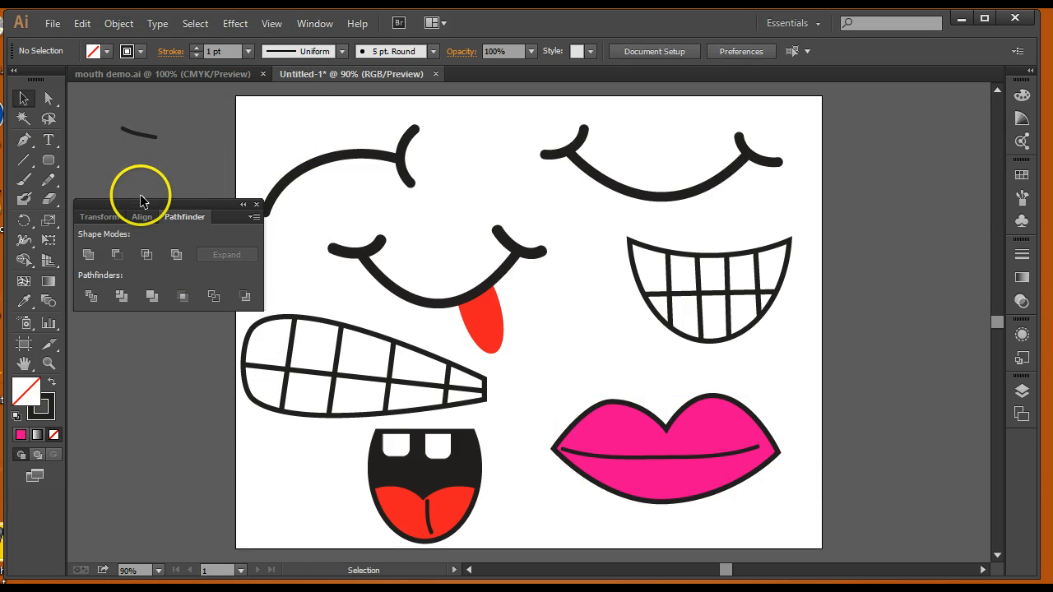
drag(146, 207, 862, 128)
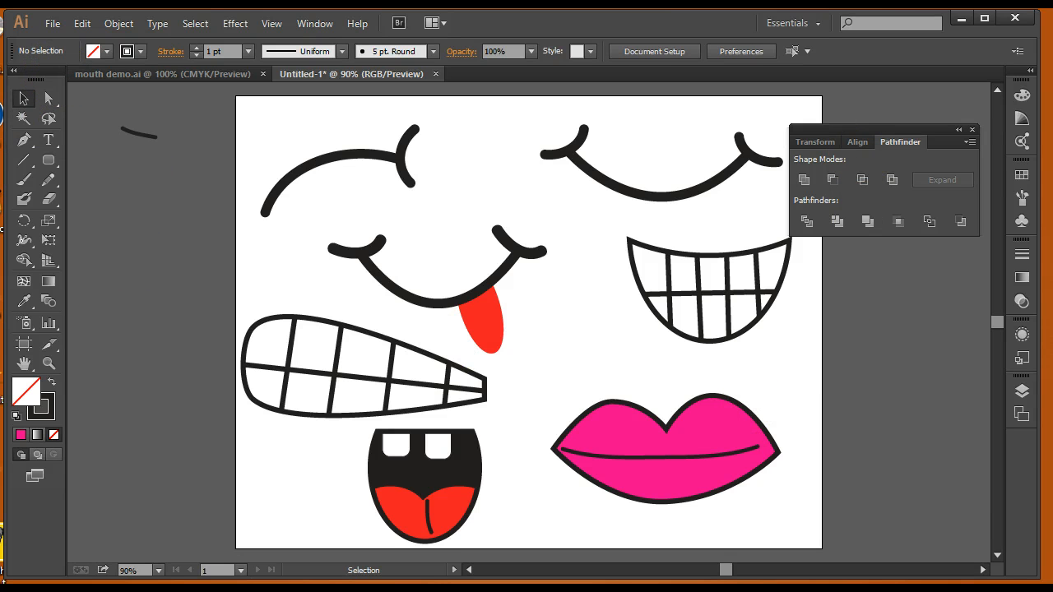
- Switch to Chrome and open a new tab beside the Help page
click(279, 588)
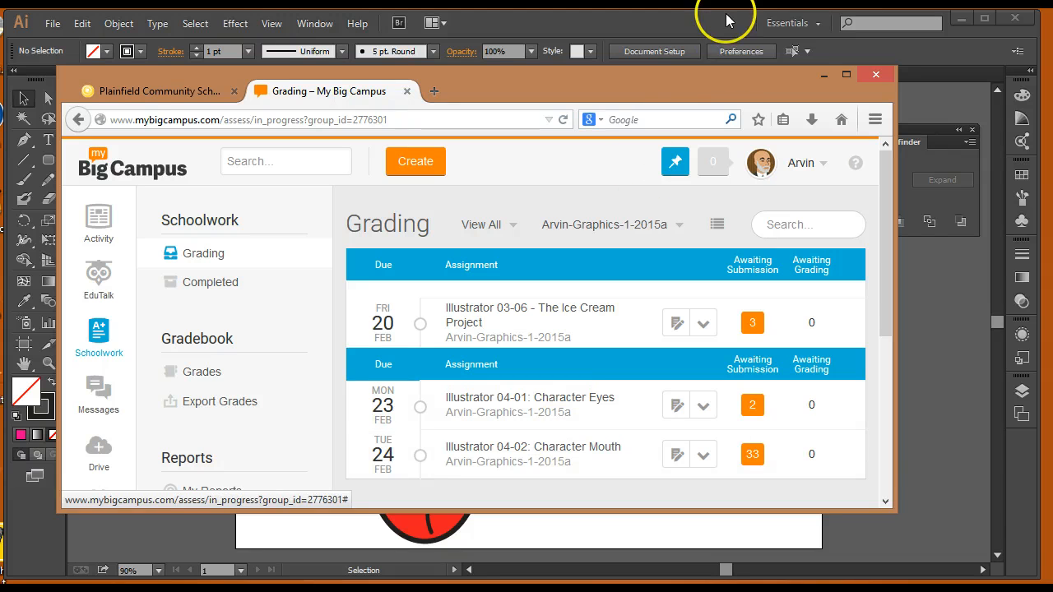
click(825, 77)
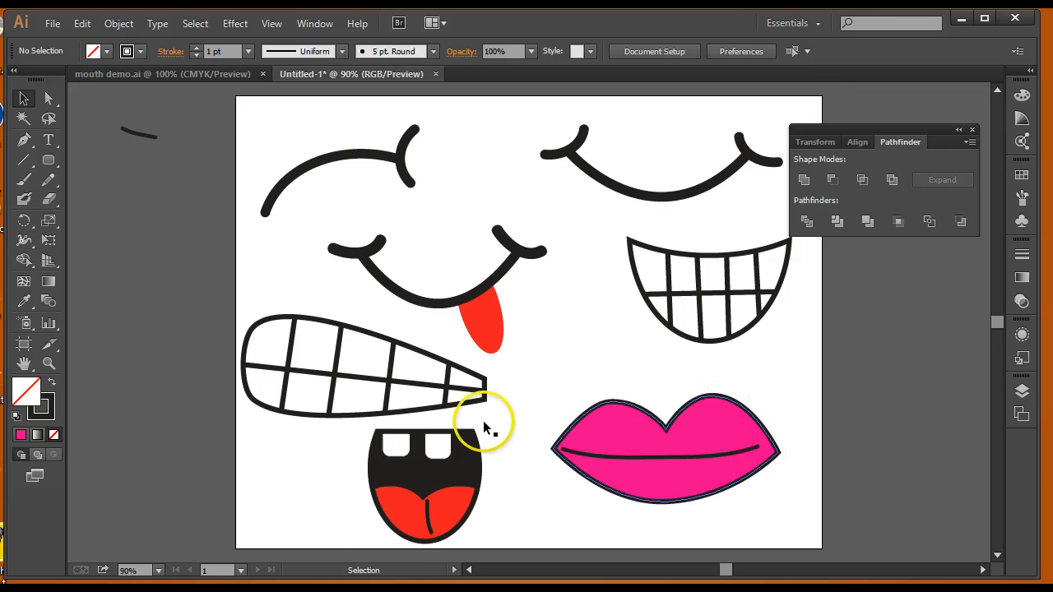
click(219, 578)
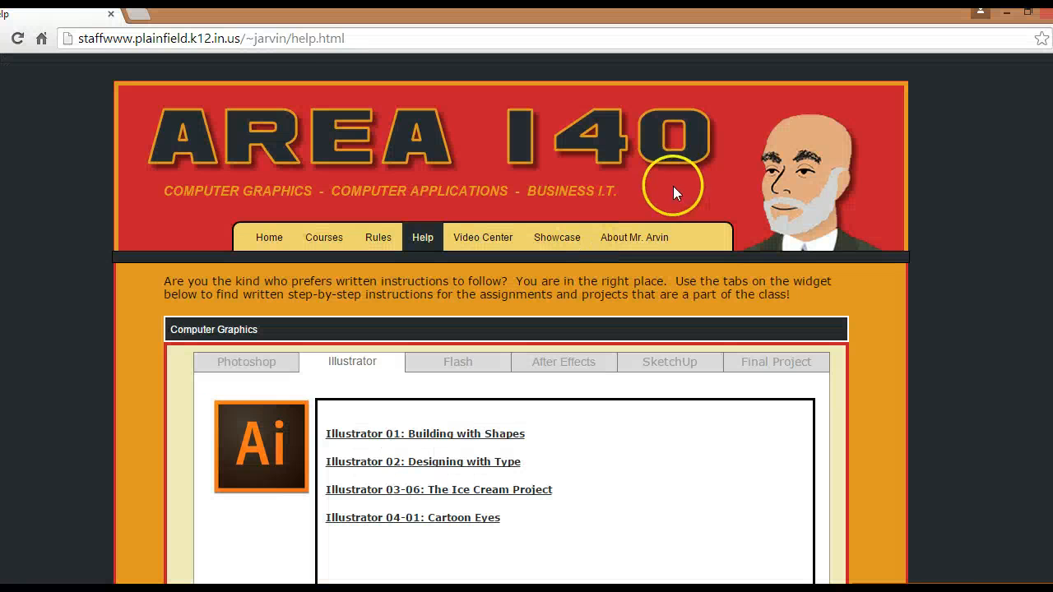
click(145, 17)
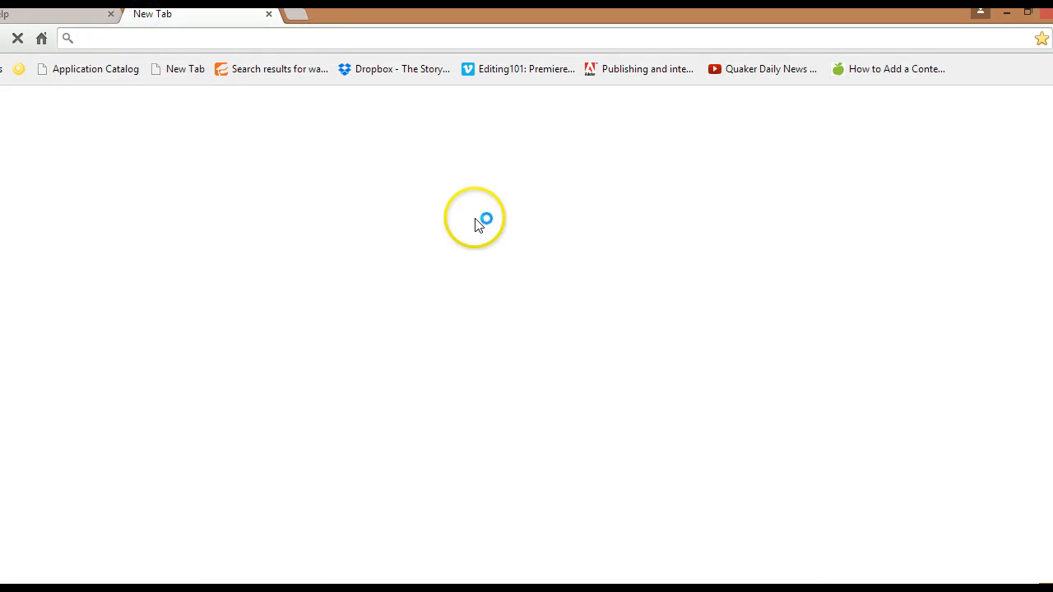
click(554, 324)
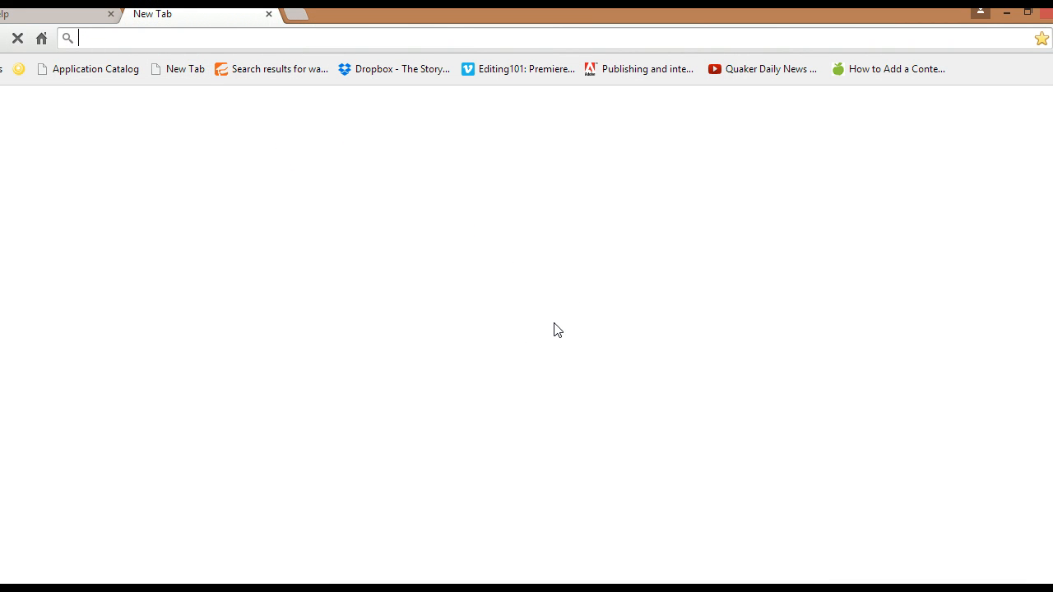
- Restore the Chrome window from full screen and widen it on both sides so it covers most of the Illustrator workspace
click(1028, 12)
drag(774, 25, 462, 28)
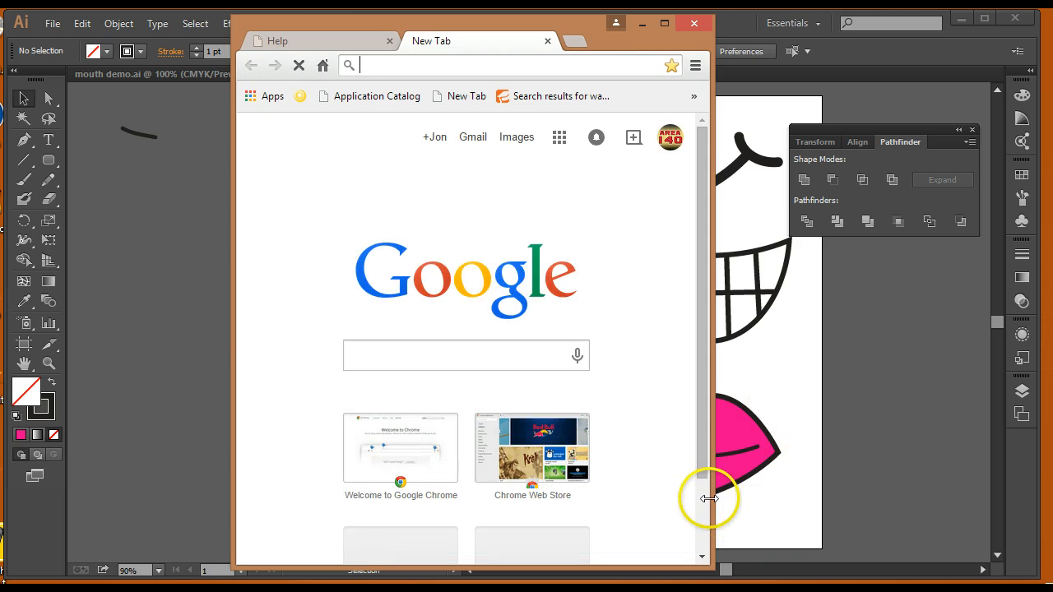
drag(709, 499, 976, 473)
click(51, 394)
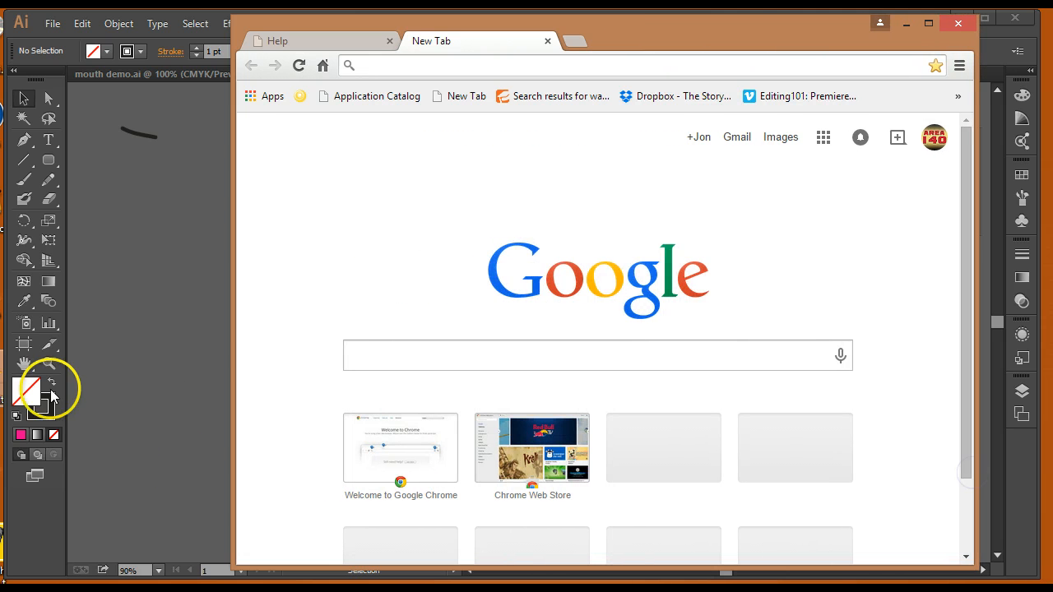
drag(233, 358, 25, 359)
- Search Google for "cartoon mouth" and show the image results
click(295, 357)
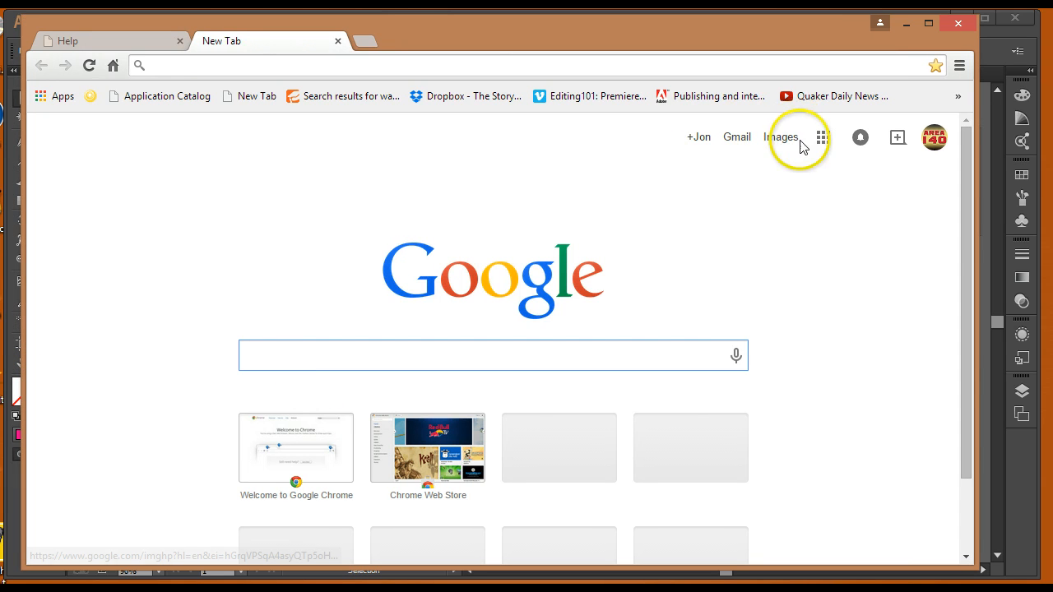
click(364, 356)
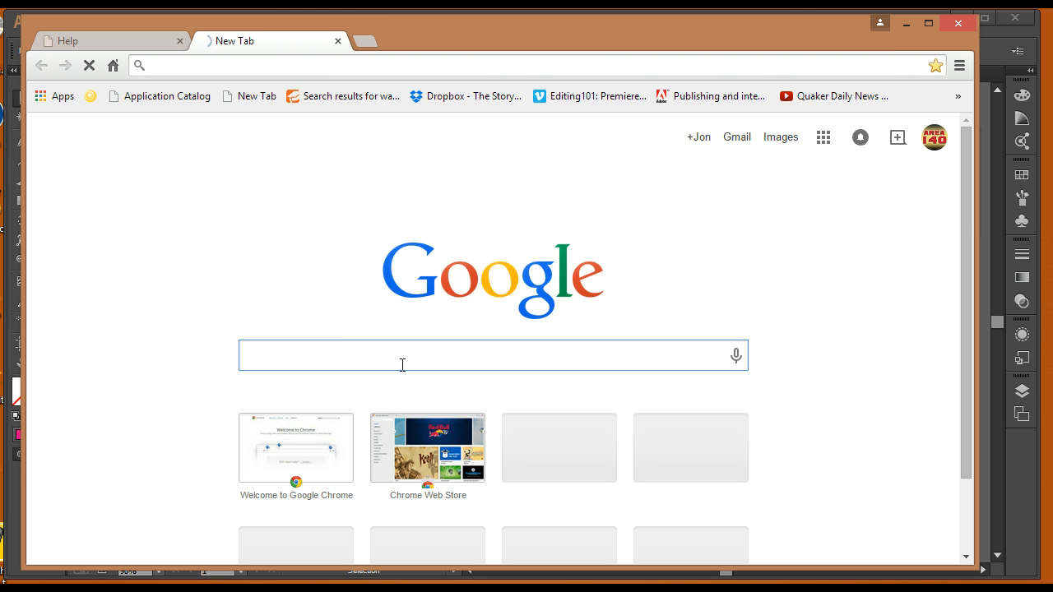
text(caro)
key(BackSpace)
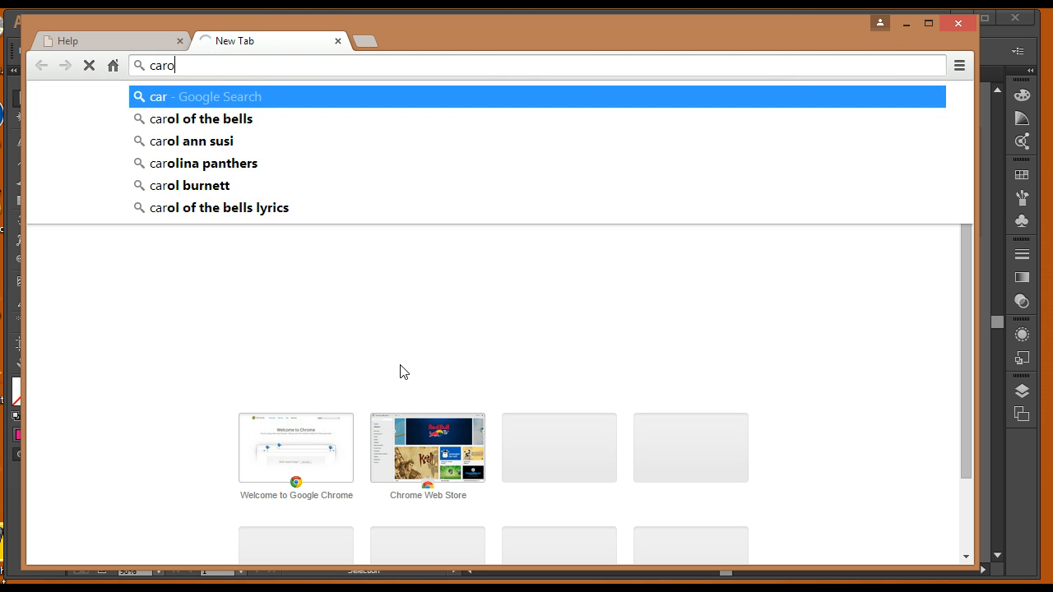
text(toon mu)
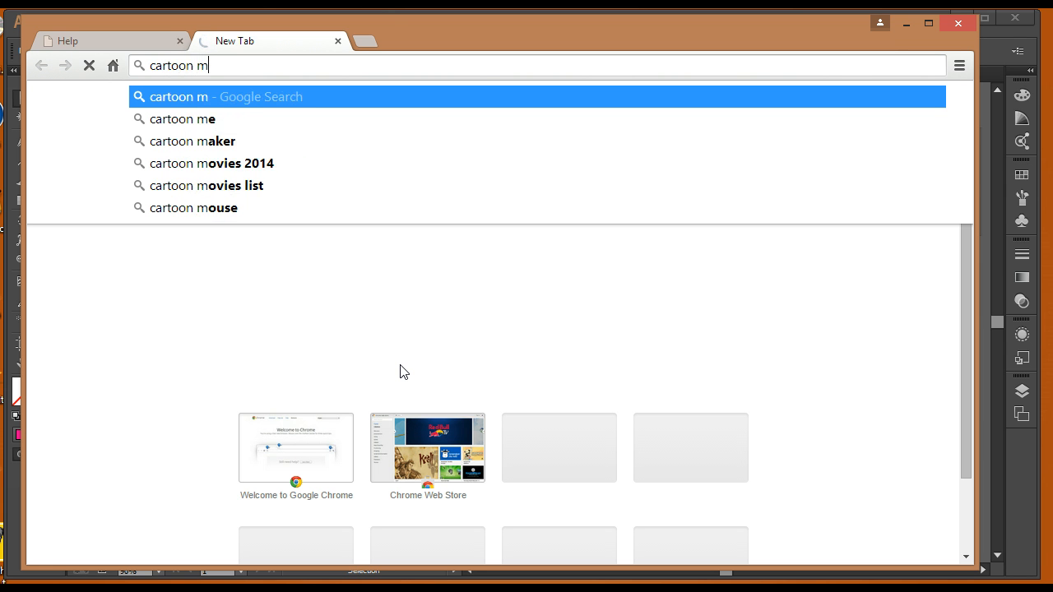
key(BackSpace)
key(BackSpace)
text(mouth)
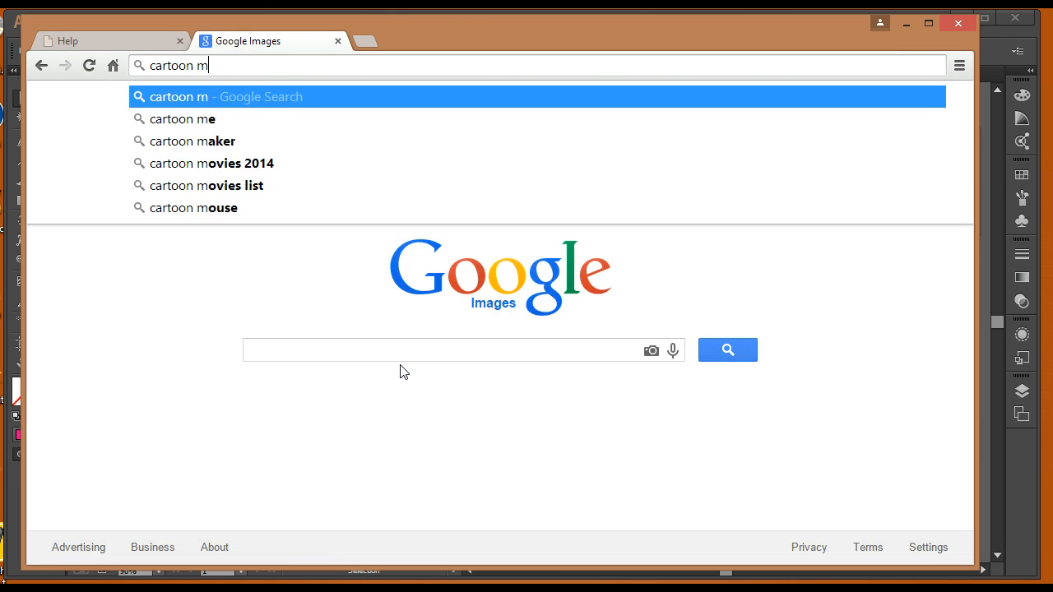
key(Return)
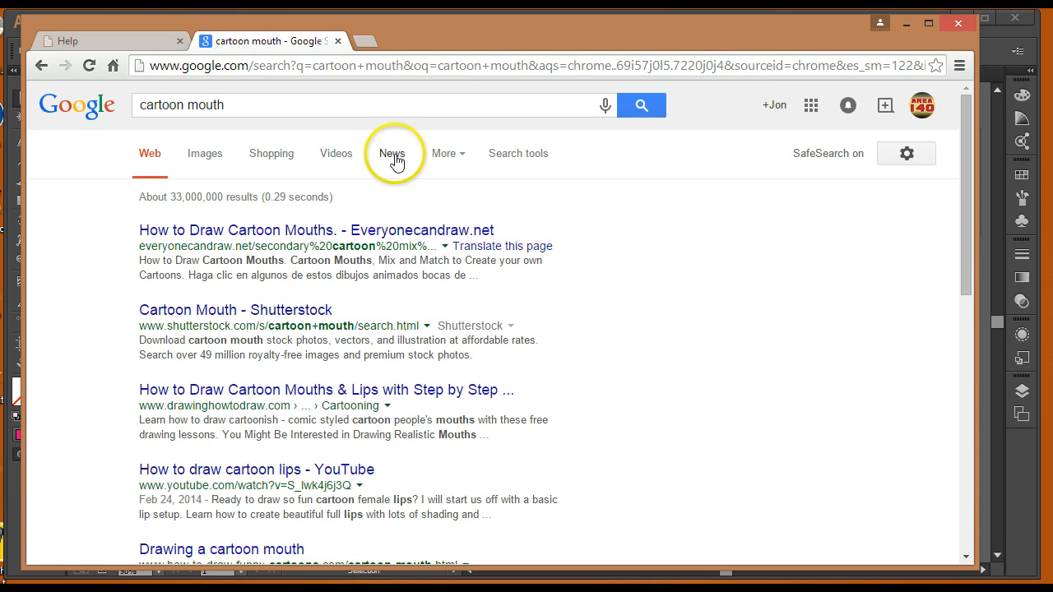
click(205, 156)
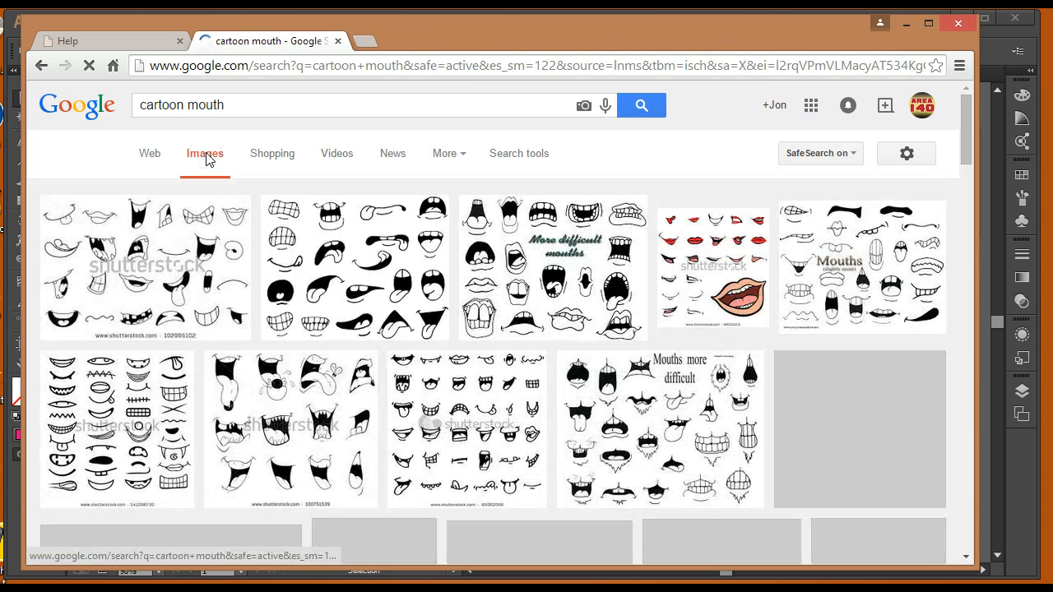